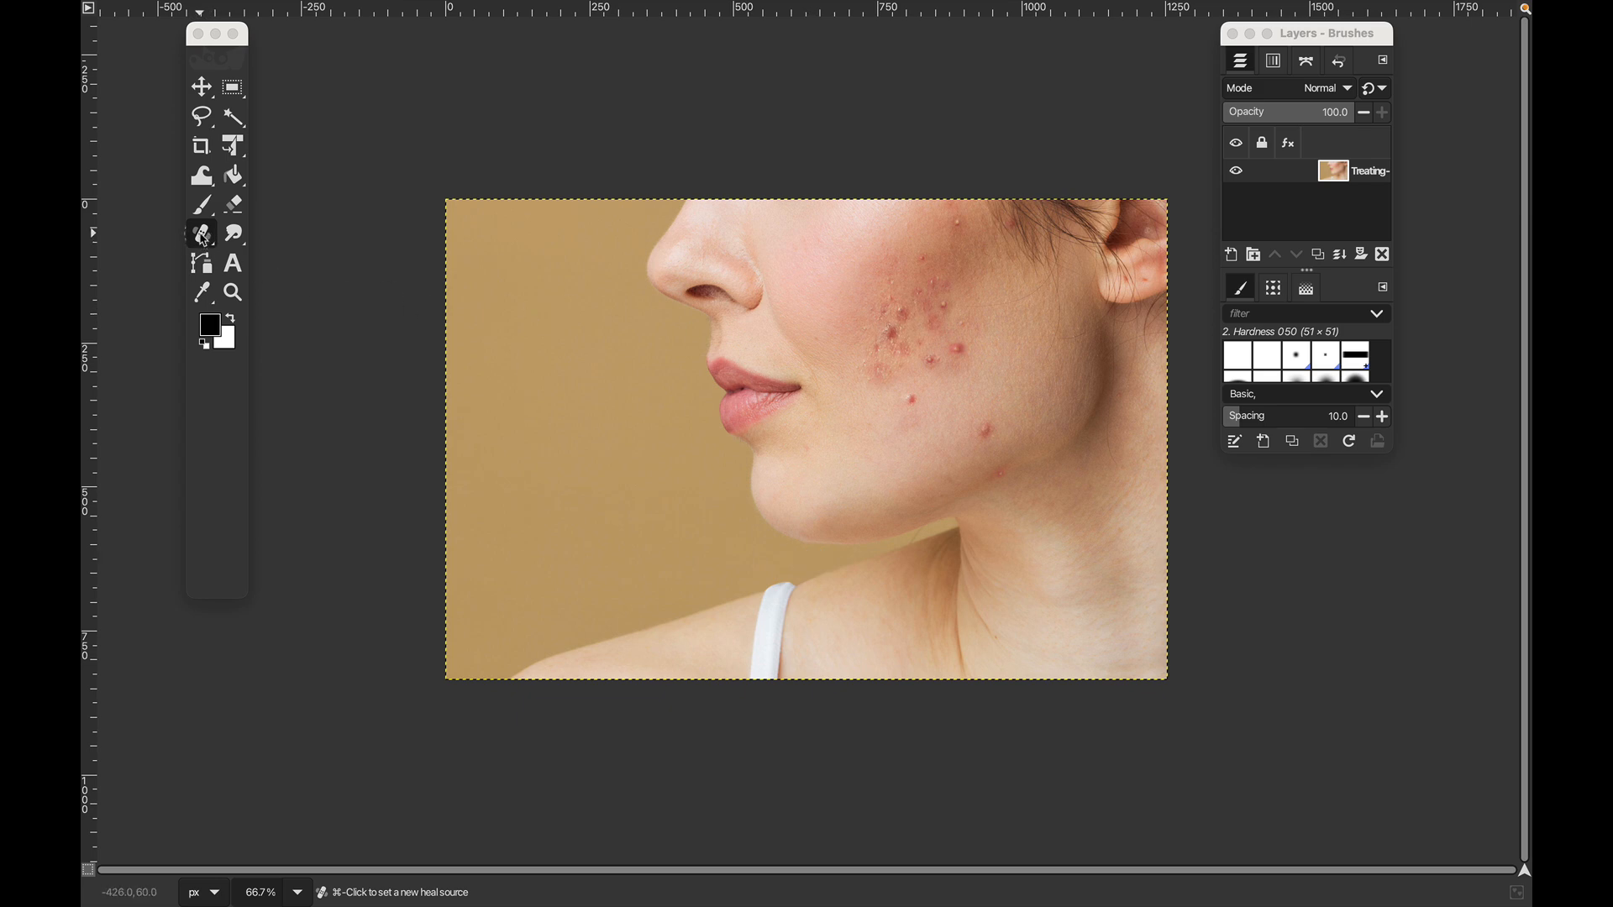
# Step: Activate the Healing tool from the clone tool group
pyautogui.click(201, 234)
pyautogui.click(205, 235)
pyautogui.click(288, 242)
pyautogui.click(204, 237)
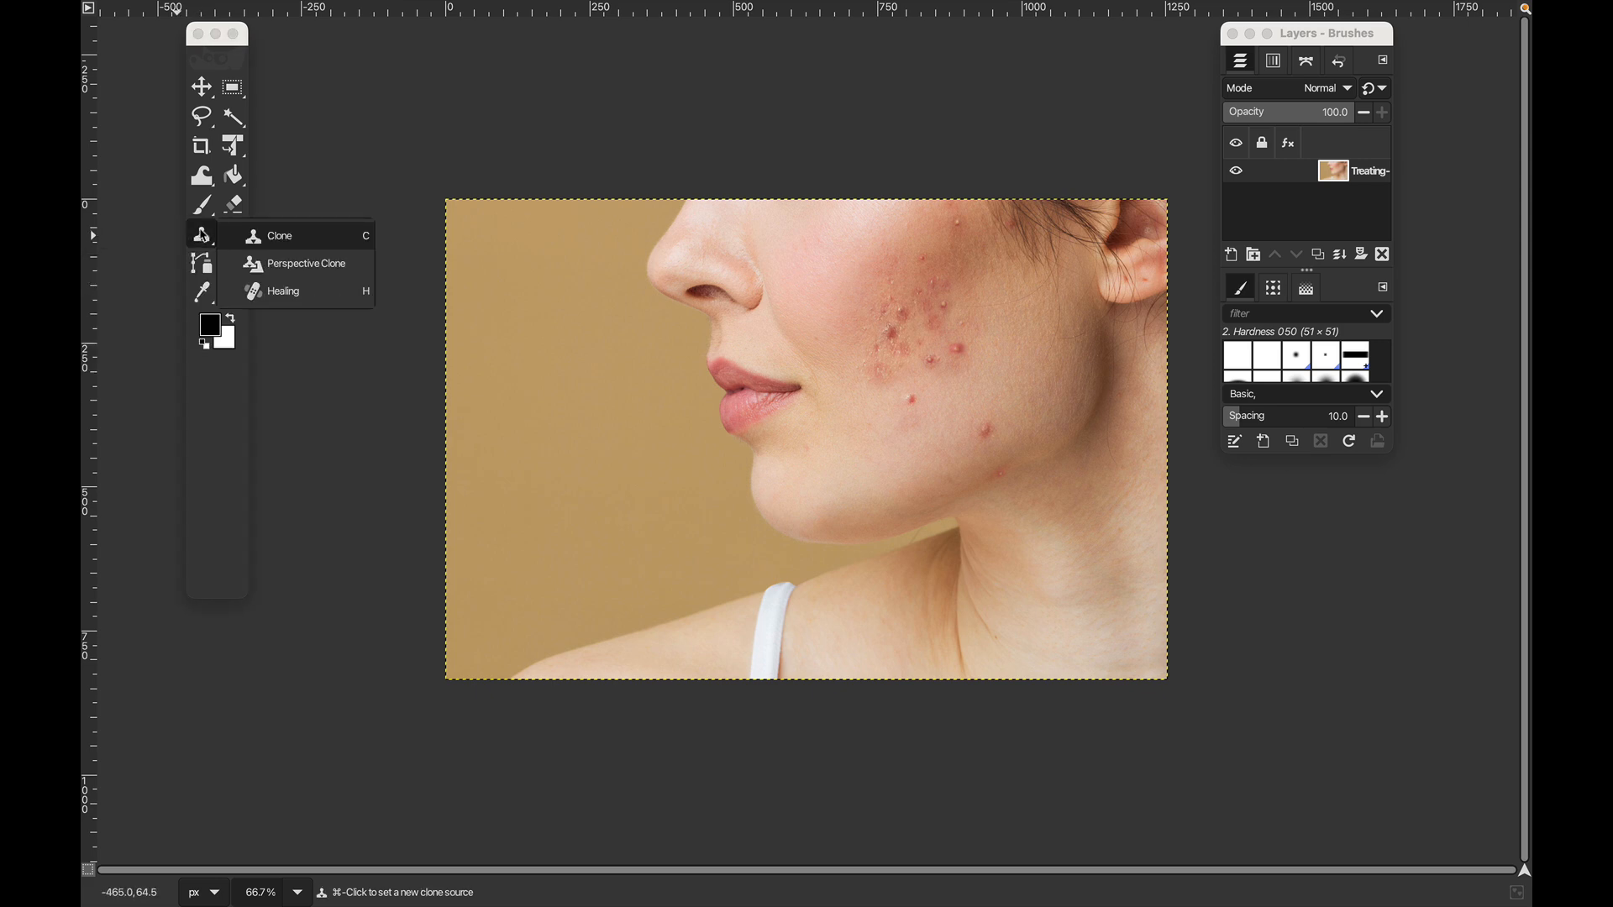
pyautogui.click(290, 291)
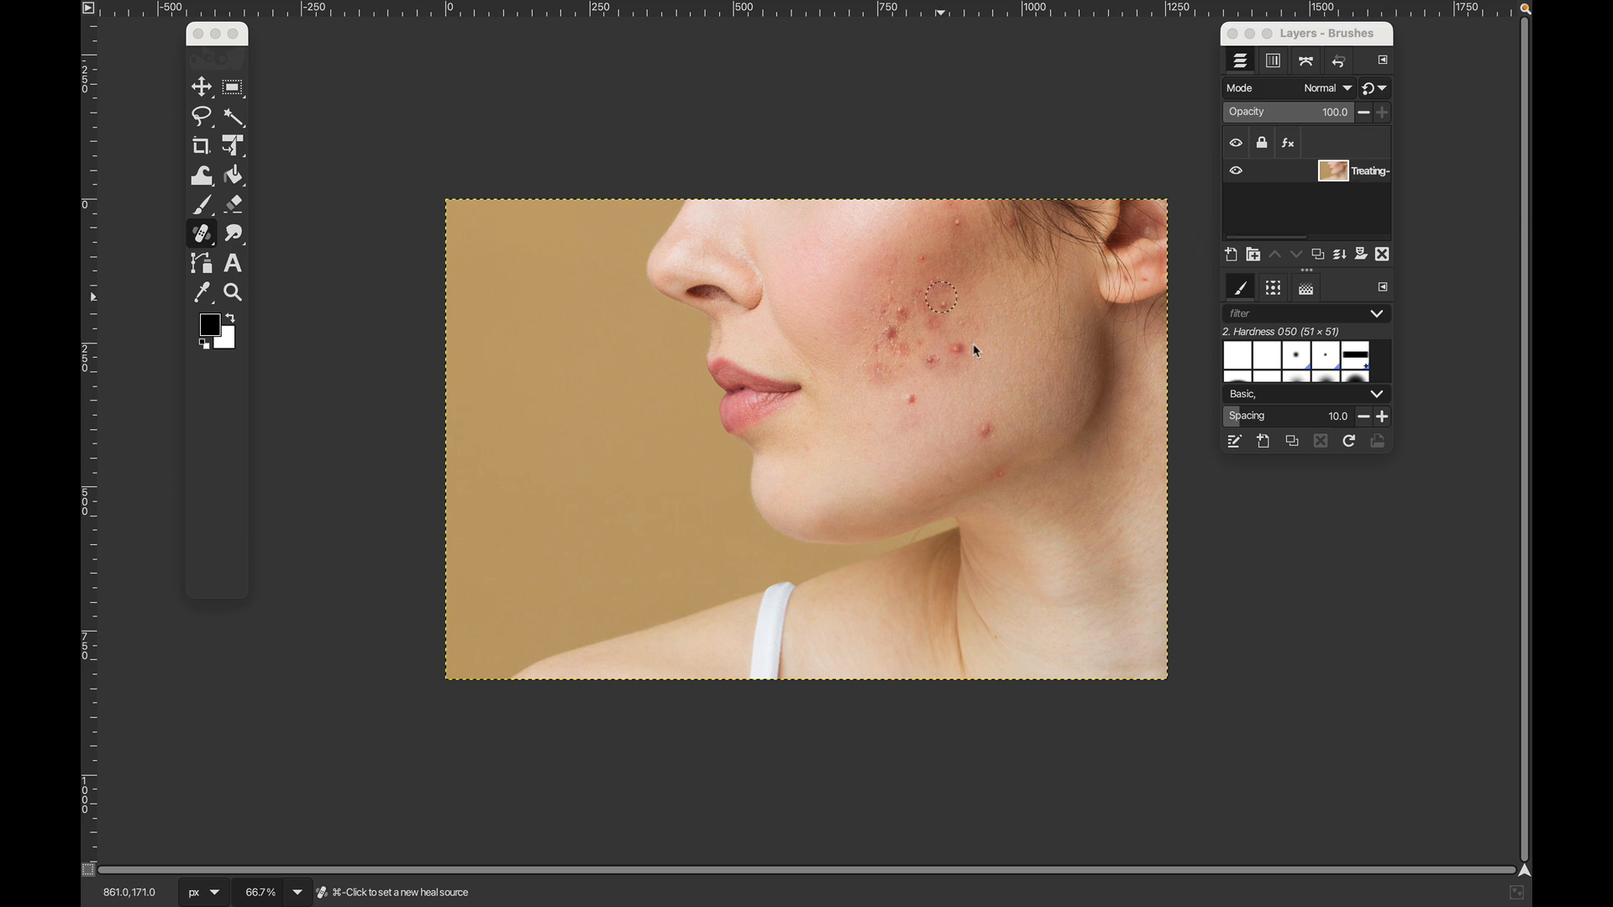
# Step: Duplicate the photo layer and rename the lower copy as original
pyautogui.click(1319, 258)
pyautogui.doubleClick(1367, 194)
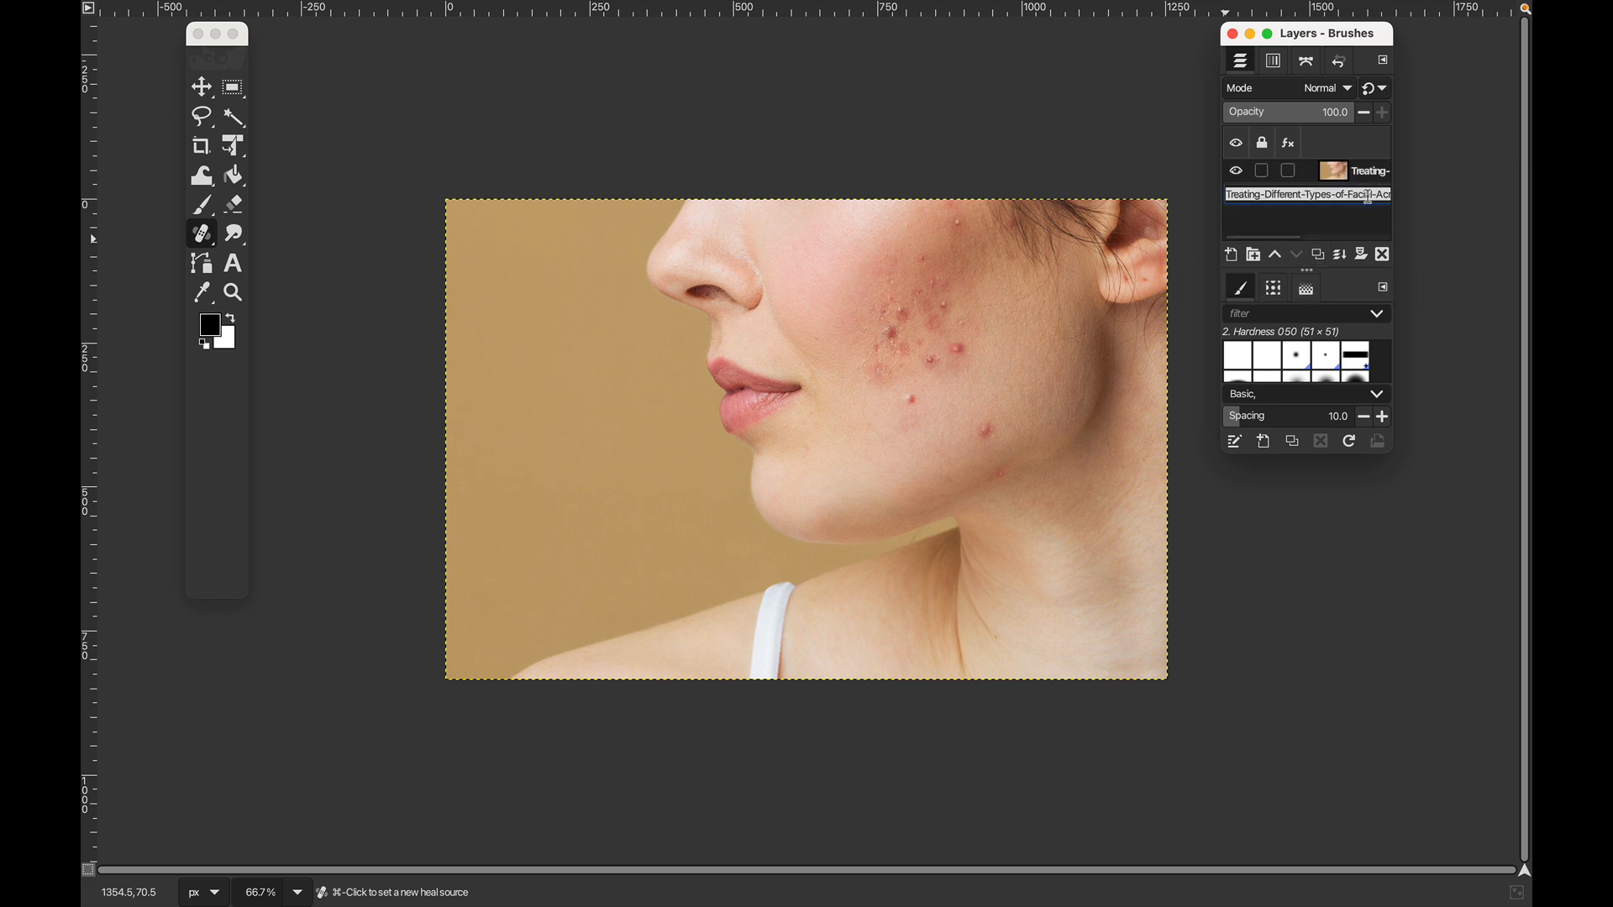
pyautogui.write('on')
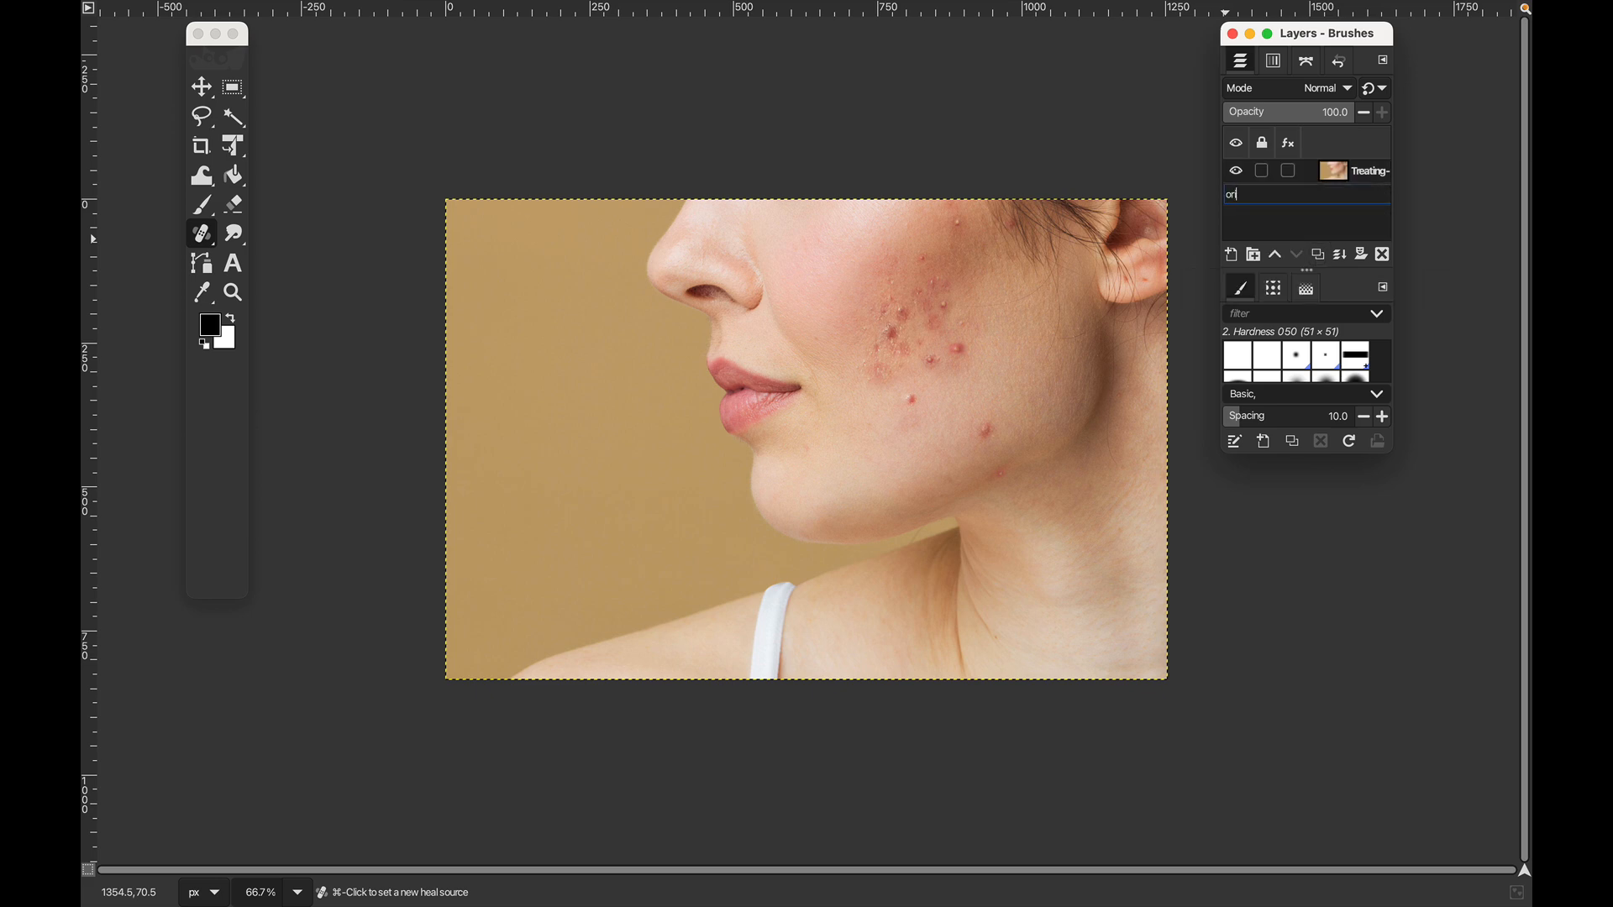
pyautogui.write('iginal')
pyautogui.press('Return')
# Step: Rename the upper photo layer as edited
pyautogui.click(1376, 174)
pyautogui.doubleClick(1374, 172)
pyautogui.click(1374, 171)
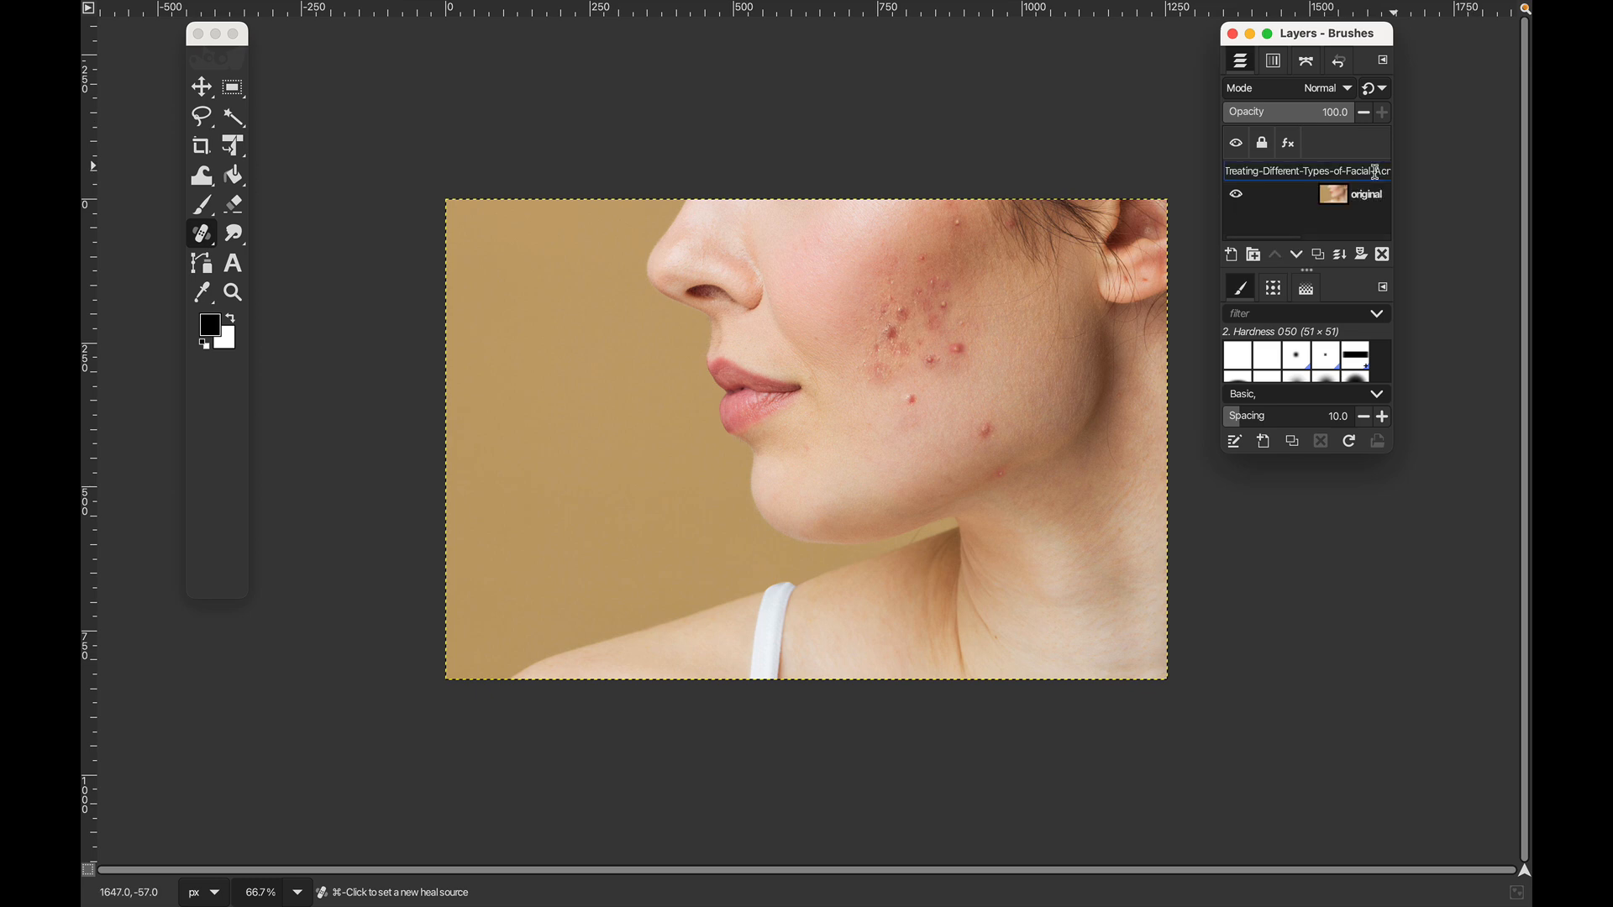
pyautogui.press('super+a')
pyautogui.write('edited')
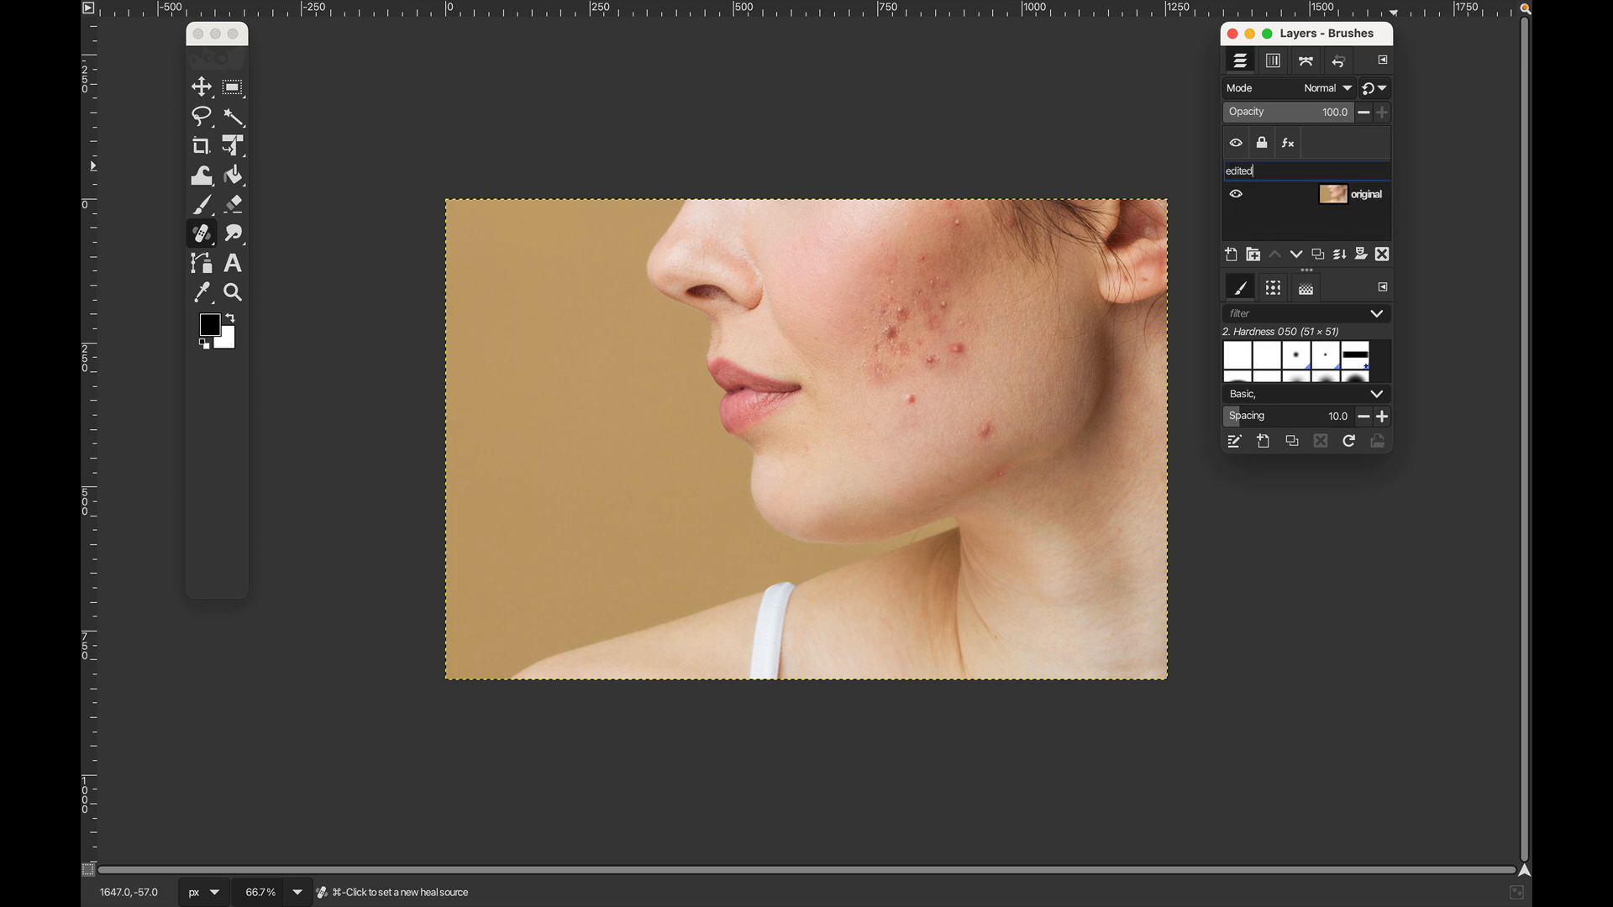
pyautogui.press('Return')
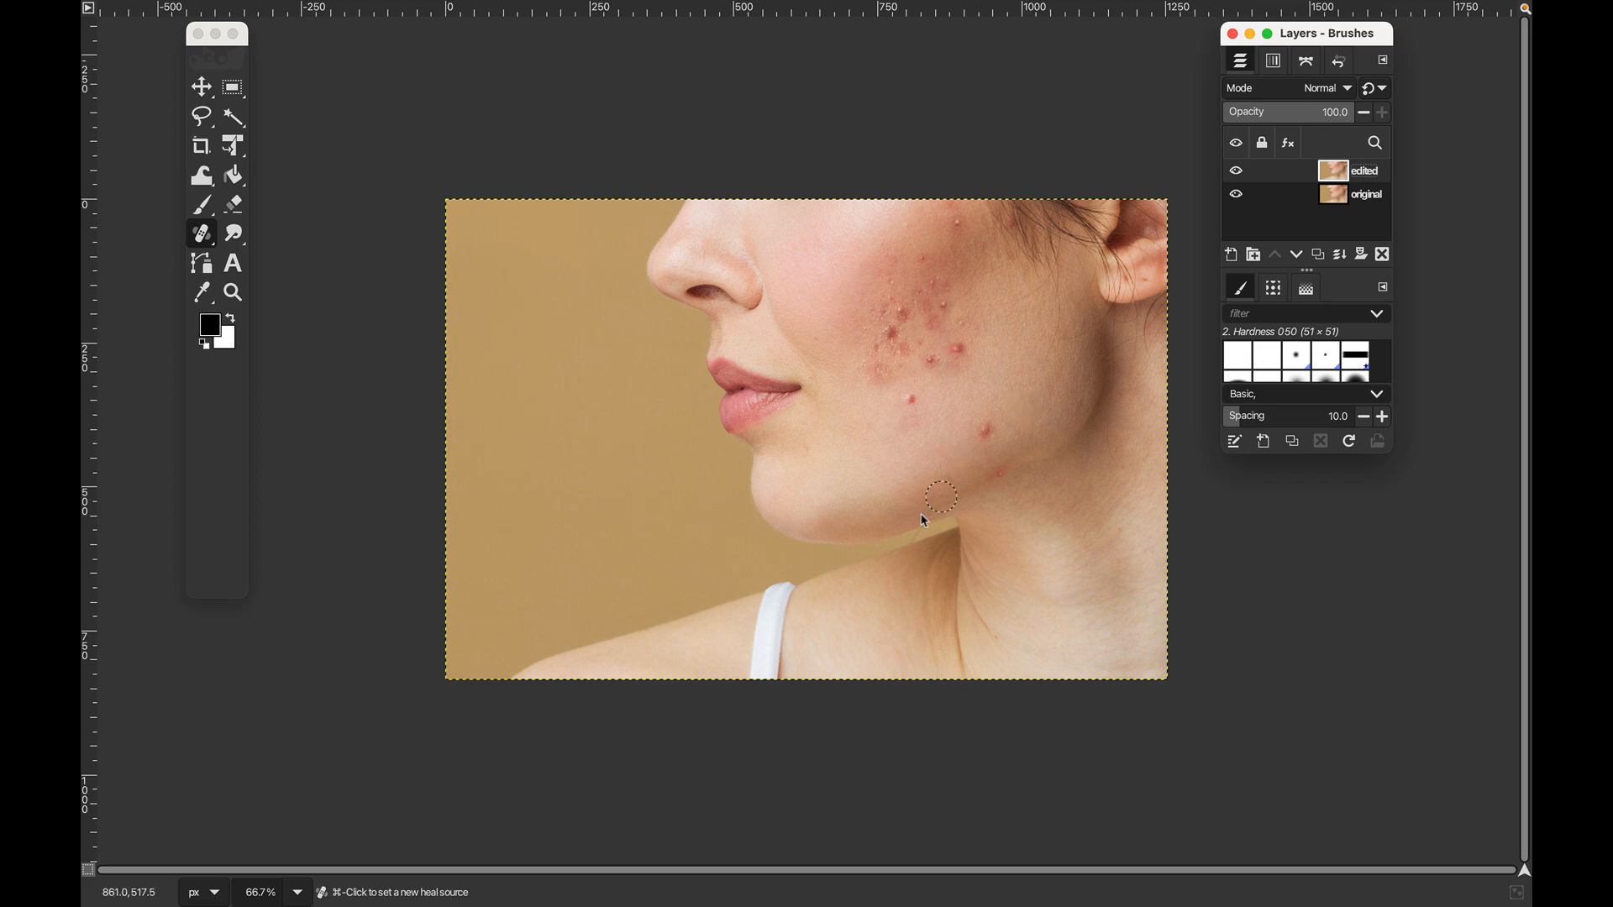
# Step: Set a heal source on the clean skin beside the upper of the two jaw blemishes and heal that blemish
pyautogui.scroll(2, 983, 412)
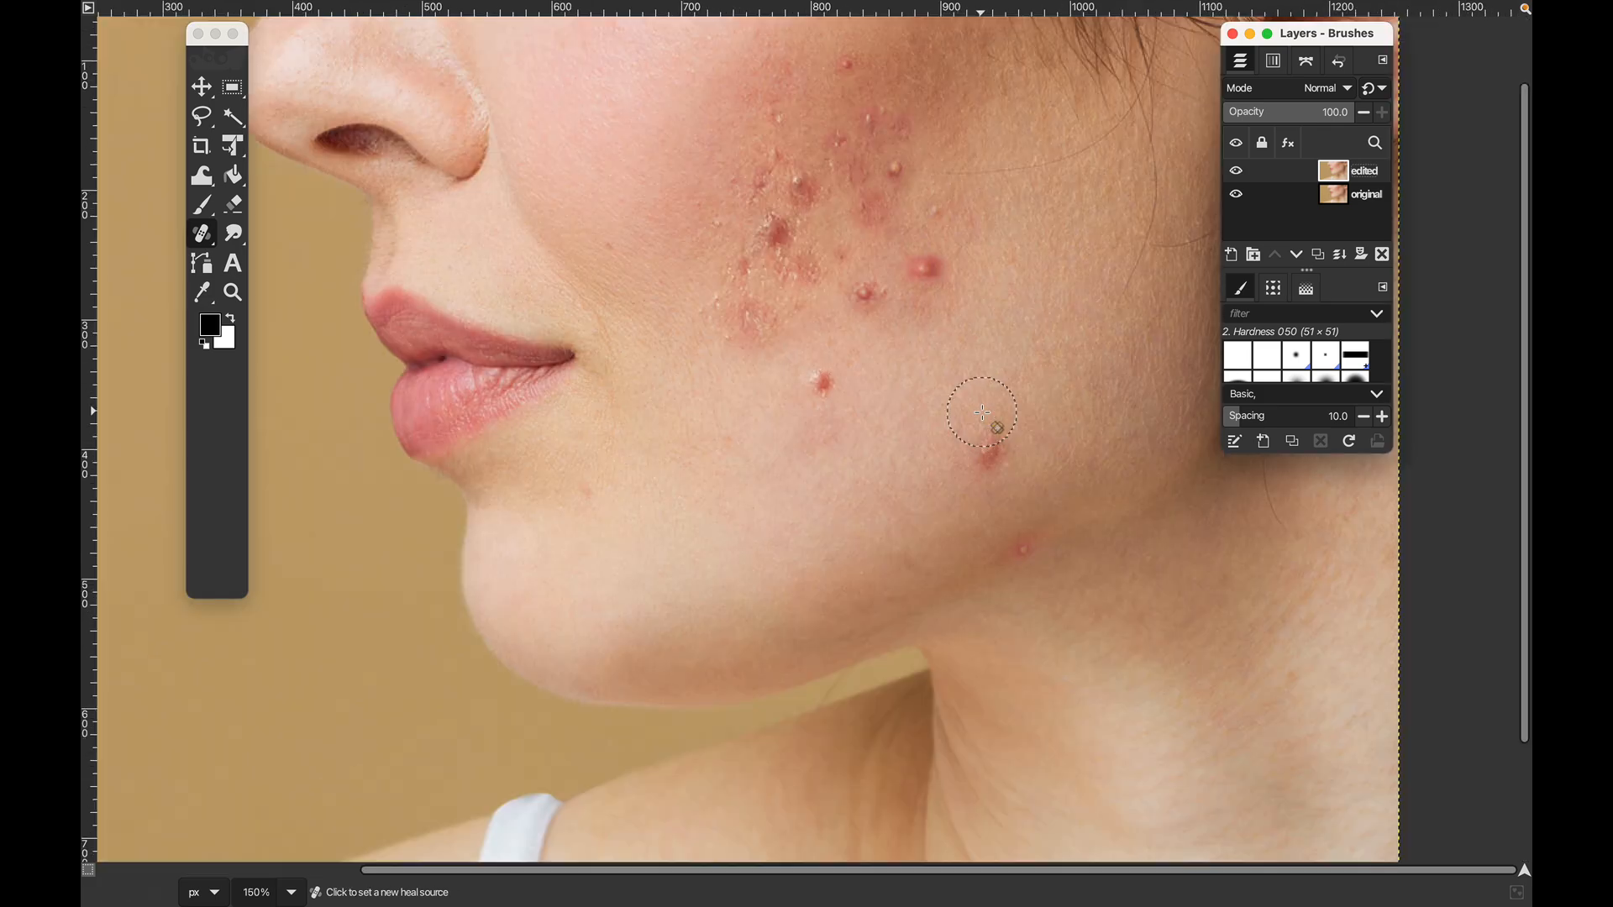
pyautogui.scroll(-4, 982, 412)
pyautogui.scroll(3, 983, 412)
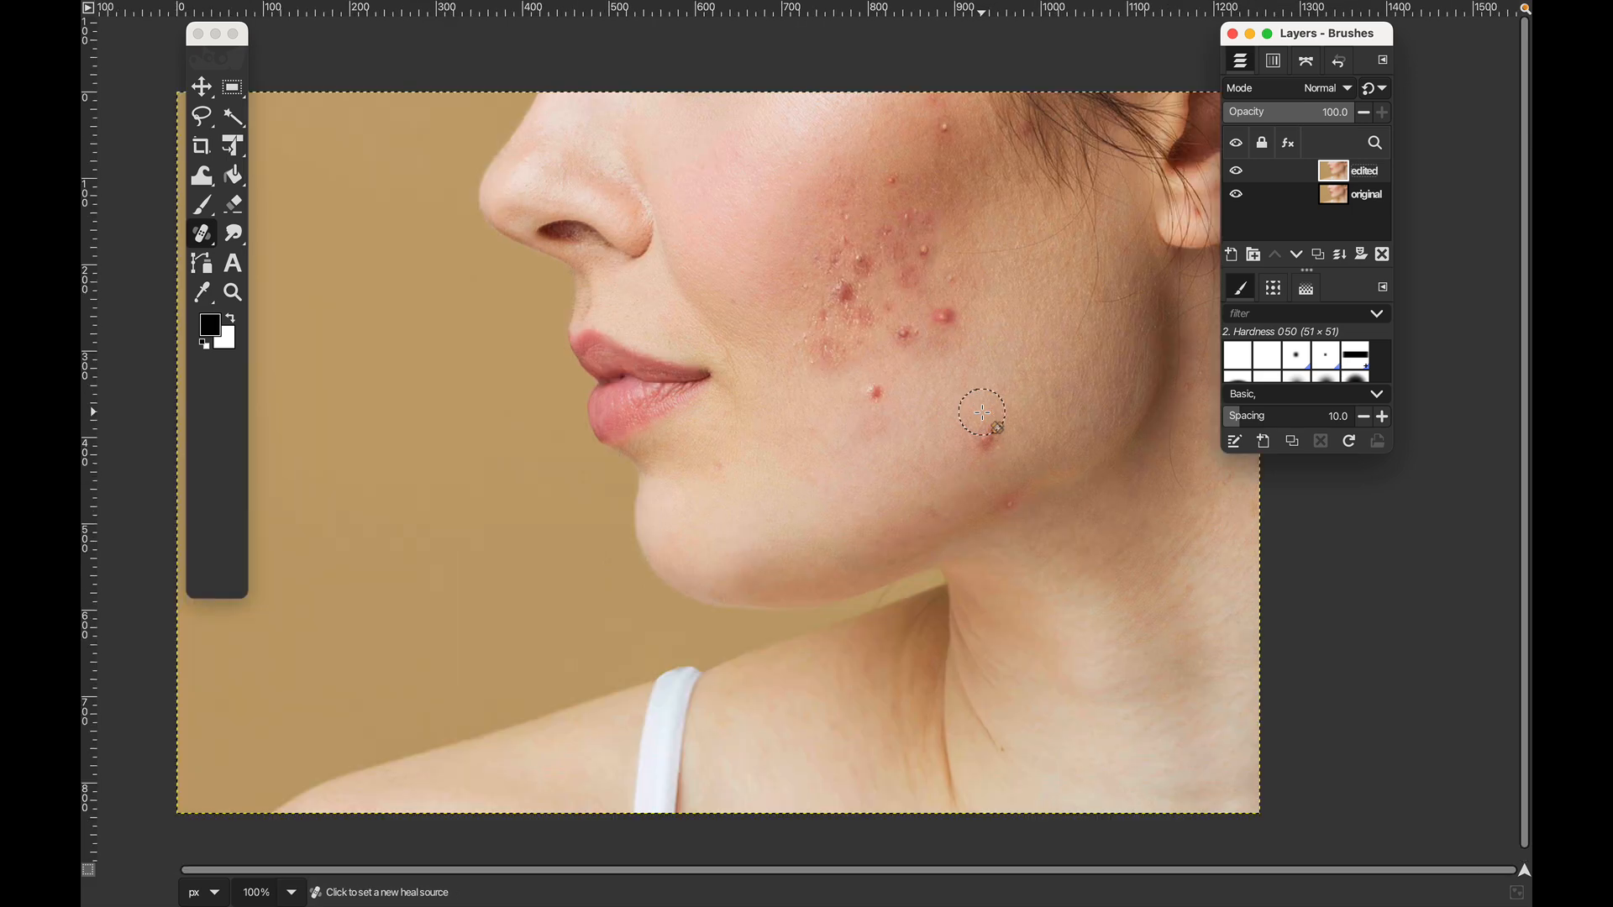
pyautogui.scroll(2, 1096, 445)
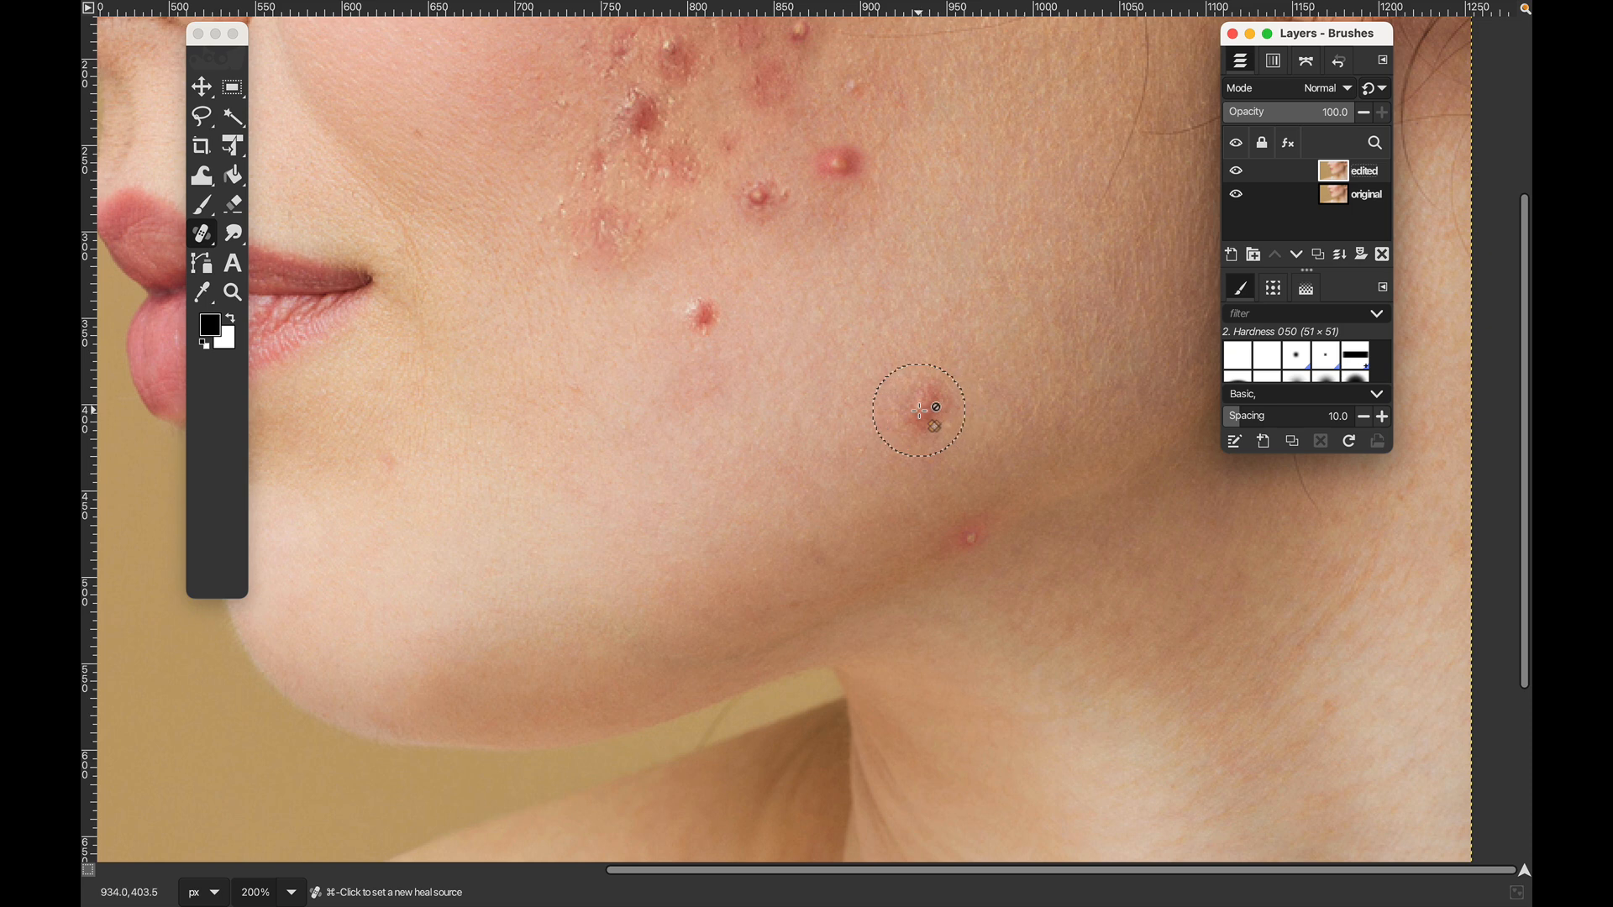
pyautogui.moveTo(919, 411)
pyautogui.mouseDown()
pyautogui.moveTo(932, 385)
pyautogui.moveTo(935, 403)
pyautogui.moveTo(956, 389)
pyautogui.mouseUp()
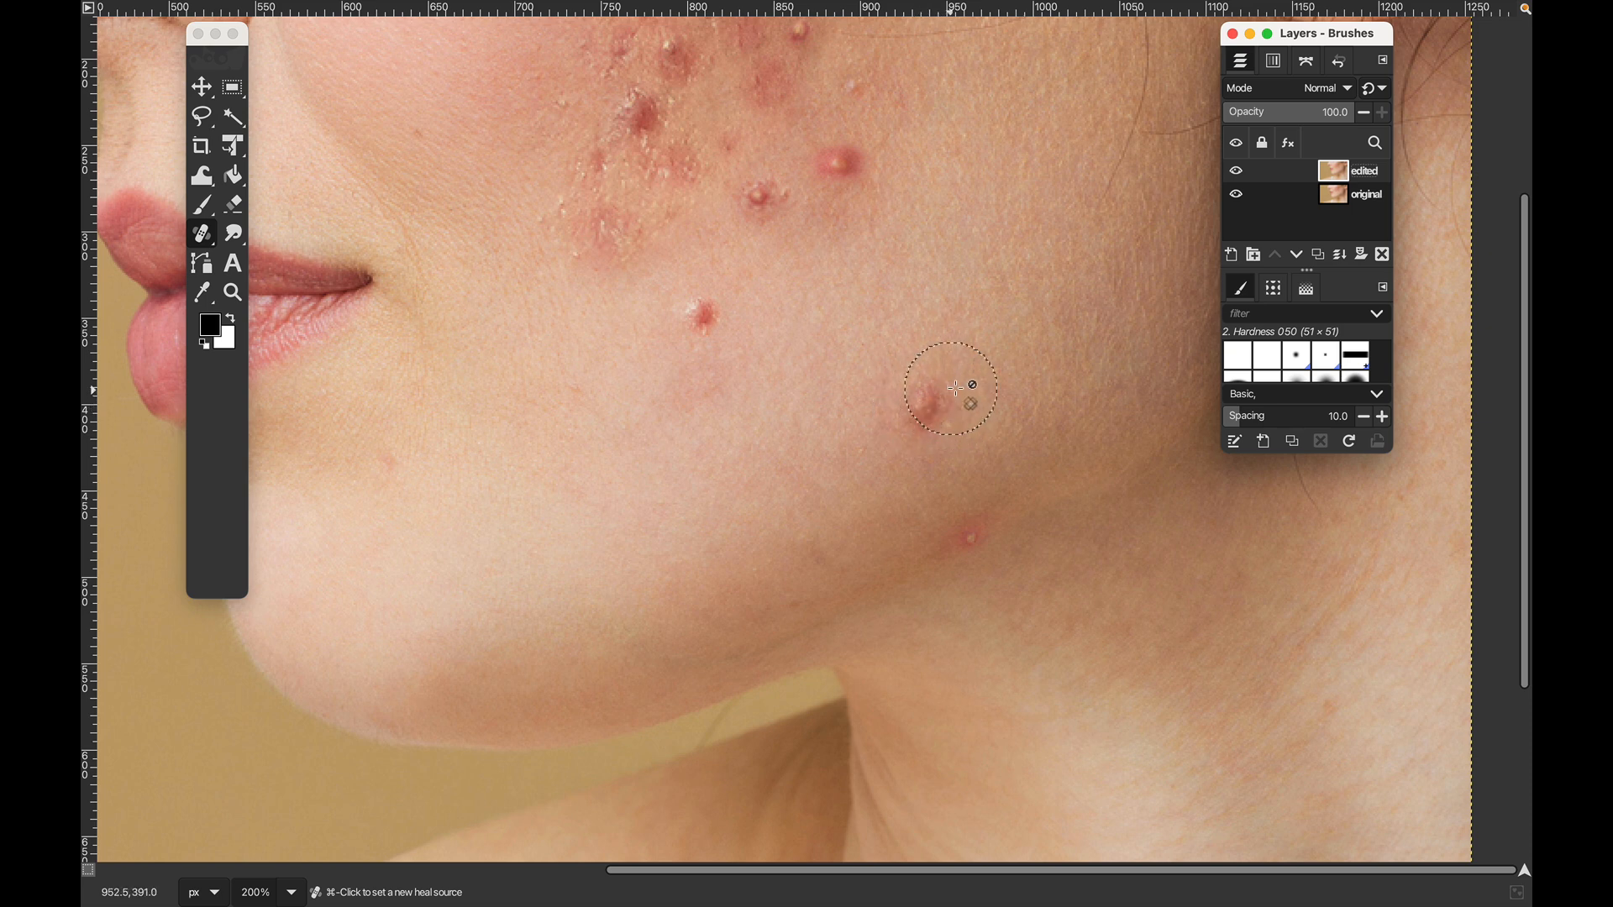
pyautogui.keyDown('super'); pyautogui.click(1007, 392); pyautogui.keyUp('super')
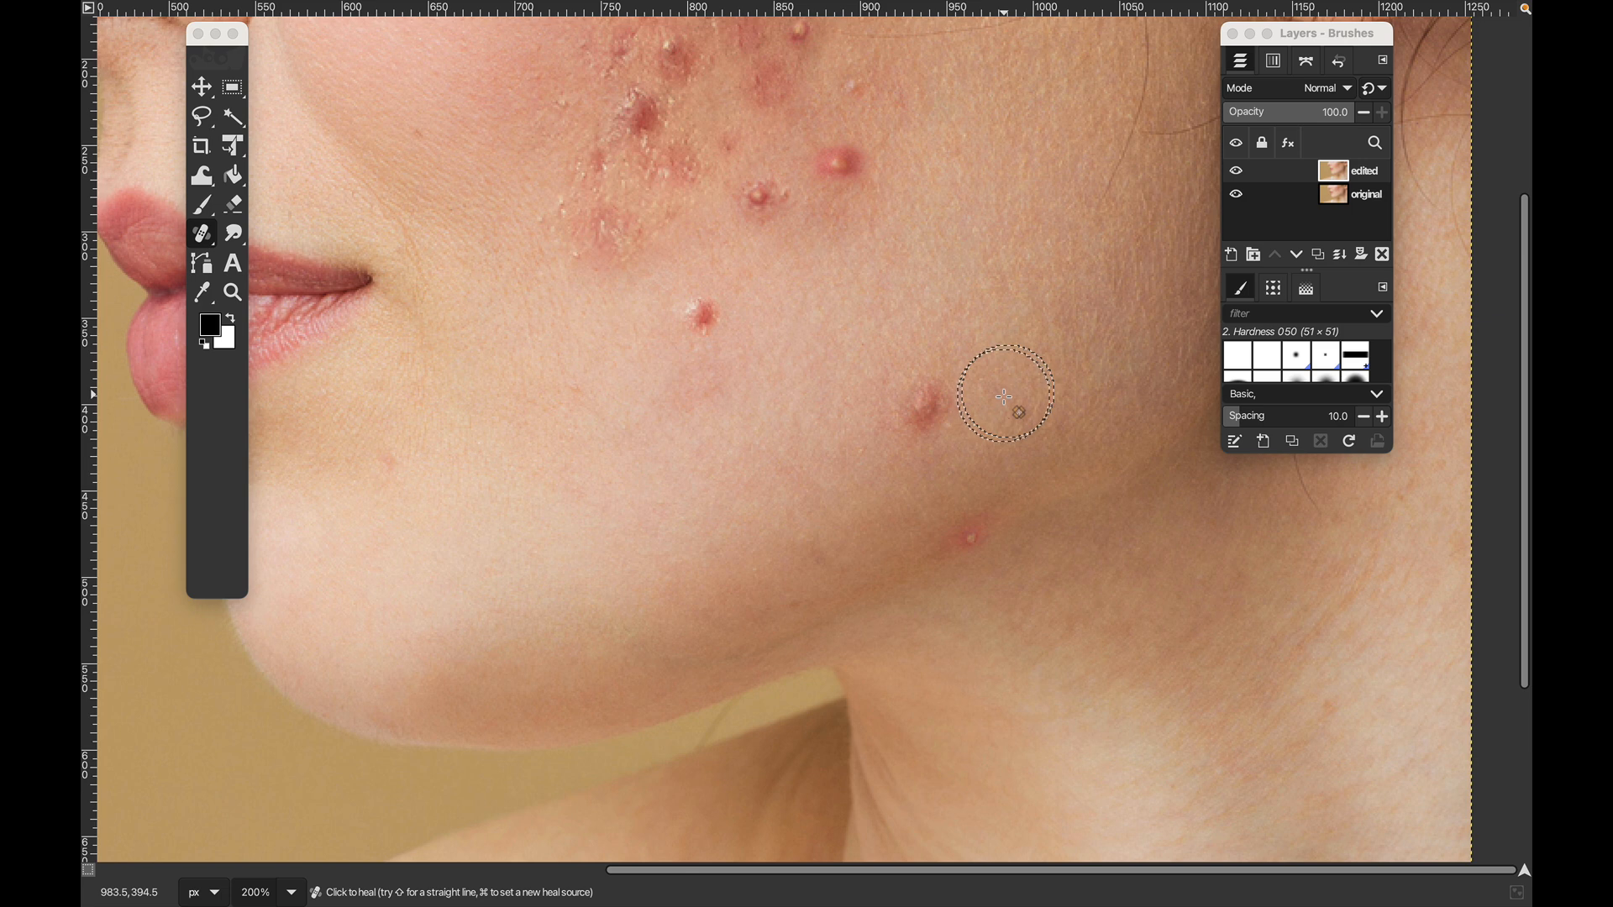
pyautogui.click(933, 407)
pyautogui.click(926, 407)
pyautogui.click(927, 407)
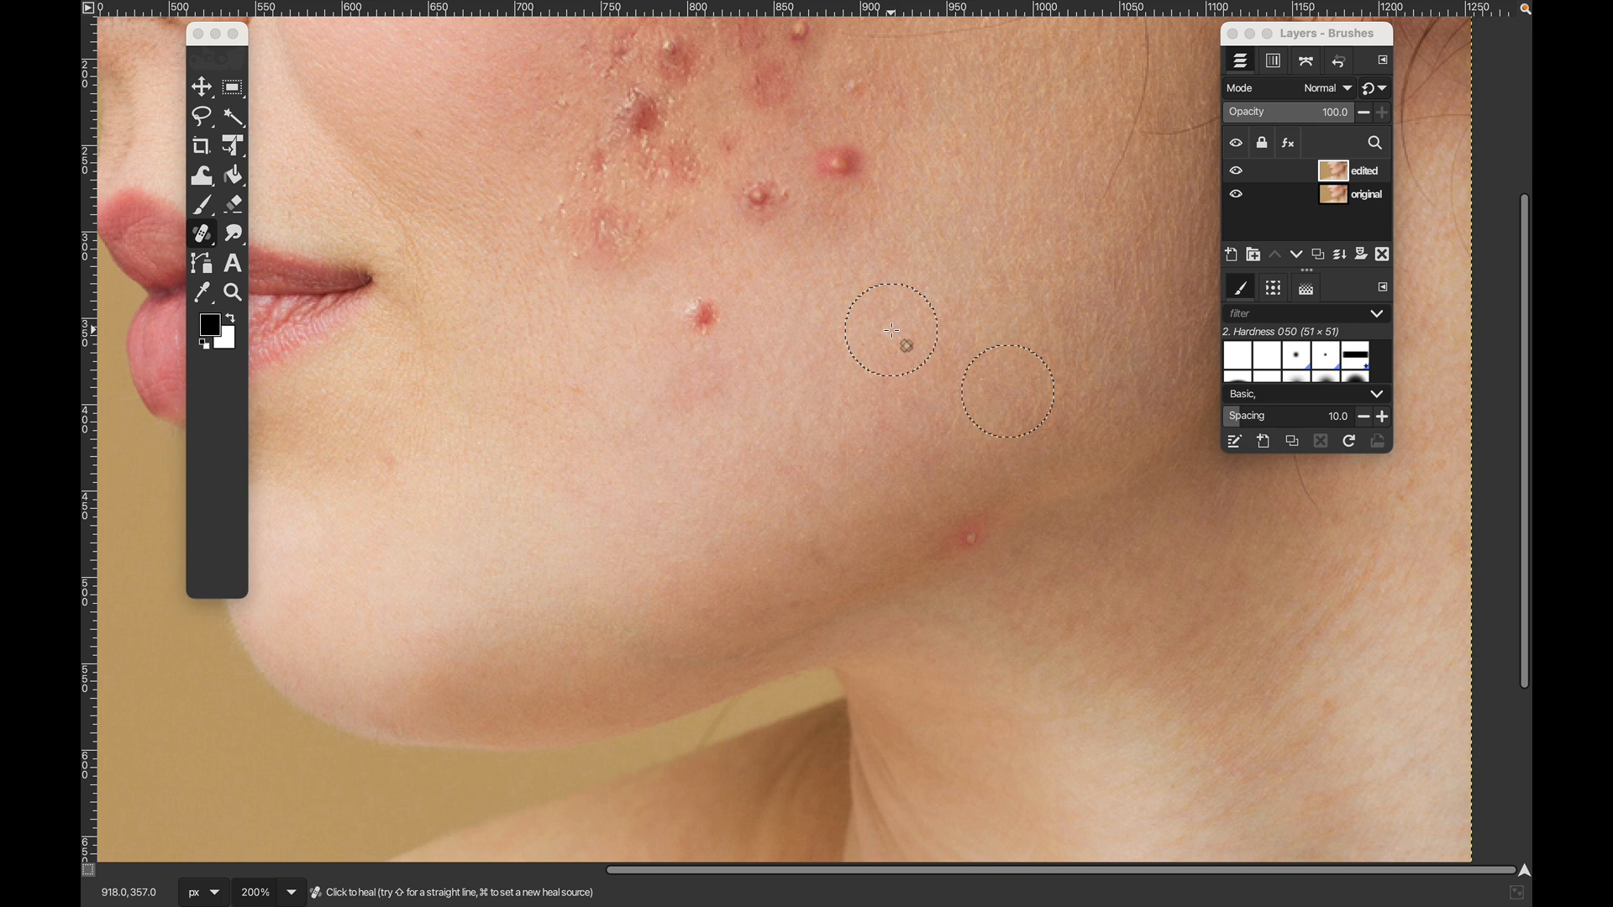
# Step: Adjust the healing brush to a much smaller size and heal the small red spot along the lower jawline
pyautogui.press('[')
pyautogui.press('[')
pyautogui.press('[')
pyautogui.press('[')
pyautogui.press('[')
pyautogui.press('[')
pyautogui.press('[')
pyautogui.press('[')
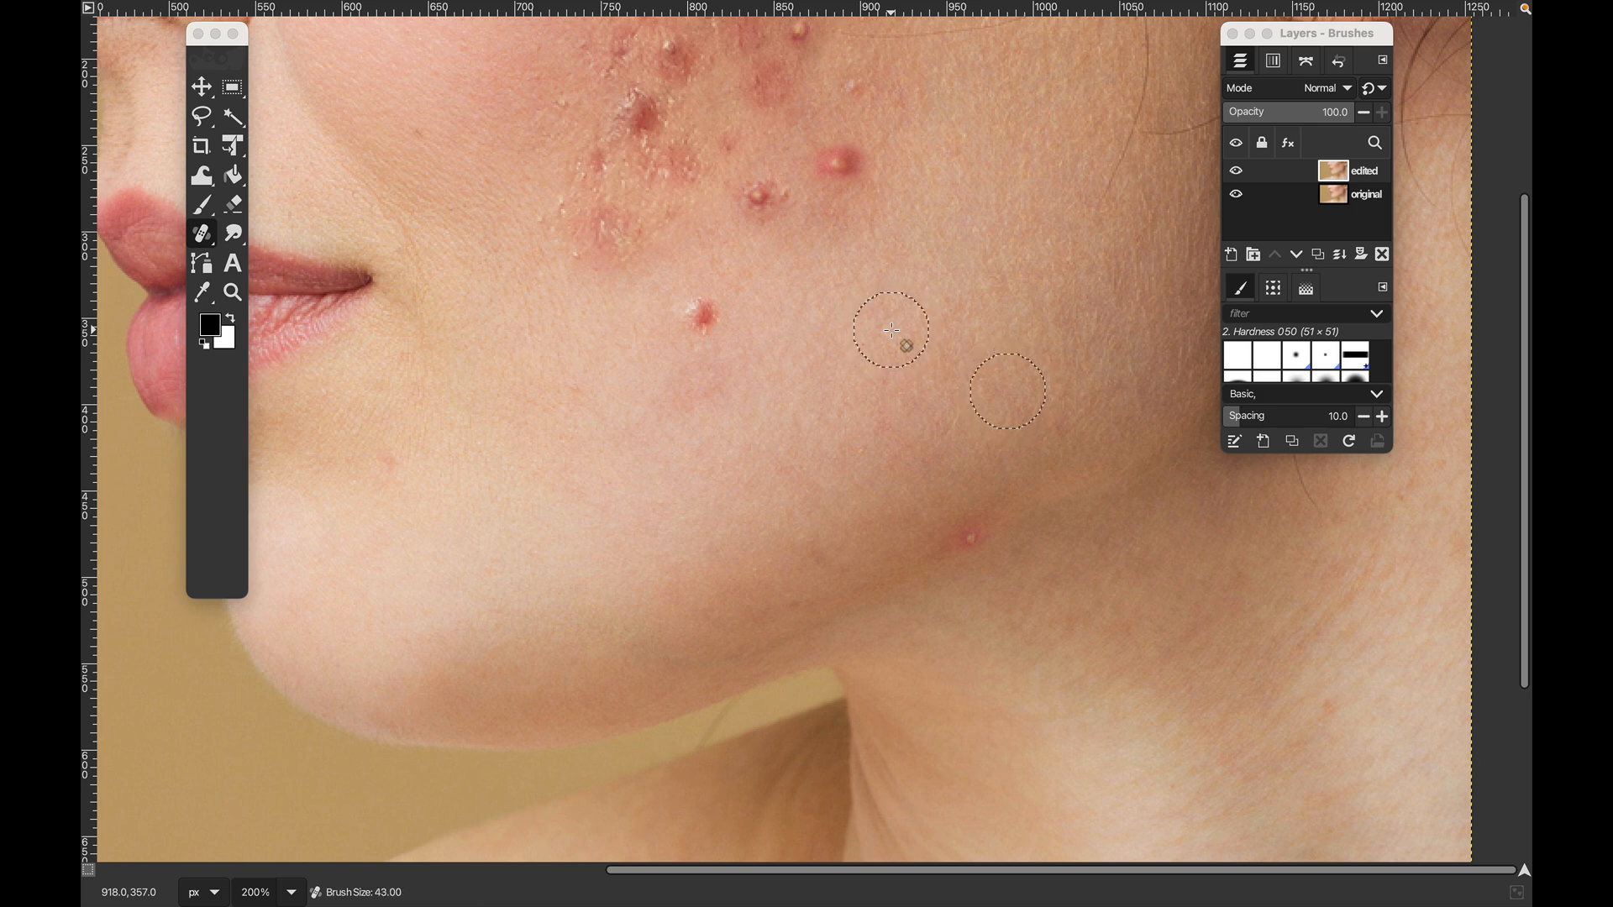
pyautogui.press('[')
pyautogui.press('[')
pyautogui.press(']')
pyautogui.press(']')
pyautogui.press(']')
pyautogui.press(']')
pyautogui.press(']')
pyautogui.press(']')
pyautogui.press(']')
pyautogui.press(']')
pyautogui.press(']')
pyautogui.press(']')
pyautogui.press('[')
pyautogui.press('[')
pyautogui.press('[')
pyautogui.press('[')
pyautogui.press('[')
pyautogui.press('[')
pyautogui.press('[')
pyautogui.press('[')
pyautogui.press('[')
pyautogui.press('[')
pyautogui.press('[')
pyautogui.press('[')
pyautogui.press('[')
pyautogui.press('[')
pyautogui.press('[')
pyautogui.press('[')
pyautogui.press('[')
pyautogui.press('[')
pyautogui.press('[')
pyautogui.press('[')
pyautogui.press('[')
pyautogui.press('[')
pyautogui.press('[')
pyautogui.press('[')
pyautogui.press('[')
pyautogui.press('[')
pyautogui.press('[')
pyautogui.press('[')
pyautogui.press('[')
pyautogui.press('[')
pyautogui.press('[')
pyautogui.press('[')
pyautogui.press('[')
pyautogui.press('[')
pyautogui.press('[')
pyautogui.press('[')
pyautogui.press('[')
pyautogui.press('[')
pyautogui.press(']')
pyautogui.press(']')
pyautogui.press(']')
pyautogui.press(']')
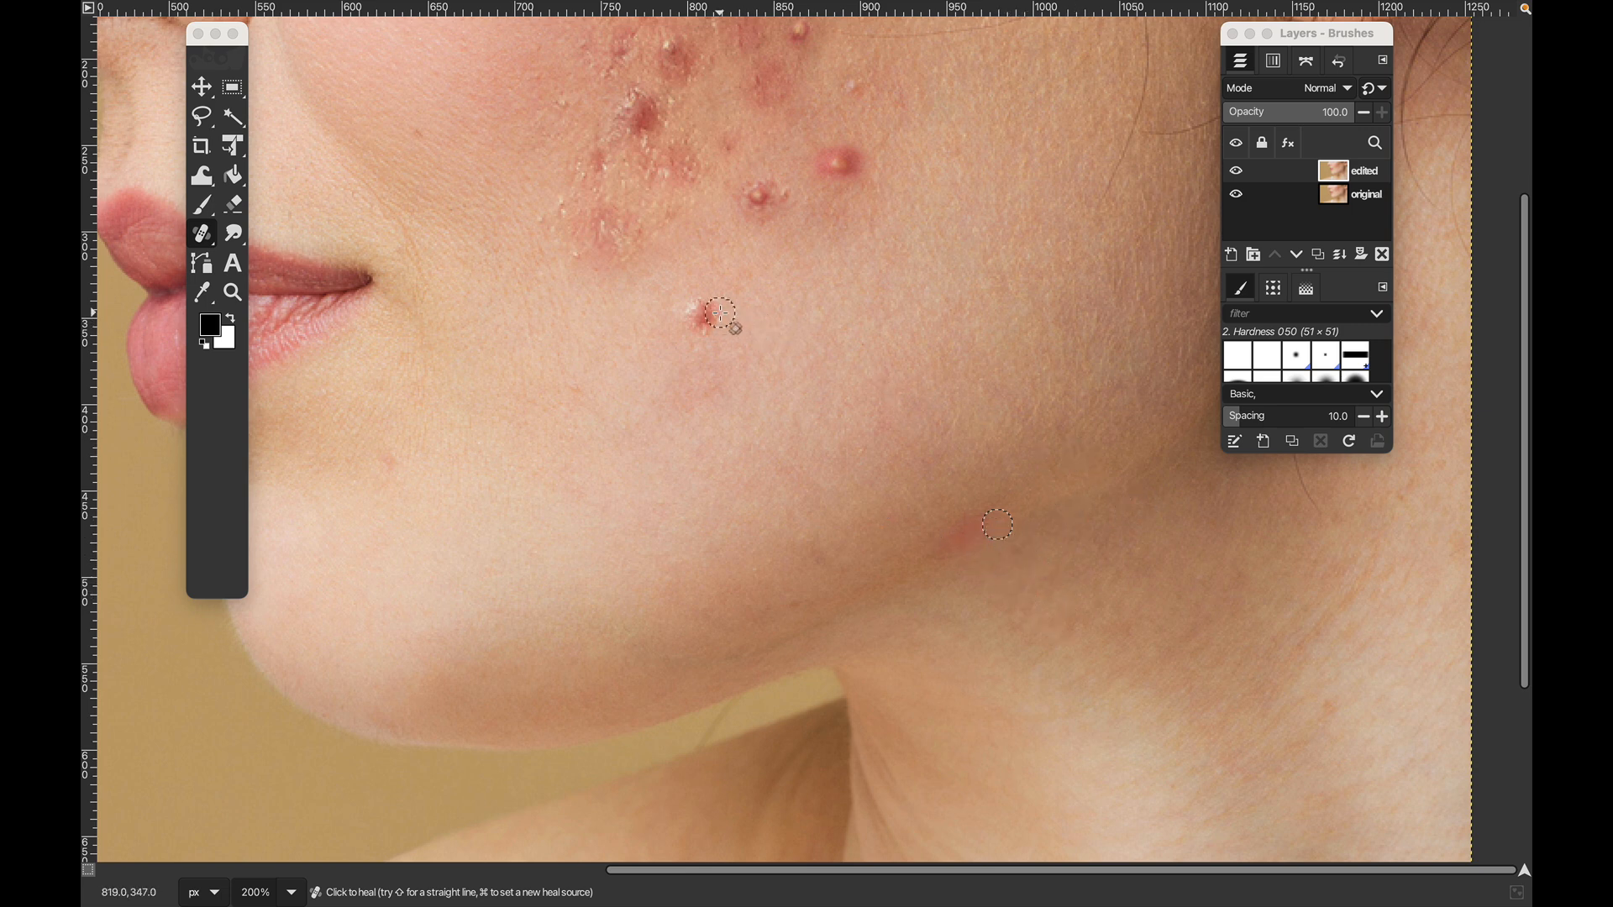
# Step: Set the brush size to 32 and heal the isolated pimple on the lower cheek using the clean skin next to it
pyautogui.press(']')
pyautogui.press(']')
pyautogui.press(']')
pyautogui.press(']')
pyautogui.press(']')
pyautogui.press(']')
pyautogui.press(']')
pyautogui.press(']')
pyautogui.press(']')
pyautogui.press(']')
pyautogui.press(']')
pyautogui.press(']')
pyautogui.press(']')
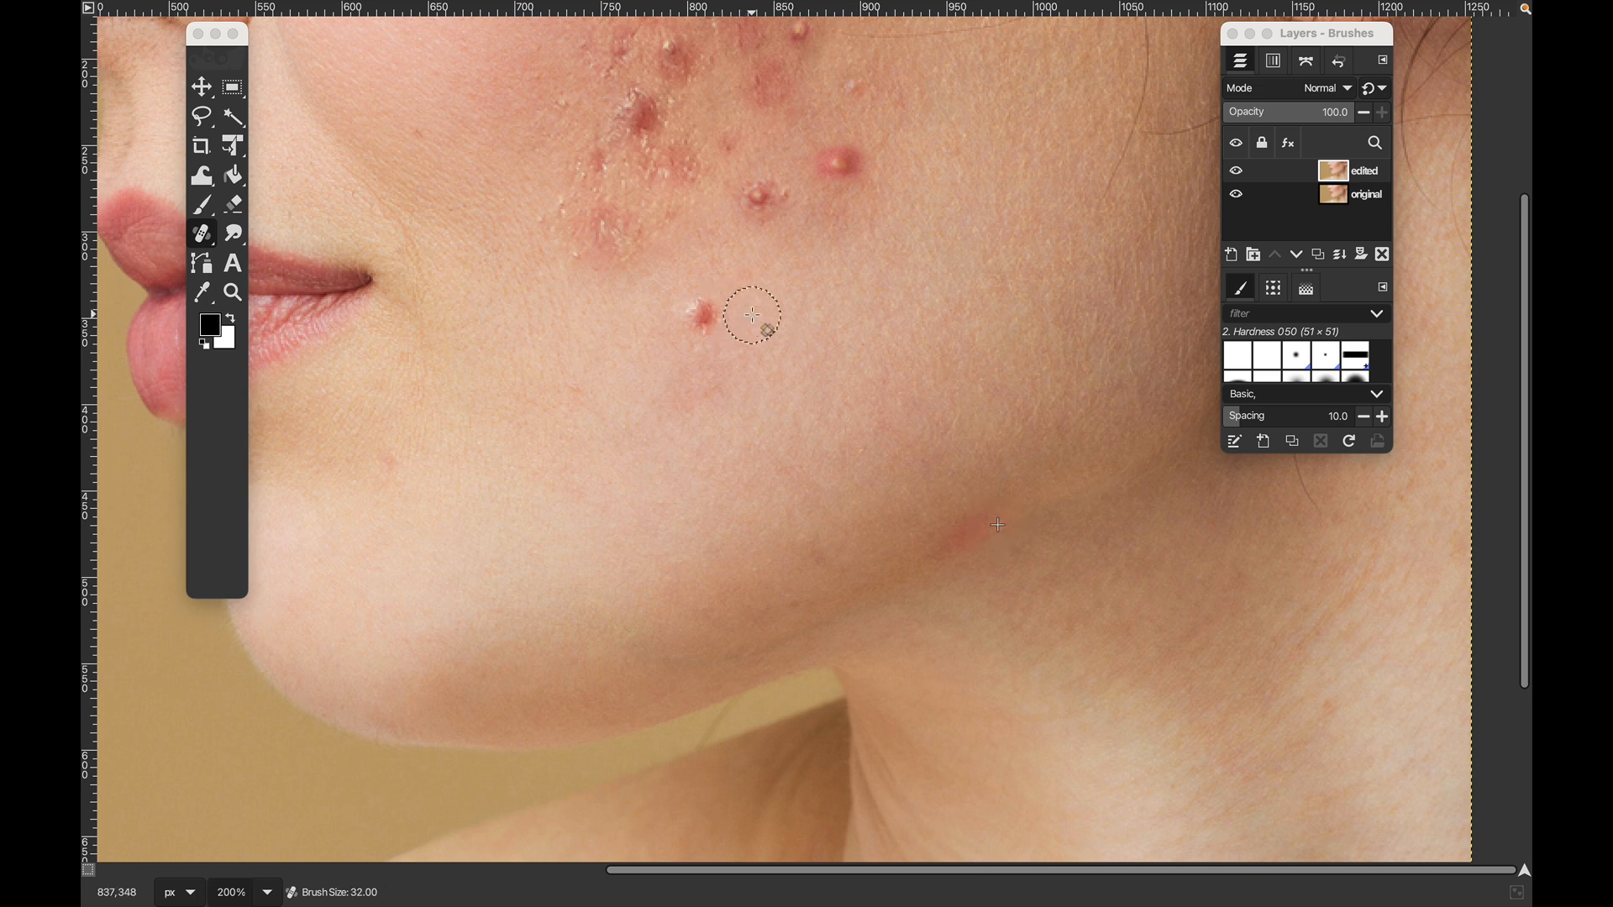
pyautogui.keyDown('ctrl'); pyautogui.click(752, 315); pyautogui.keyUp('ctrl')
pyautogui.click(702, 316)
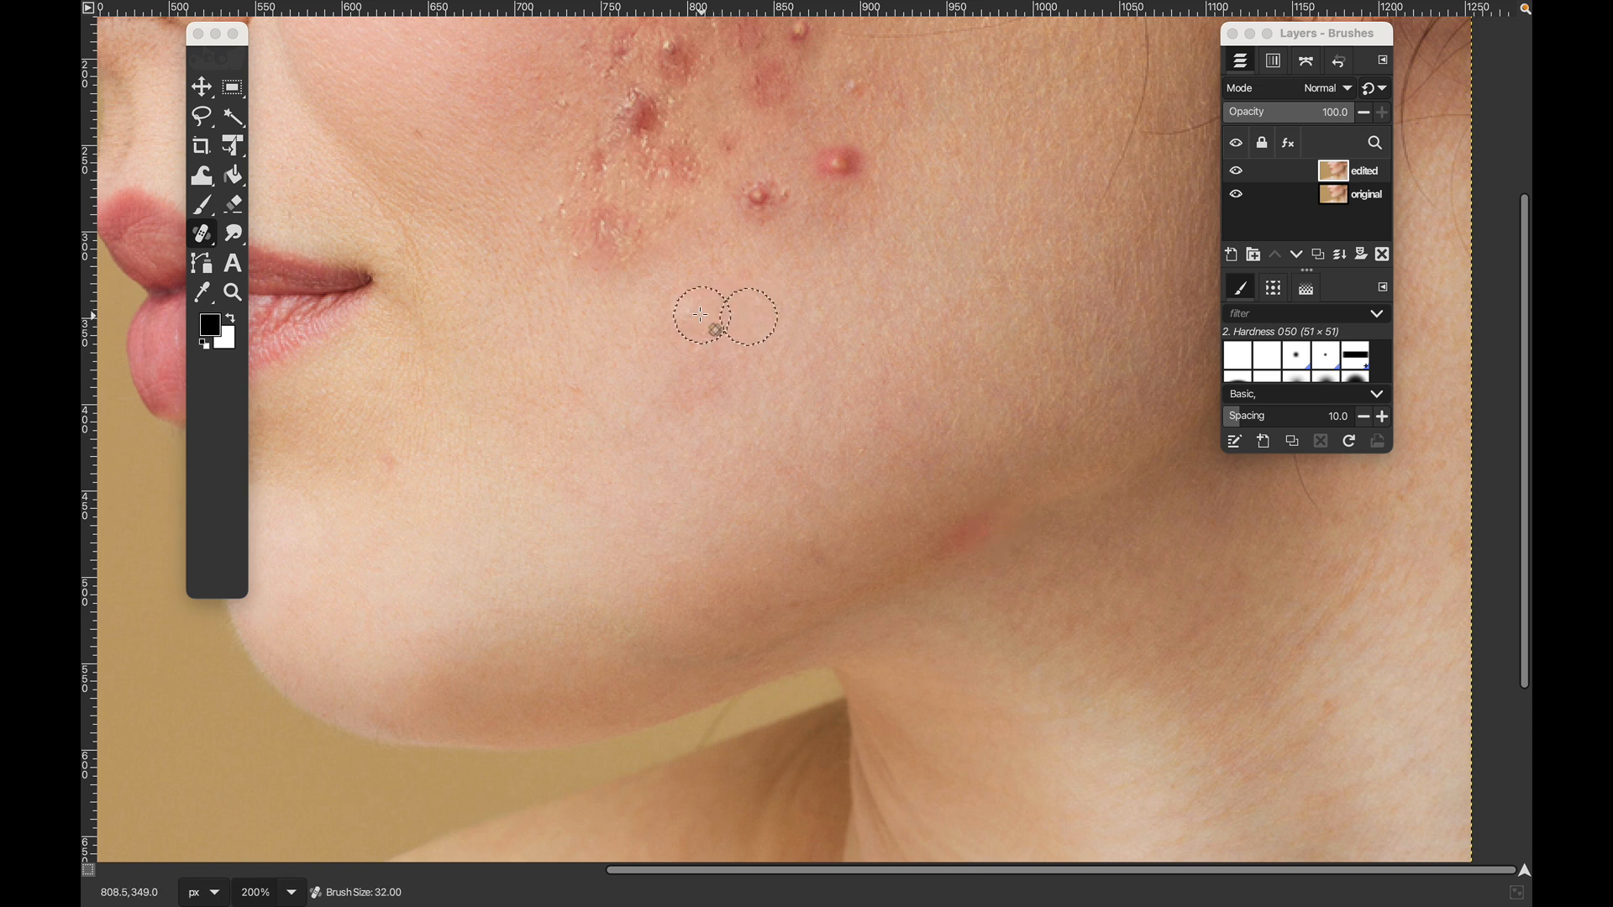
# Step: Set the brush size to 25 and heal the large red blemish at the cluster's ear-side edge using the skin just above it
pyautogui.scroll(4, 865, 428)
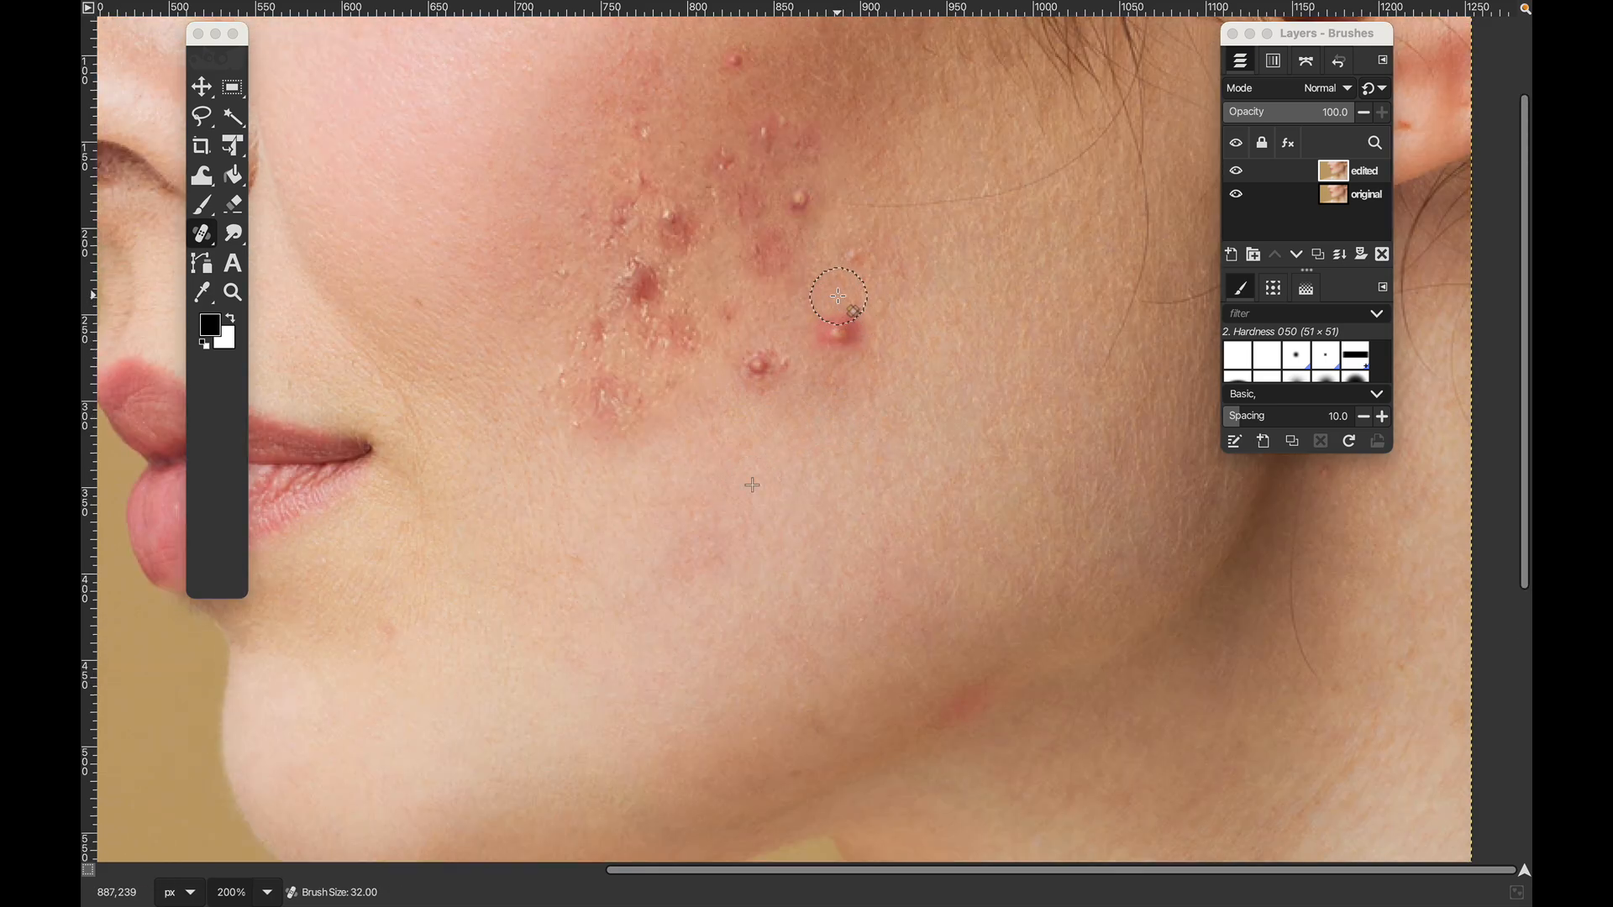
pyautogui.press('[')
pyautogui.press('[')
pyautogui.press('[')
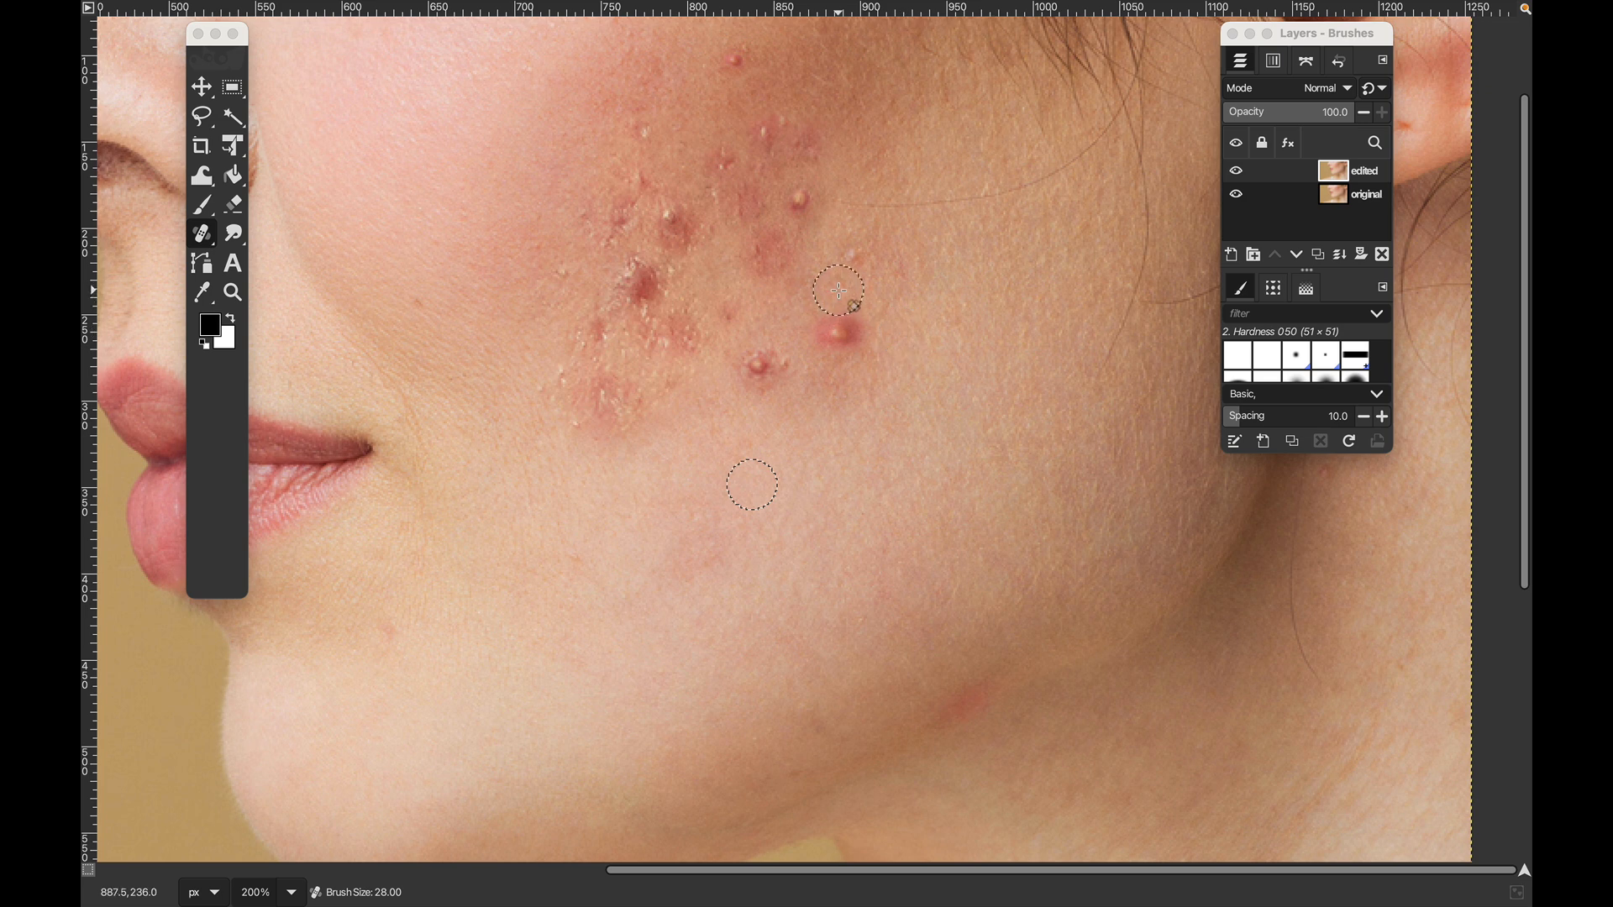
pyautogui.press('[')
pyautogui.press('[')
pyautogui.press('[')
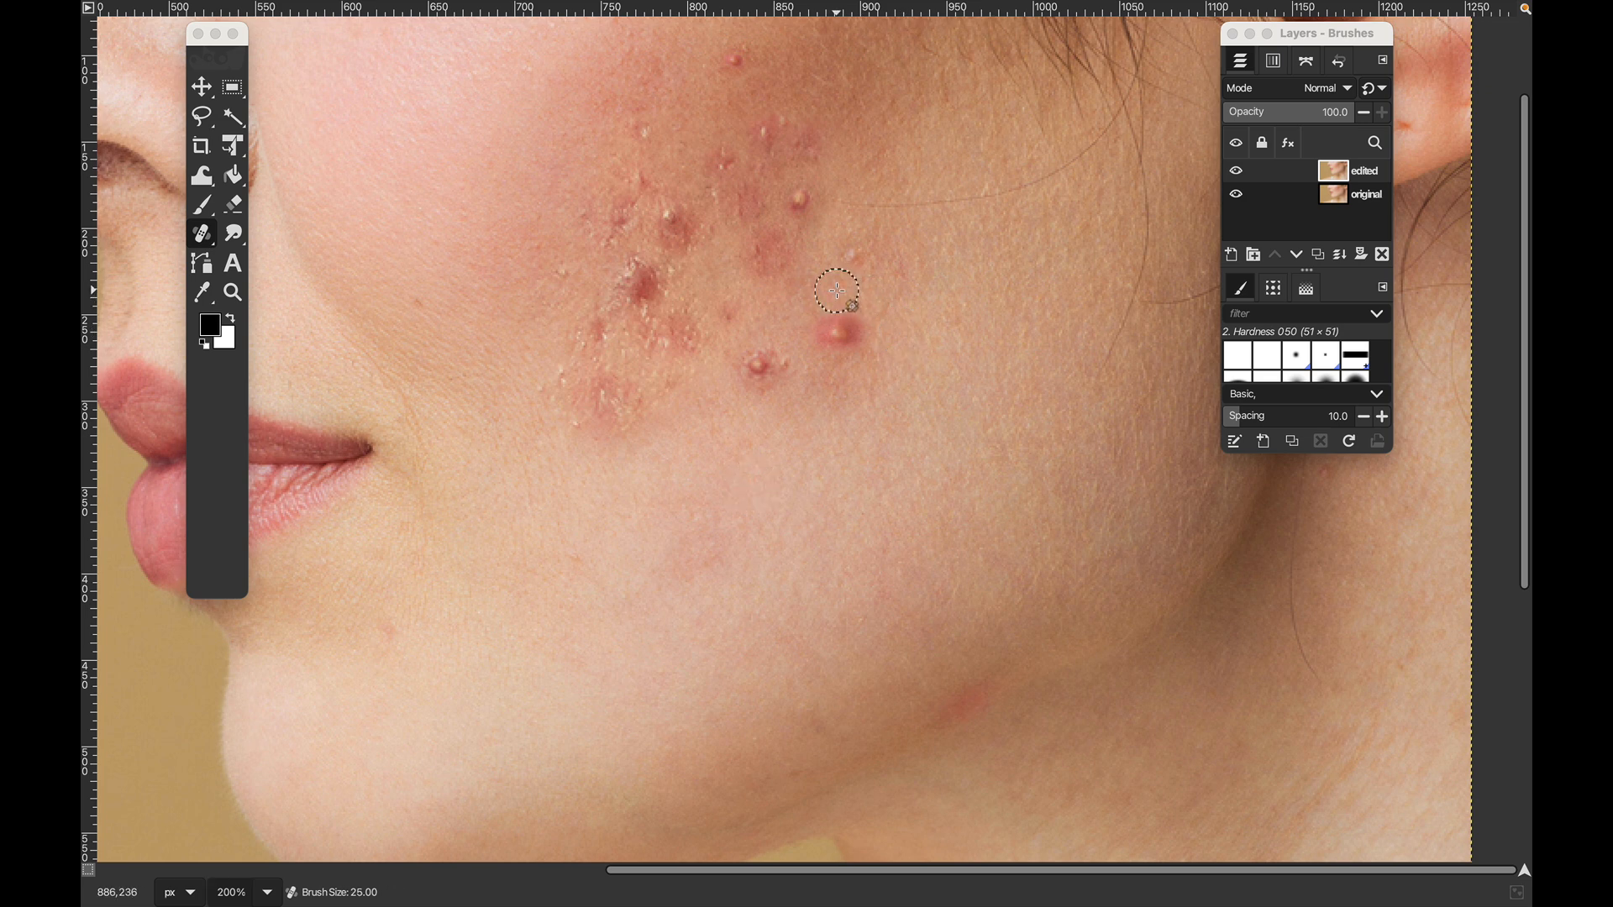
pyautogui.keyDown('ctrl'); pyautogui.click(837, 290); pyautogui.keyUp('ctrl')
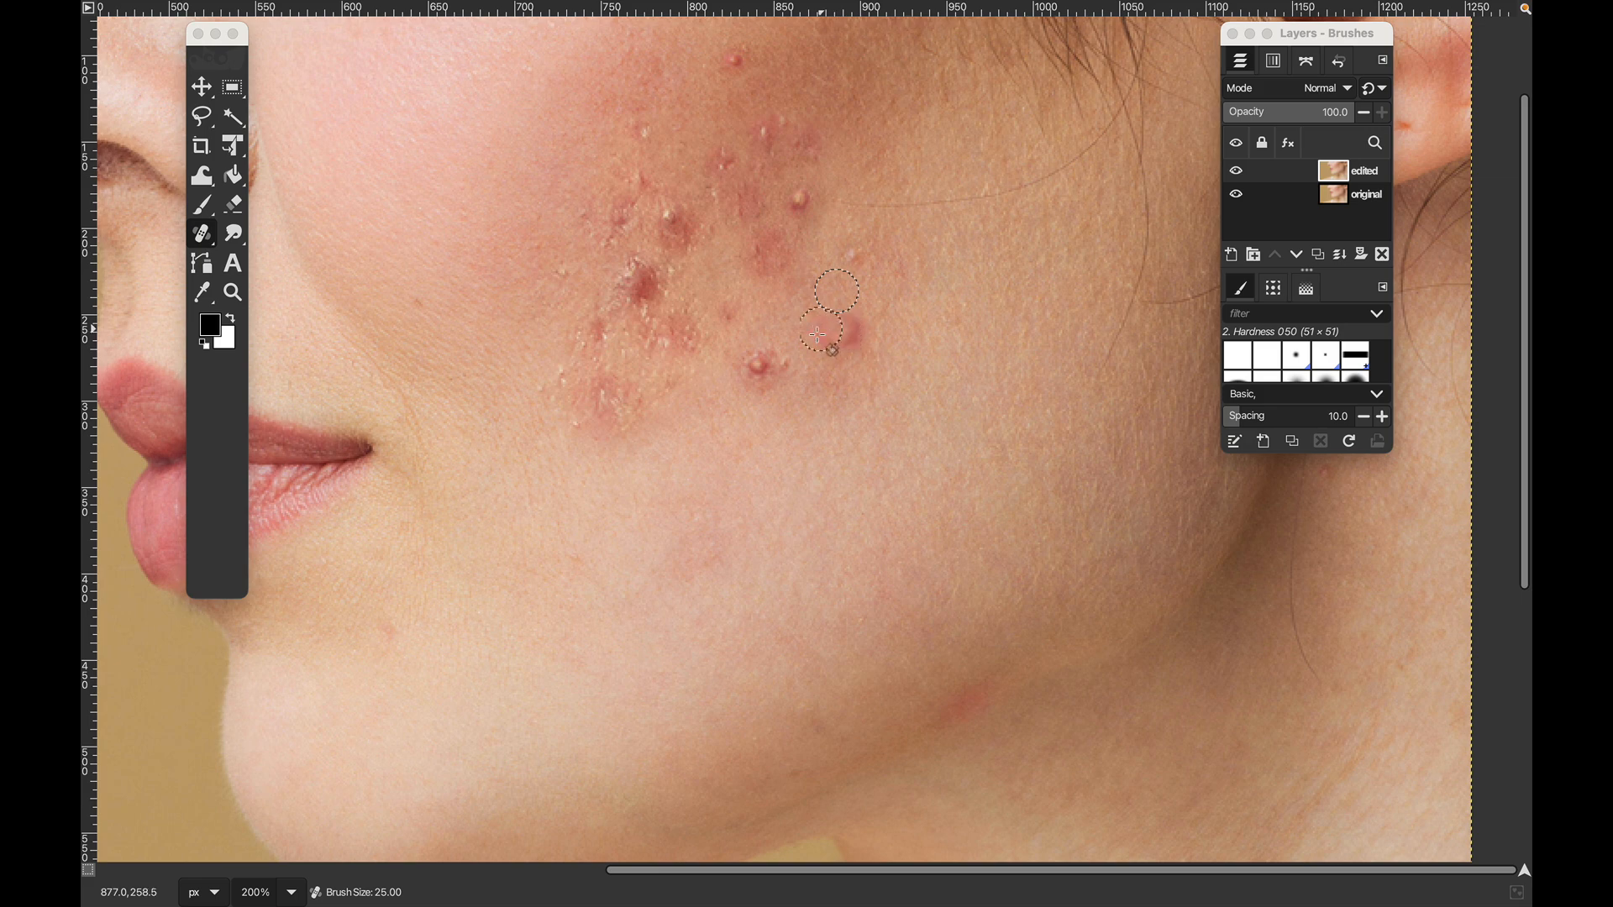
pyautogui.click(853, 331)
# Step: Set a heal source on the skin beside the corner of the mouth
pyautogui.press('-')
pyautogui.press('-')
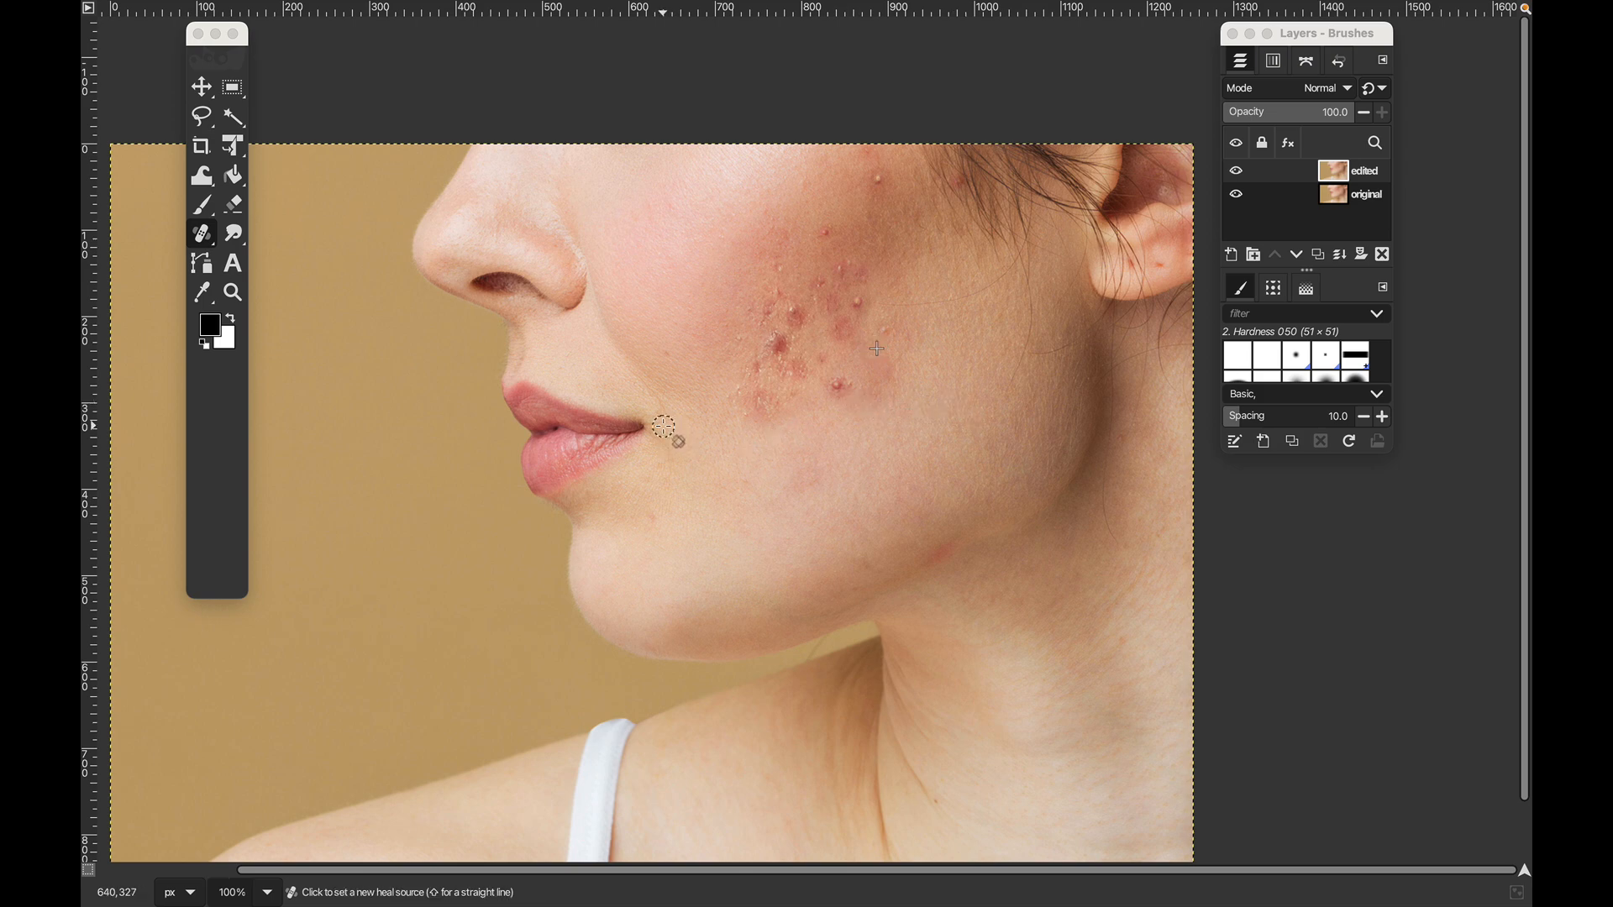
pyautogui.press('+')
pyautogui.press('+')
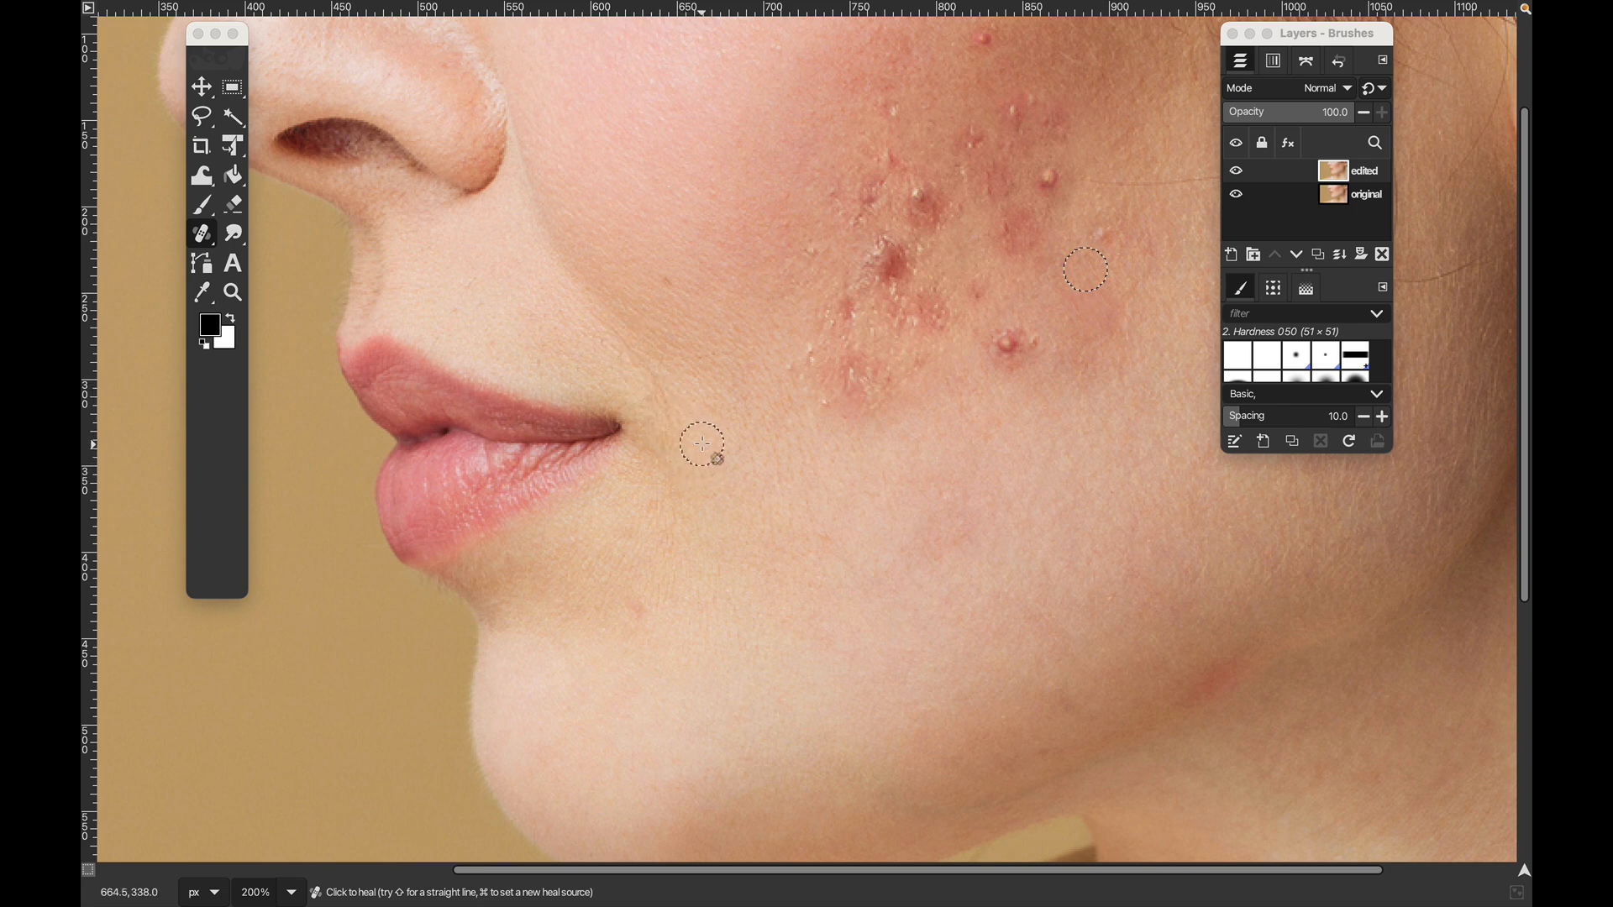
pyautogui.press('super')
pyautogui.press('super')
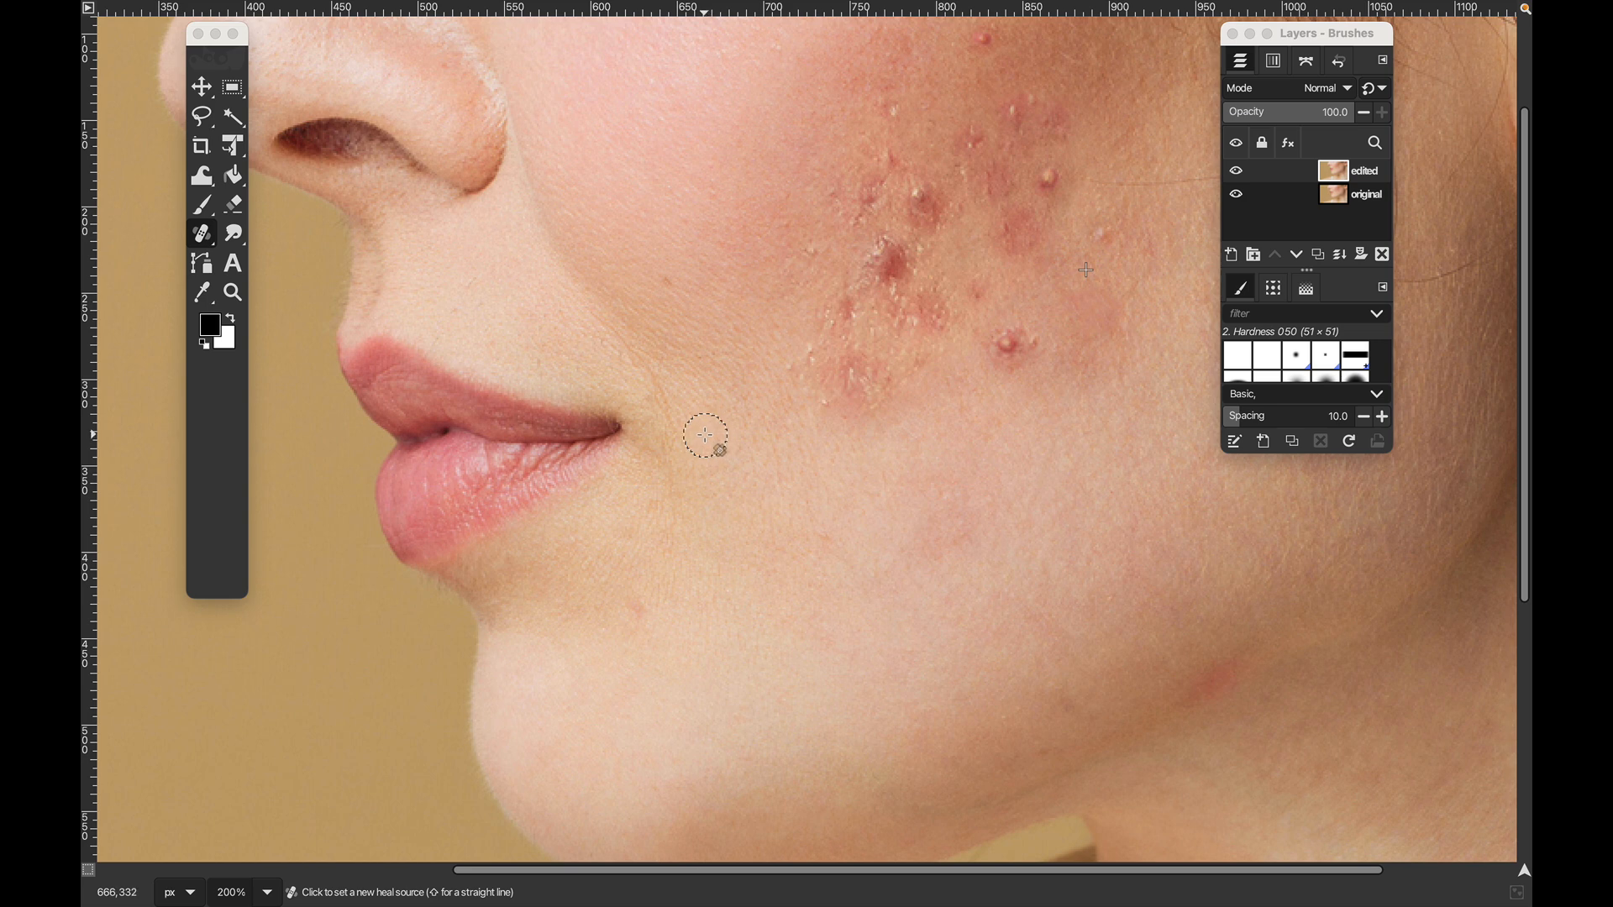
pyautogui.keyDown('super'); pyautogui.click(705, 435); pyautogui.keyUp('super')
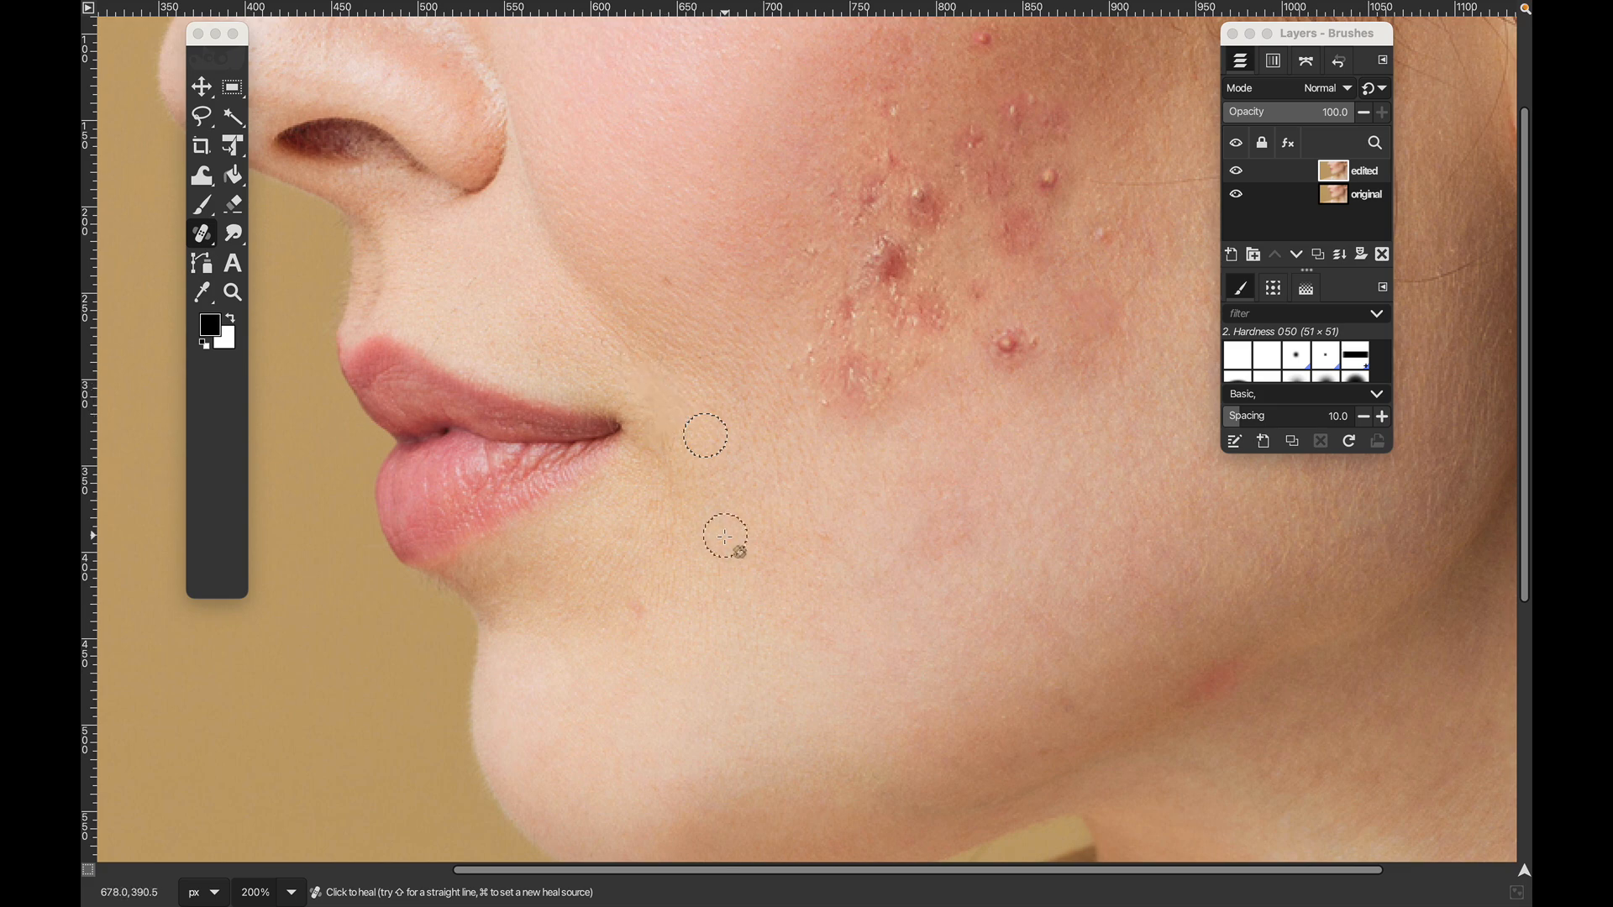
pyautogui.press('1')
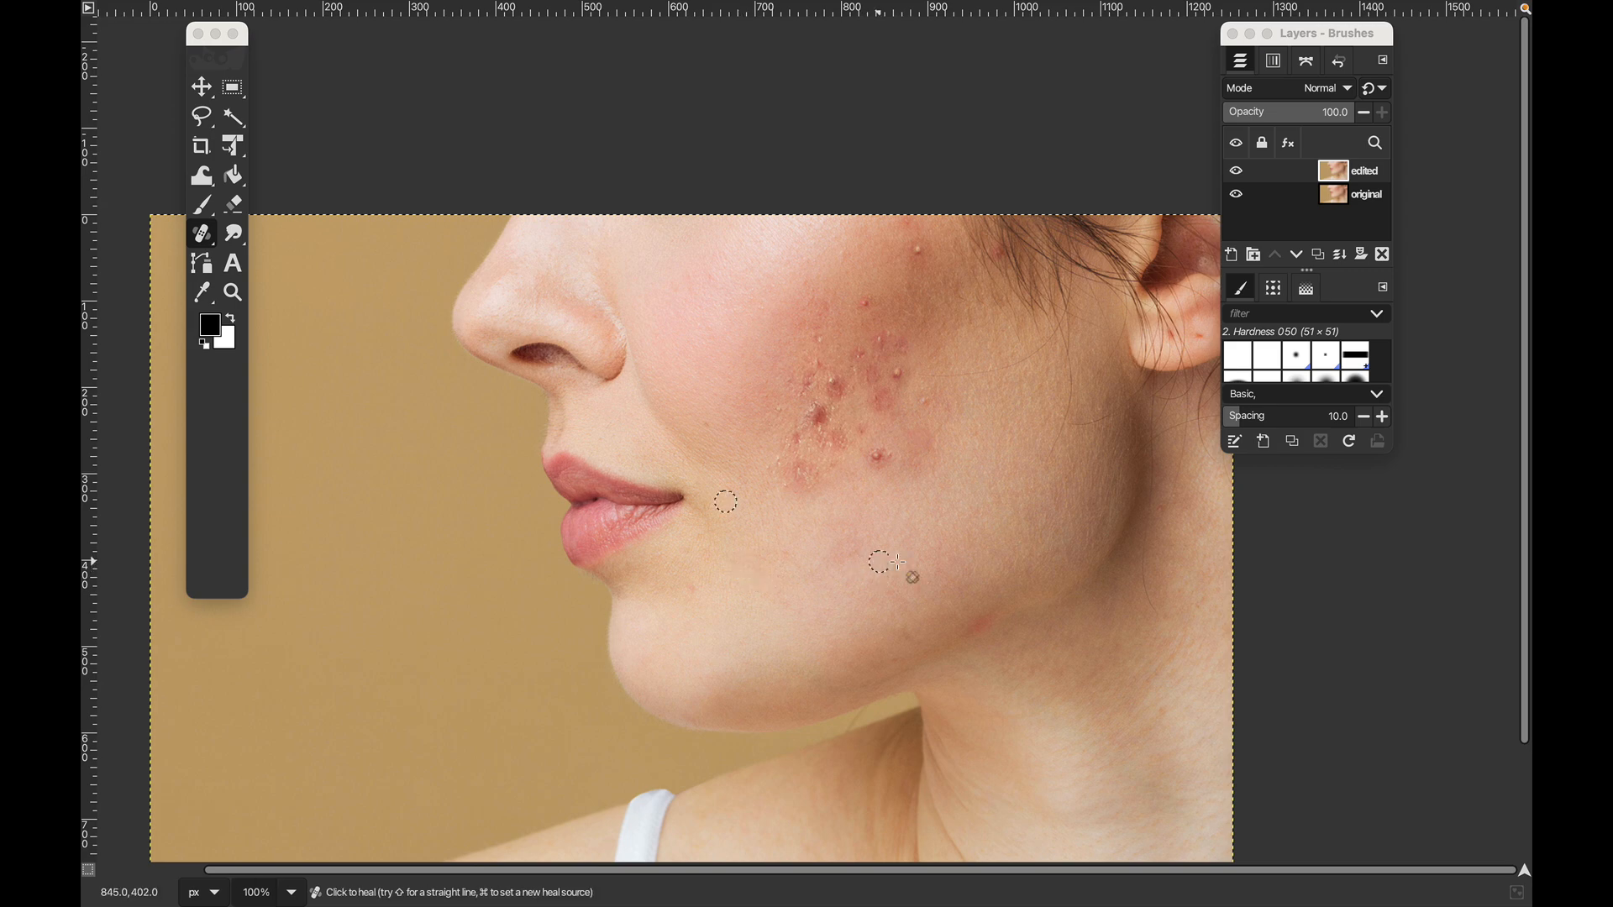
# Step: Set the brush size to 20 and heal the topmost pimple near the hairline and the whitehead at the cluster's ear-side edge from adjacent skin
pyautogui.scroll(2, 946, 264)
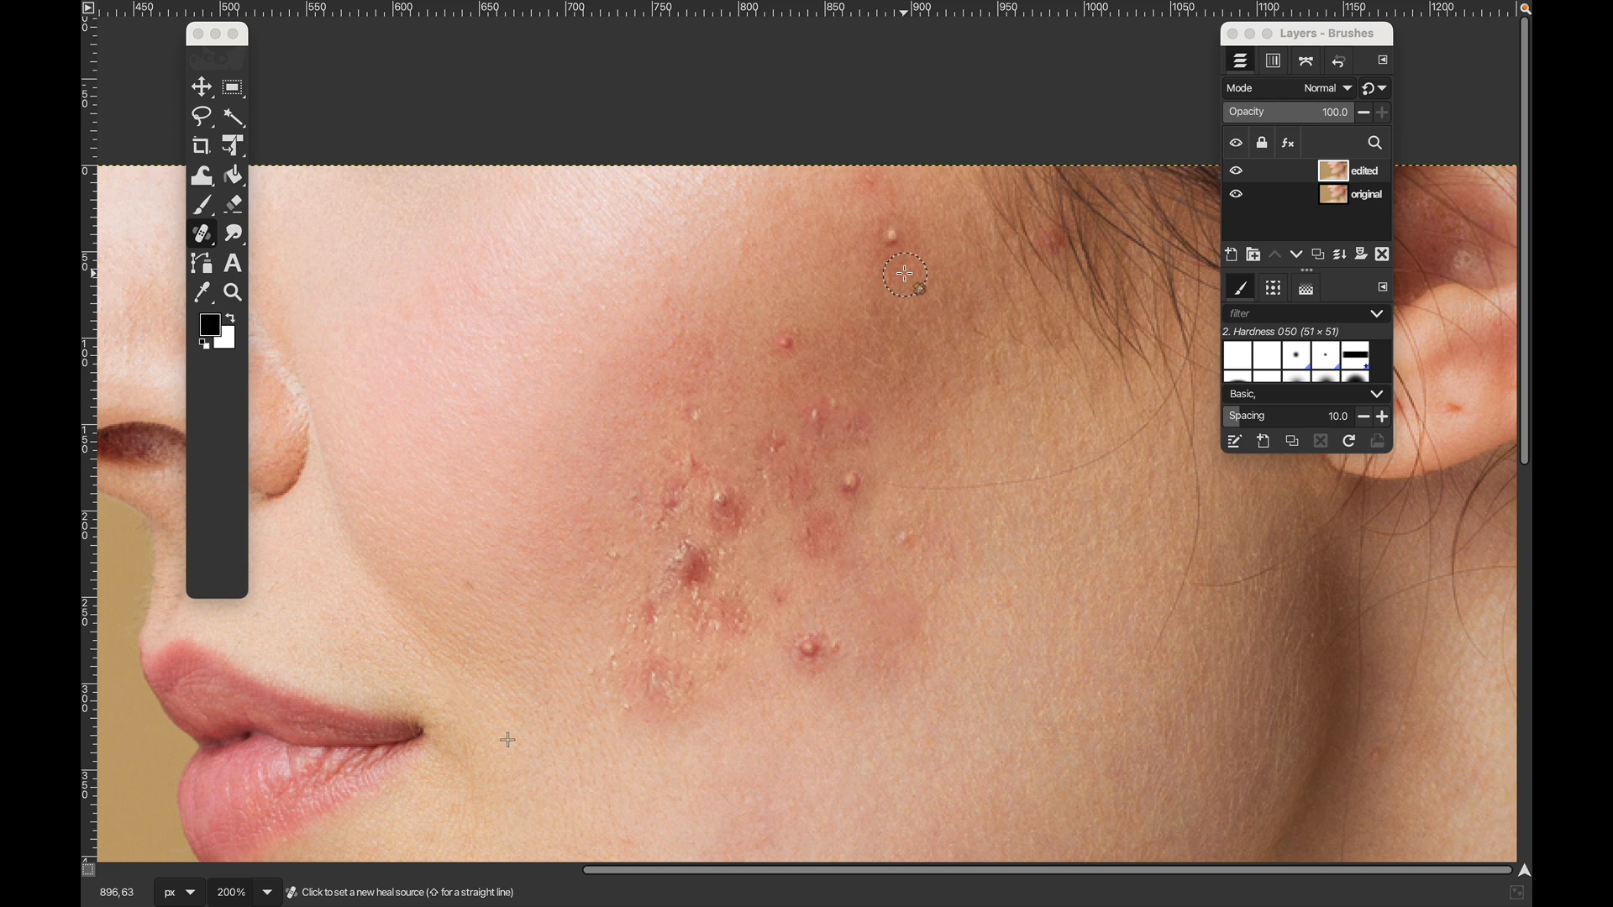
pyautogui.press('[')
pyautogui.press('[')
pyautogui.press('[')
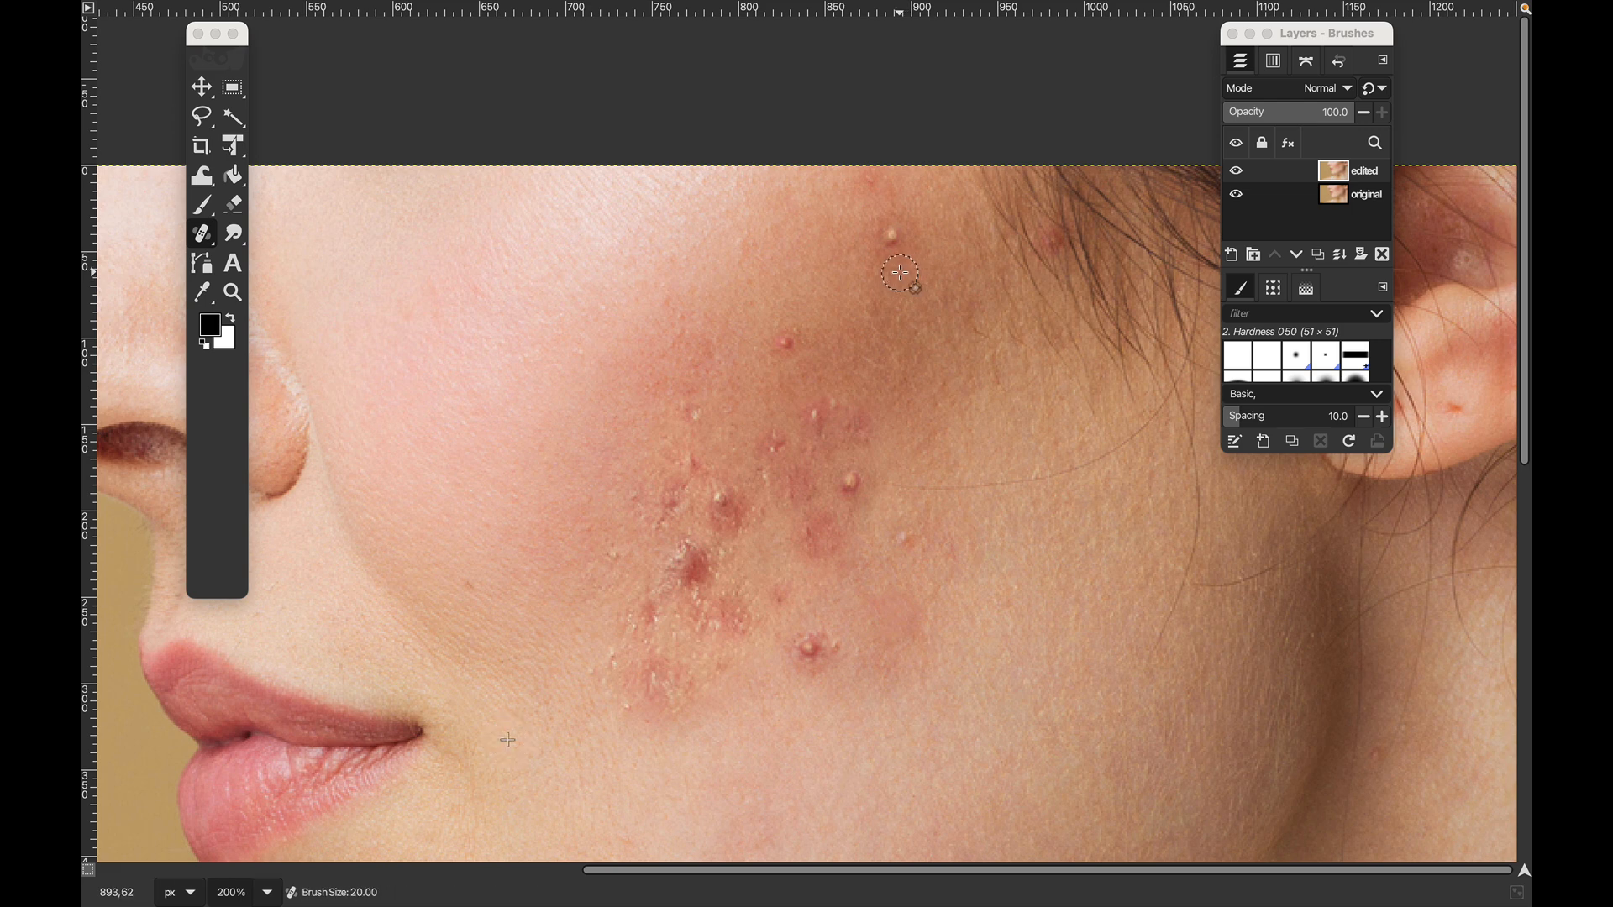
pyautogui.keyDown('ctrl'); pyautogui.click(899, 267); pyautogui.keyUp('ctrl')
pyautogui.keyDown('super'); pyautogui.click(864, 516); pyautogui.keyUp('super')
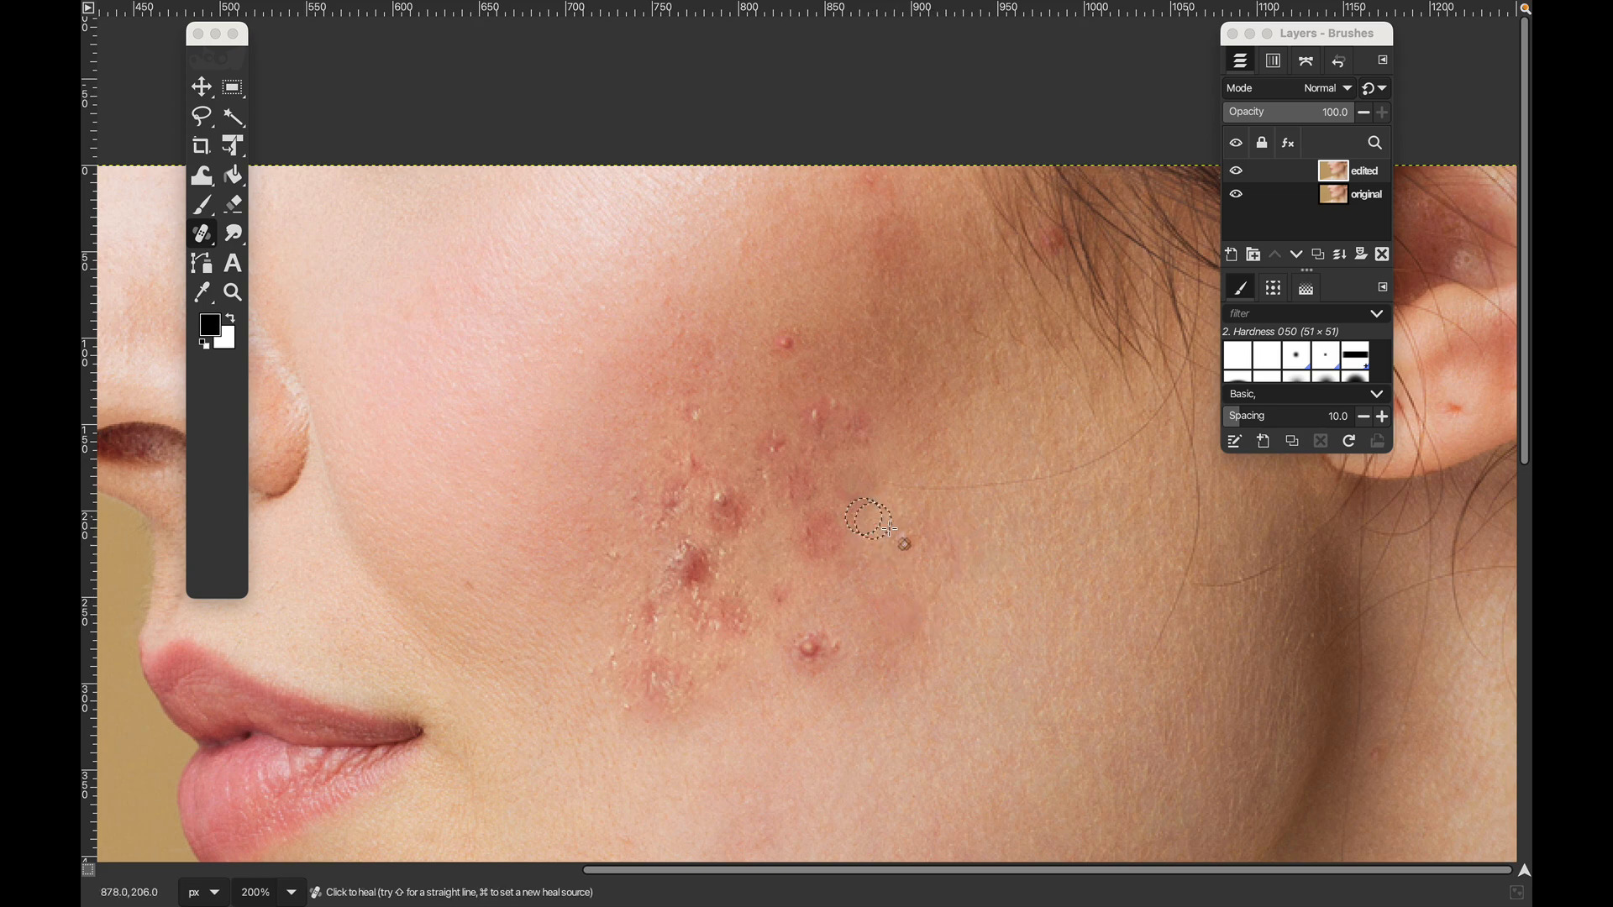
# Step: Heal the small red spot above the acne cluster and the darkest blemish within it, sampling skin beside each
pyautogui.scroll(-1, 865, 524)
pyautogui.scroll(1, 868, 521)
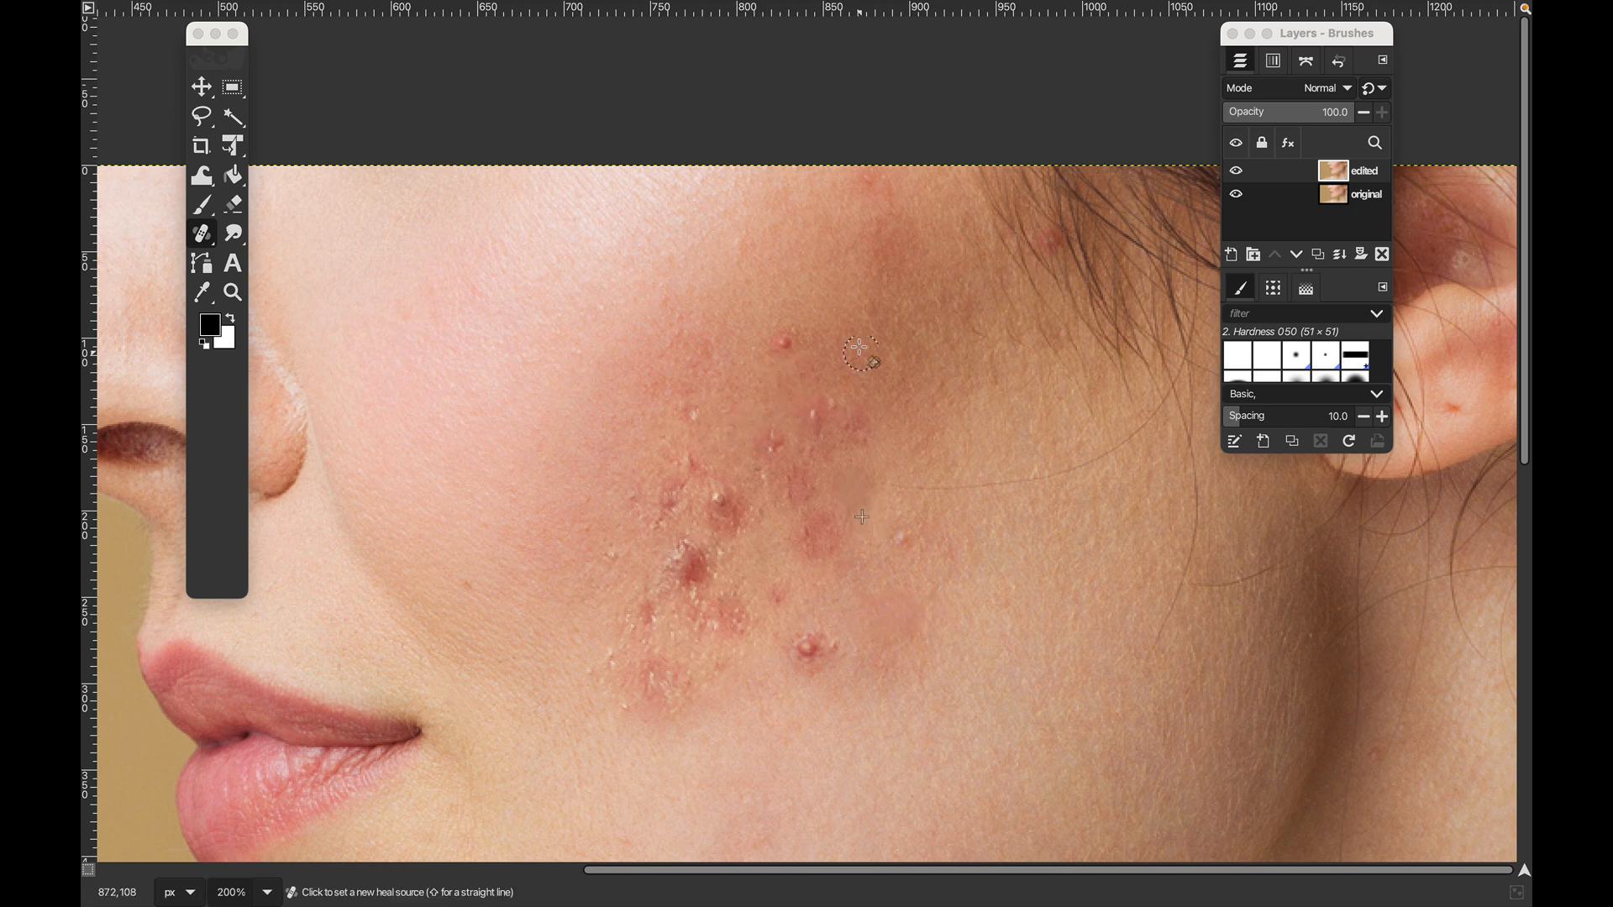
pyautogui.keyDown('super'); pyautogui.click(817, 349); pyautogui.keyUp('super')
pyautogui.keyDown('super'); pyautogui.click(735, 572); pyautogui.keyUp('super')
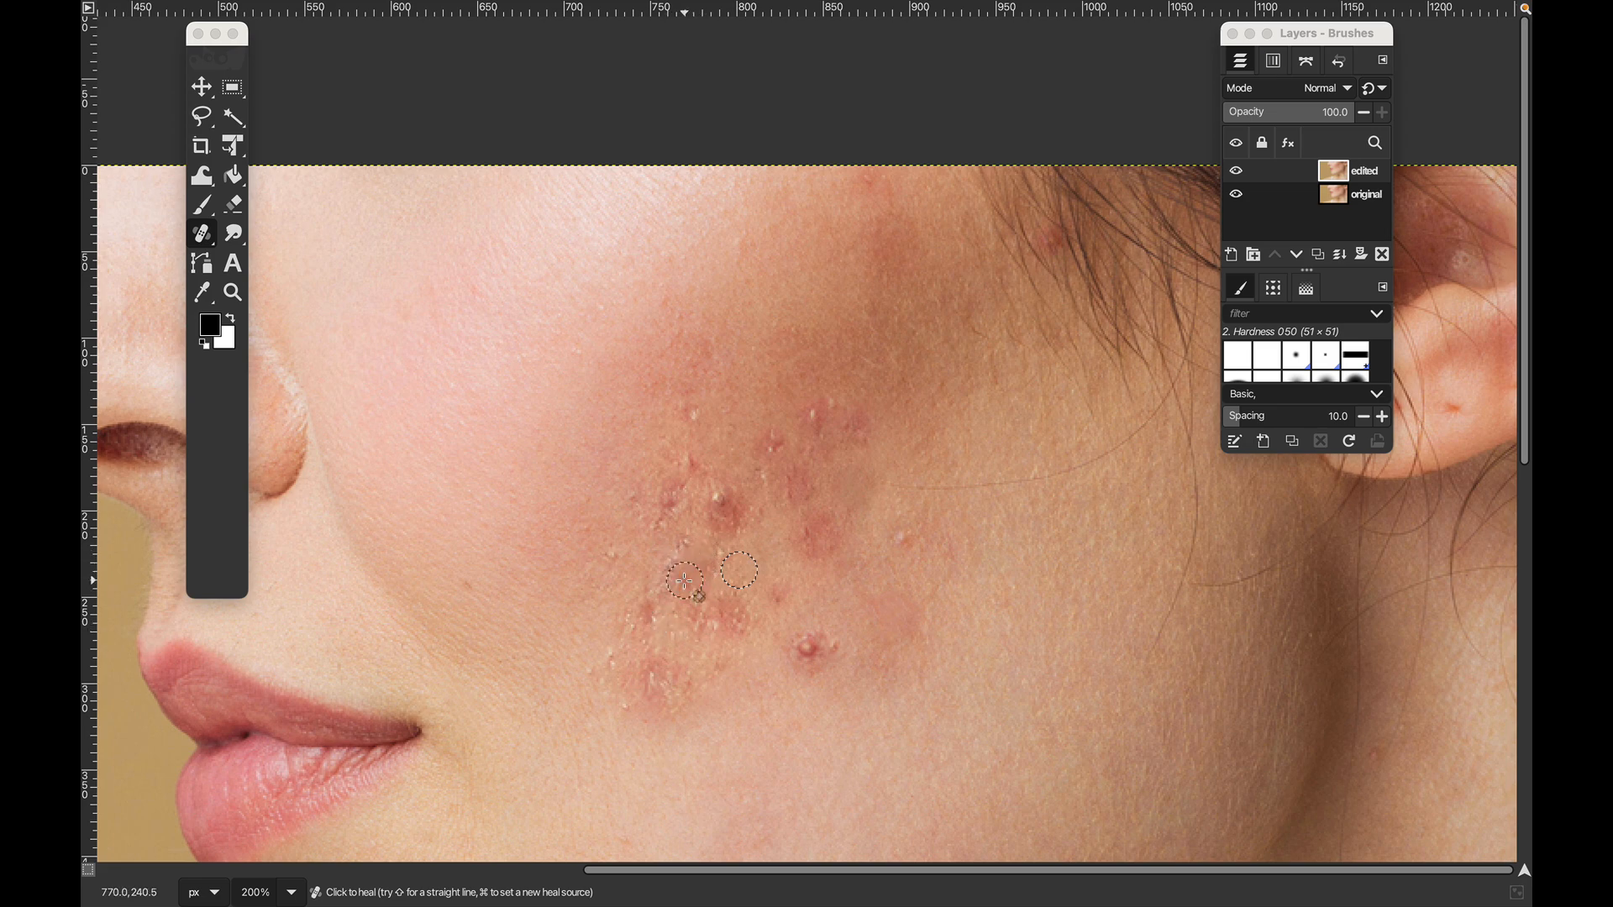
# Step: Toggle the visibility of the edited layer to compare the retouched skin with the original
pyautogui.press('-')
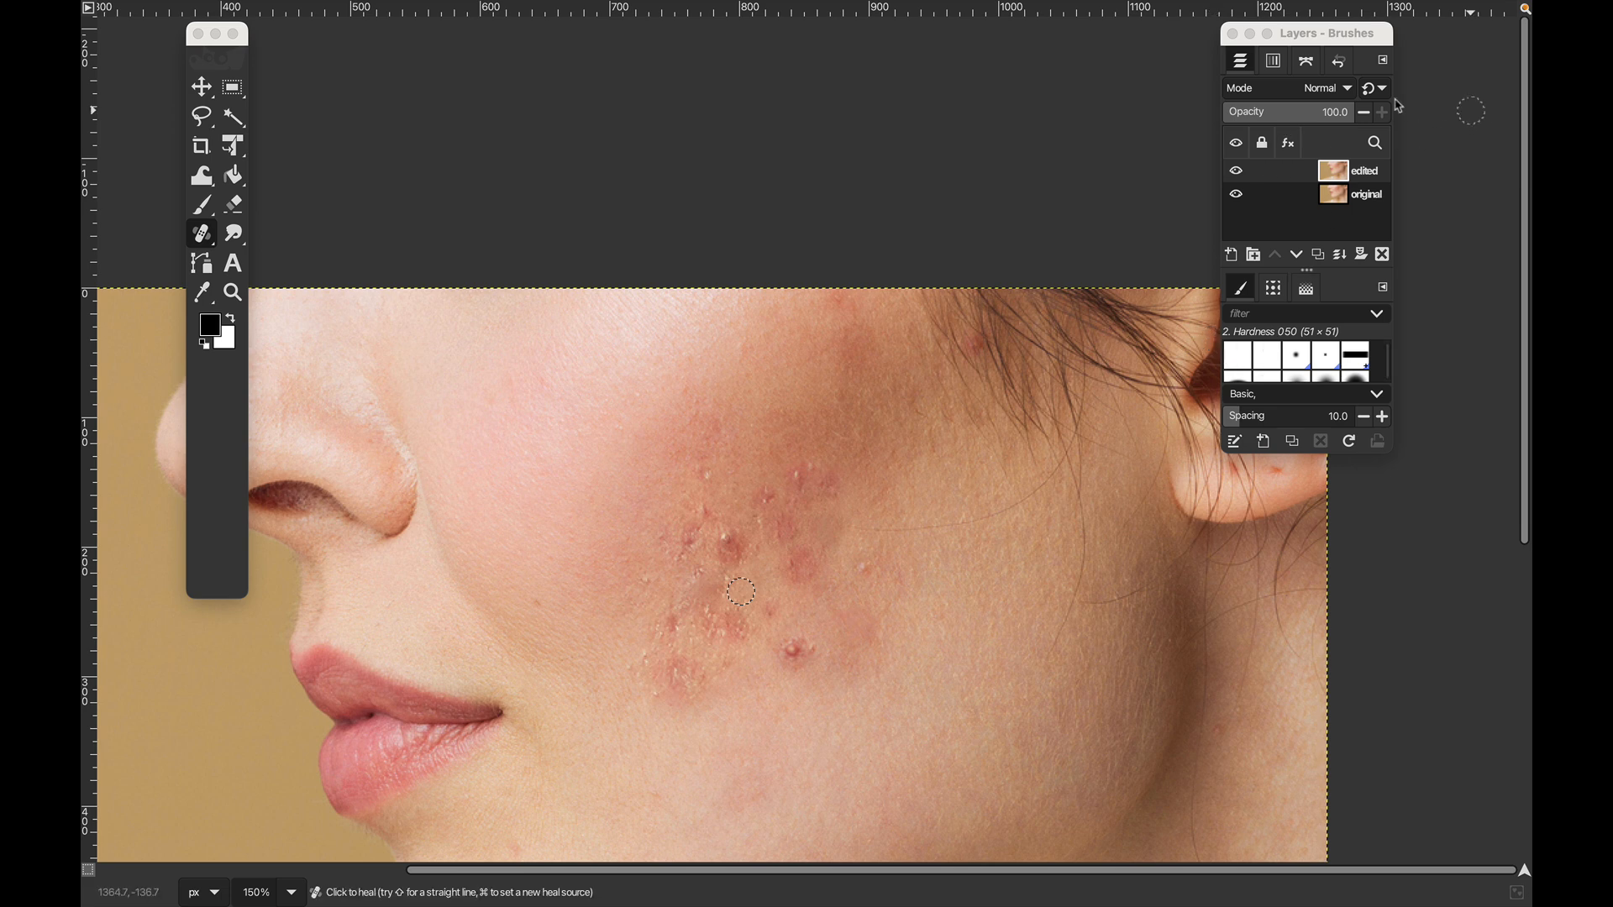
pyautogui.click(1238, 173)
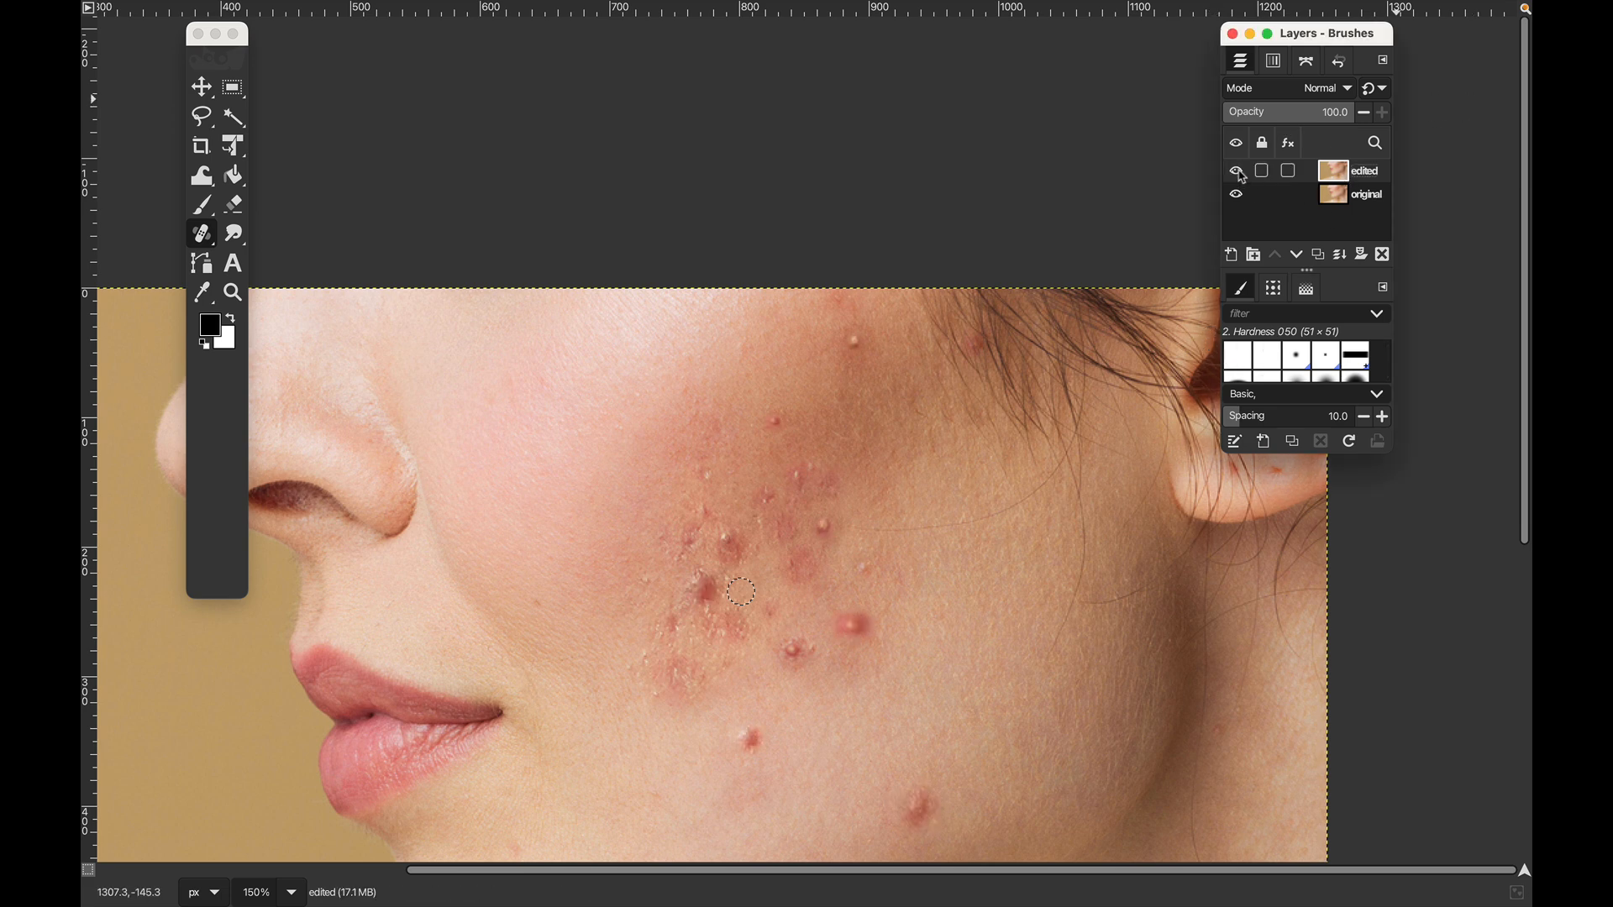
pyautogui.click(1240, 174)
pyautogui.click(1239, 173)
pyautogui.click(1240, 173)
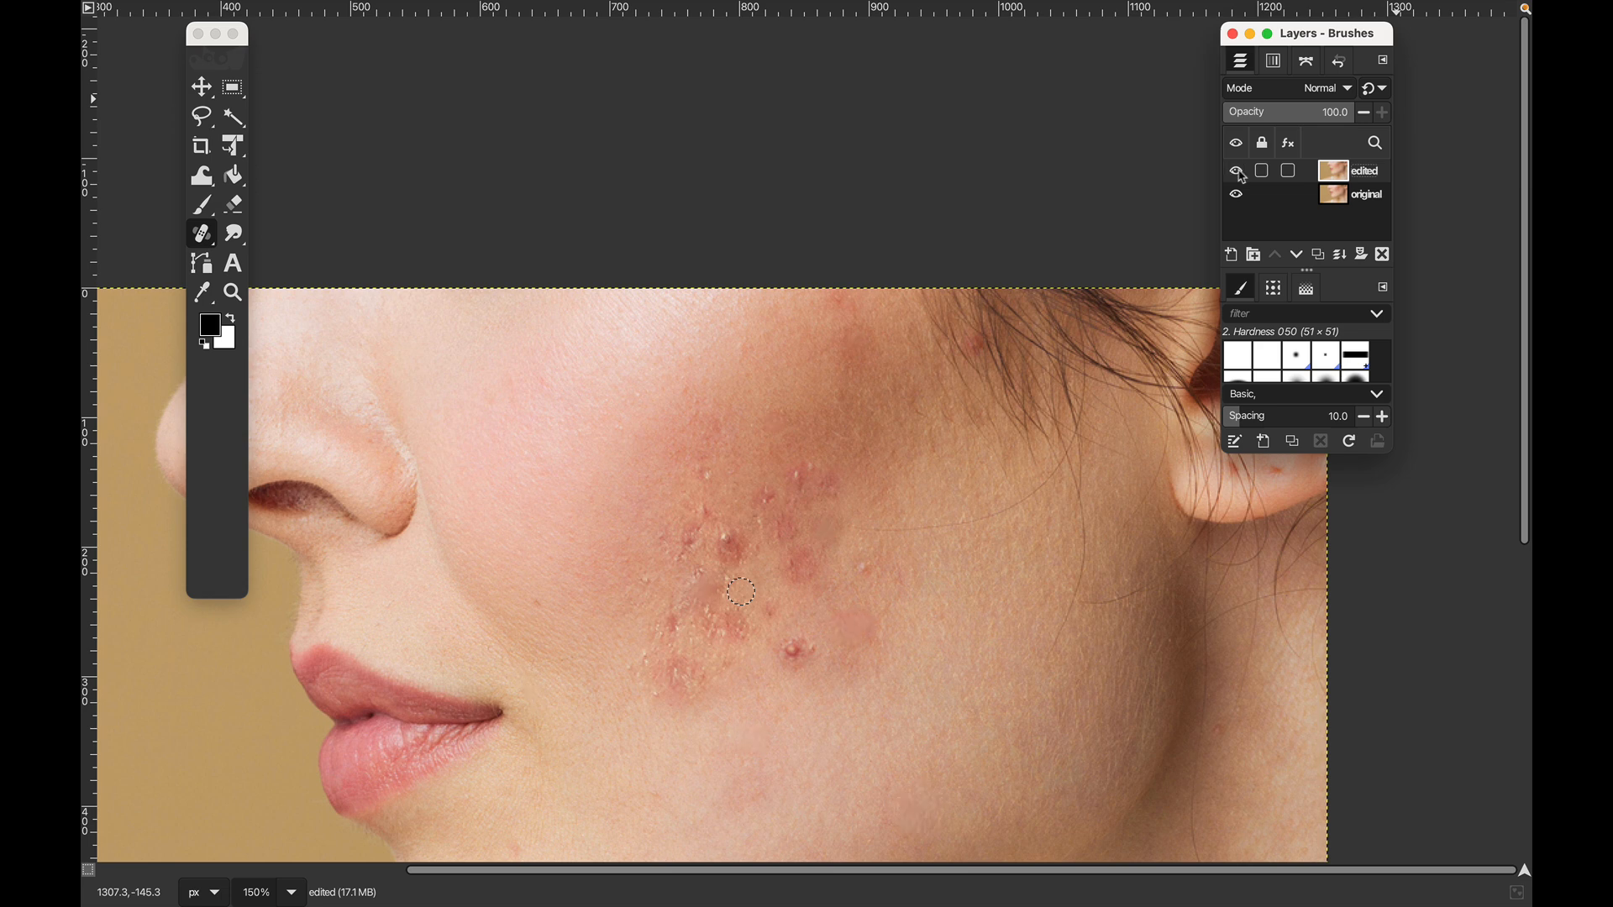
pyautogui.click(1240, 173)
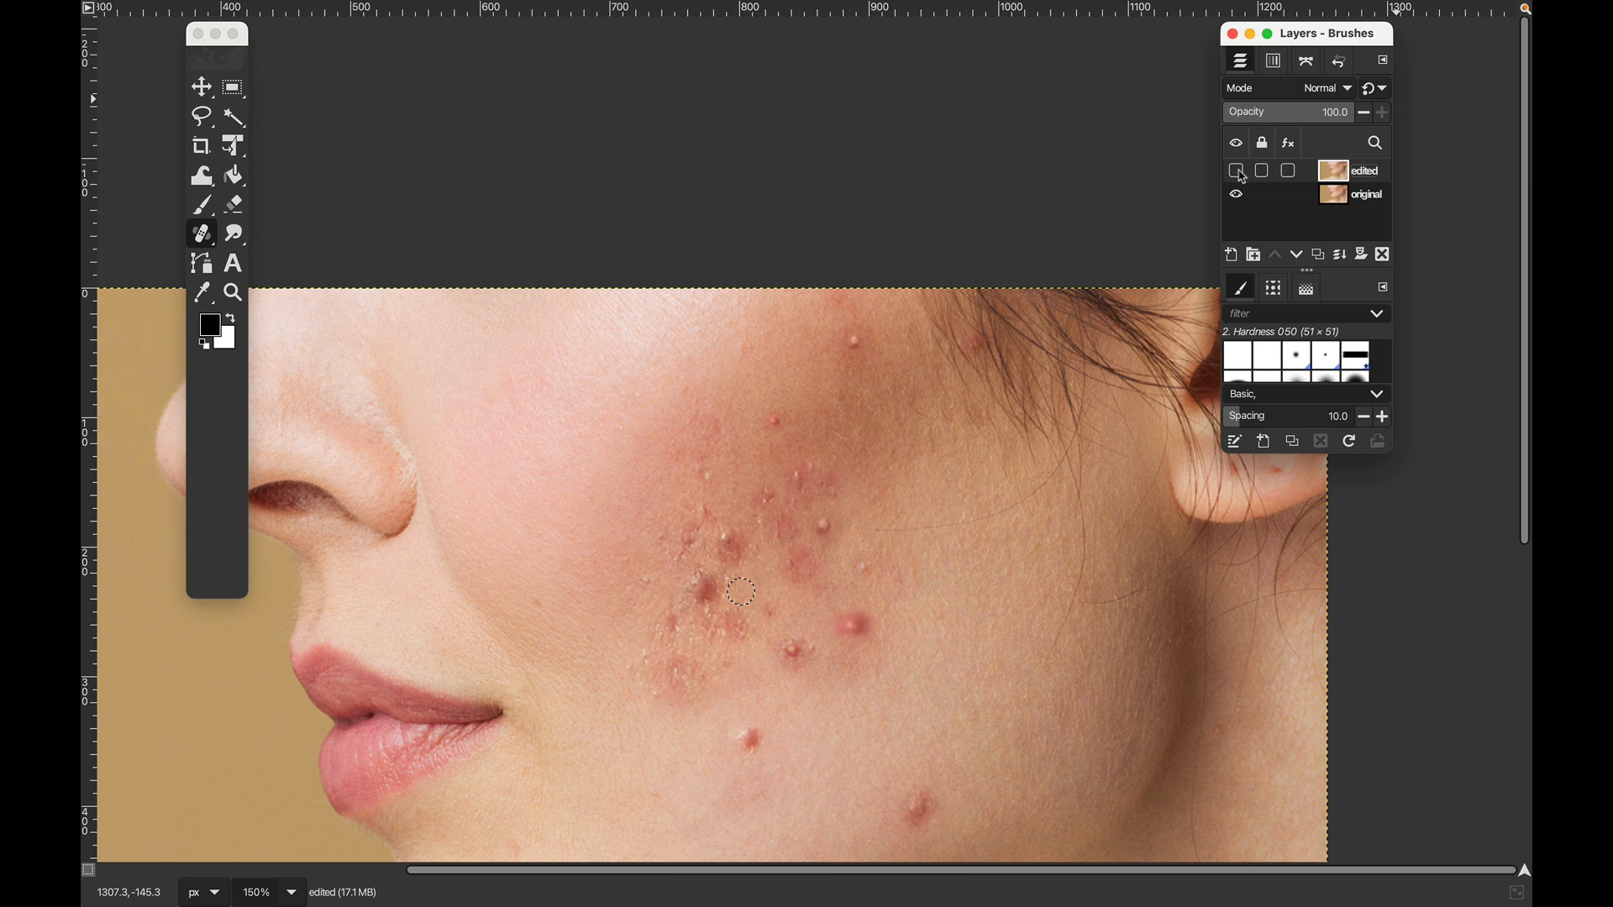
# Step: Hide and show the edited layer repeatedly to examine the healed pimples on the cheek and jaw against the original
pyautogui.click(1239, 173)
pyautogui.click(1240, 174)
pyautogui.click(1240, 173)
pyautogui.click(1239, 173)
pyautogui.click(1240, 173)
pyautogui.click(1239, 173)
pyautogui.click(1240, 173)
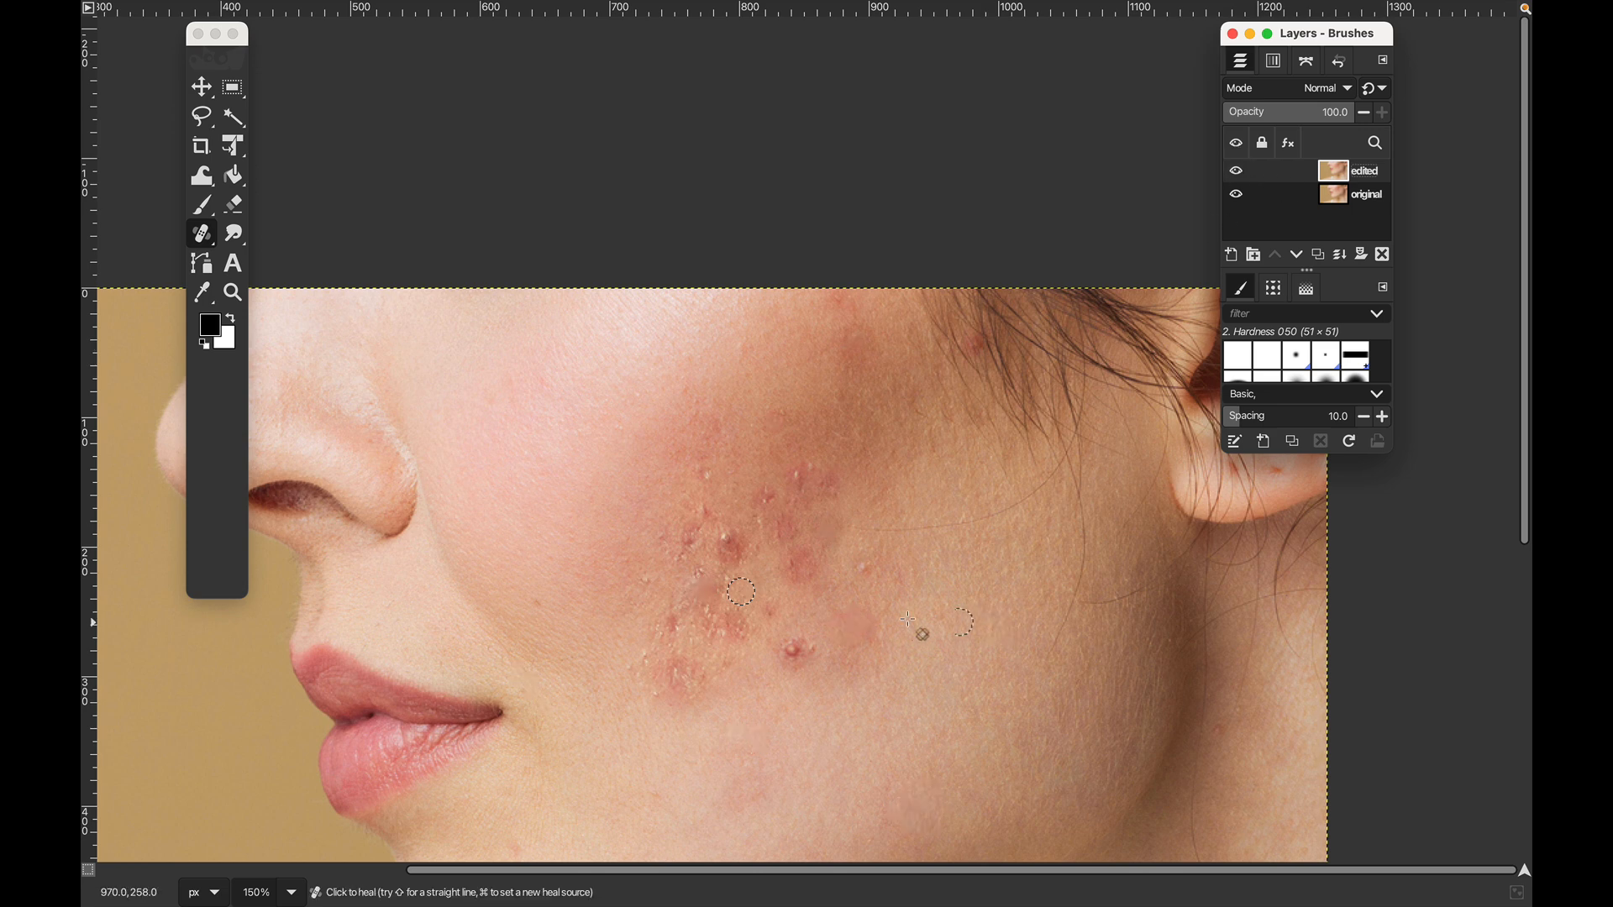
pyautogui.click(1238, 173)
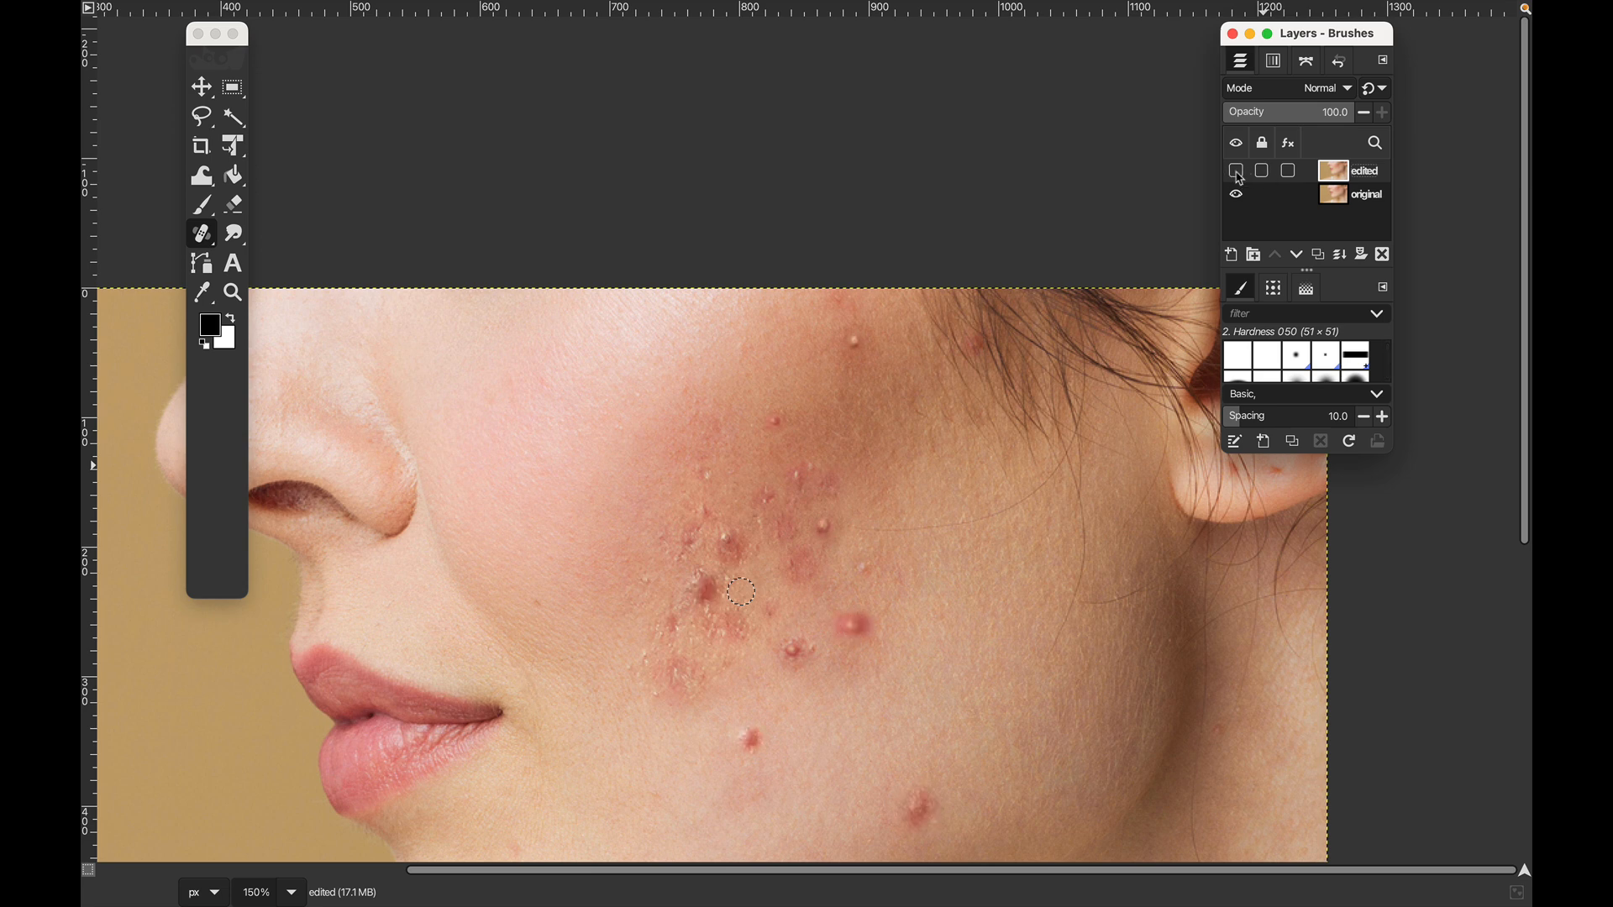
pyautogui.click(1238, 172)
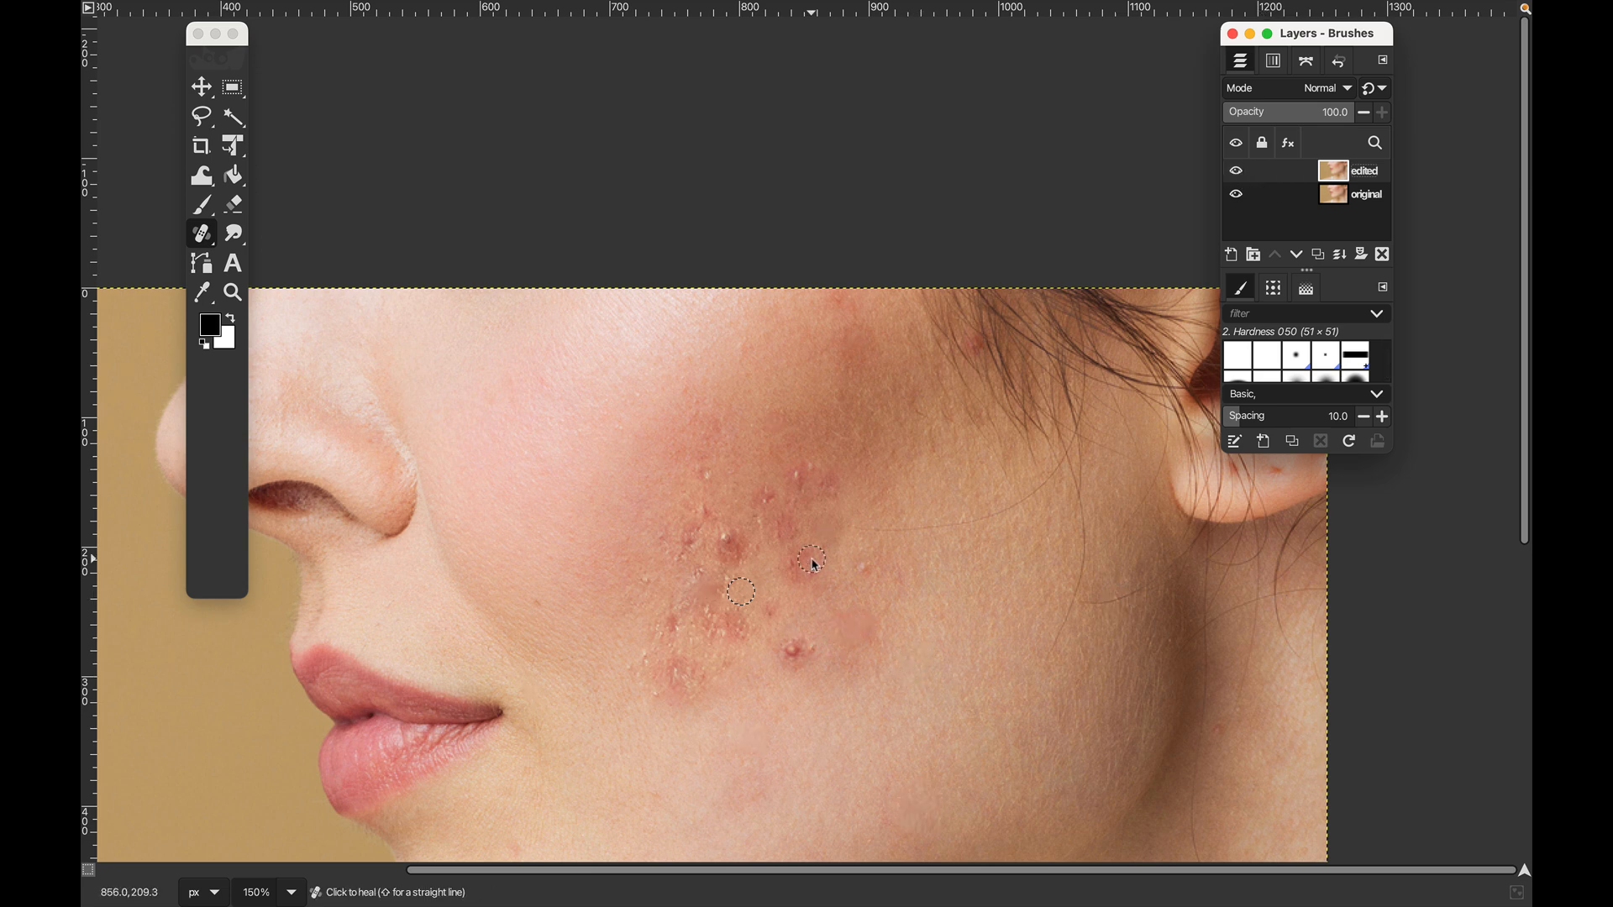
# Step: Heal the whitehead and its red spot in the middle of the acne cluster, and set a new heal source on skin just beside it
pyautogui.scroll(2, 773, 550)
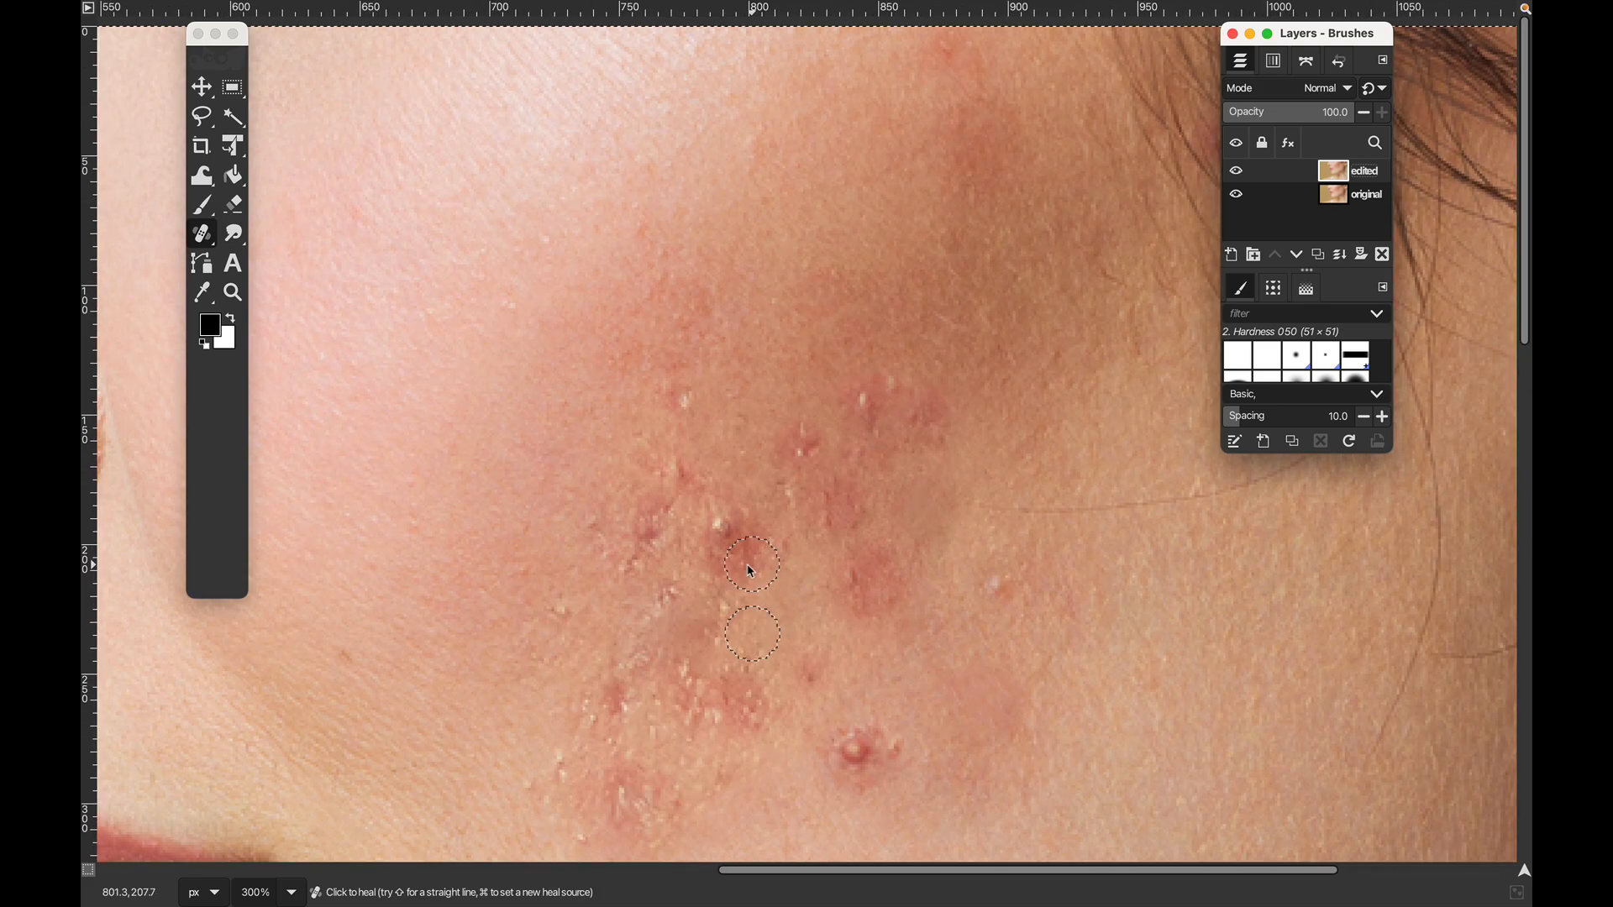
pyautogui.click(726, 561)
pyautogui.click(724, 532)
pyautogui.click(722, 531)
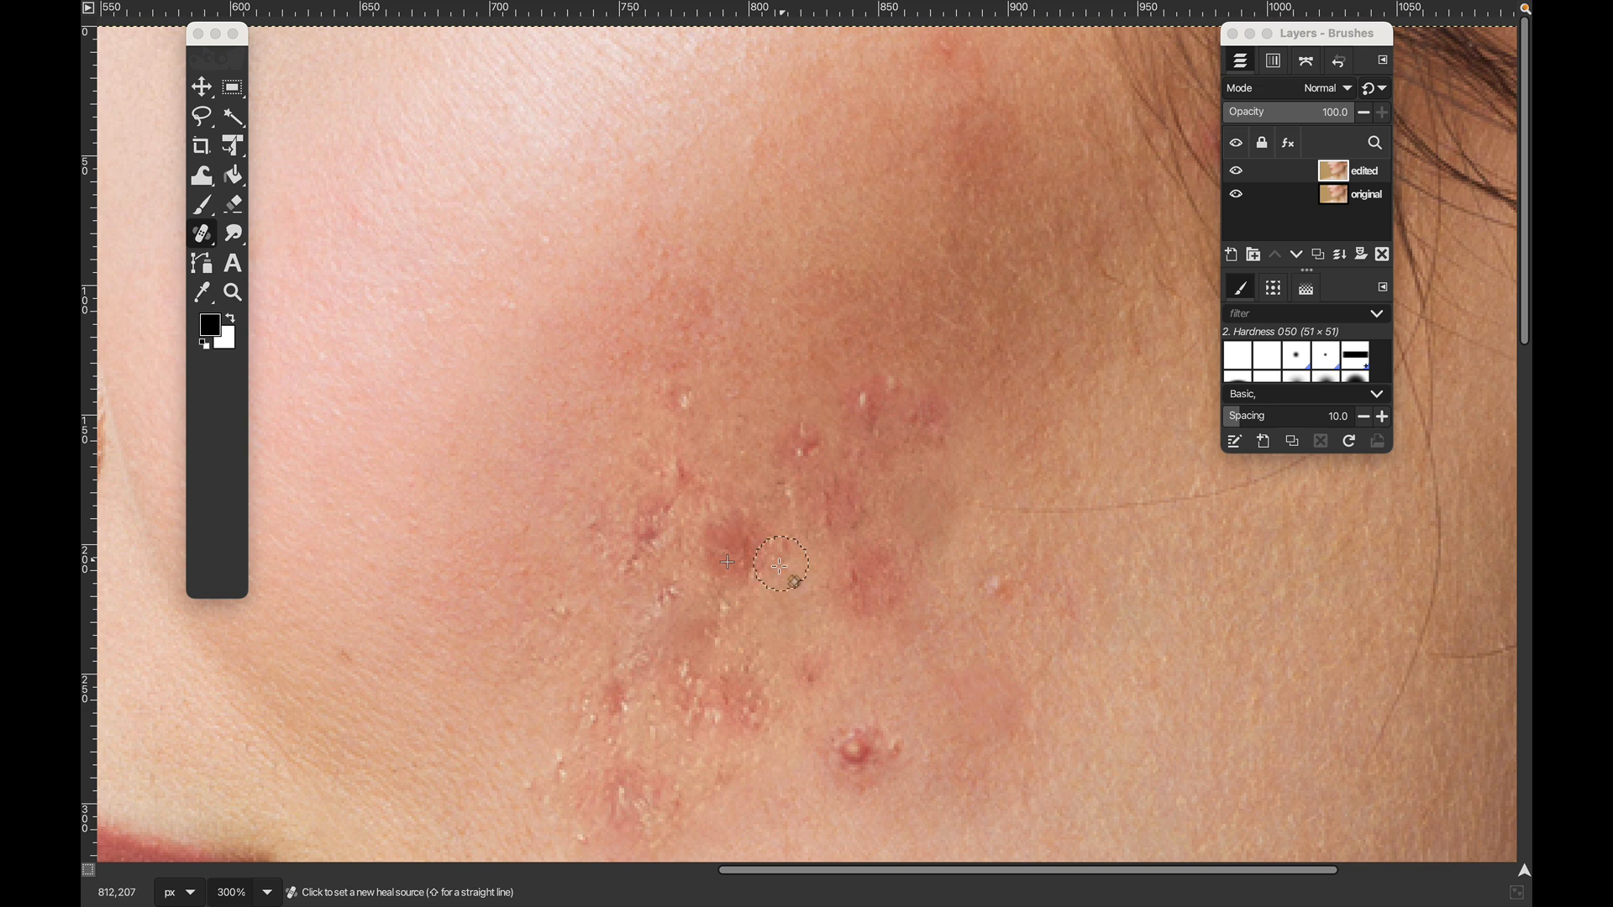
pyautogui.keyDown('super'); pyautogui.click(784, 592); pyautogui.keyUp('super')
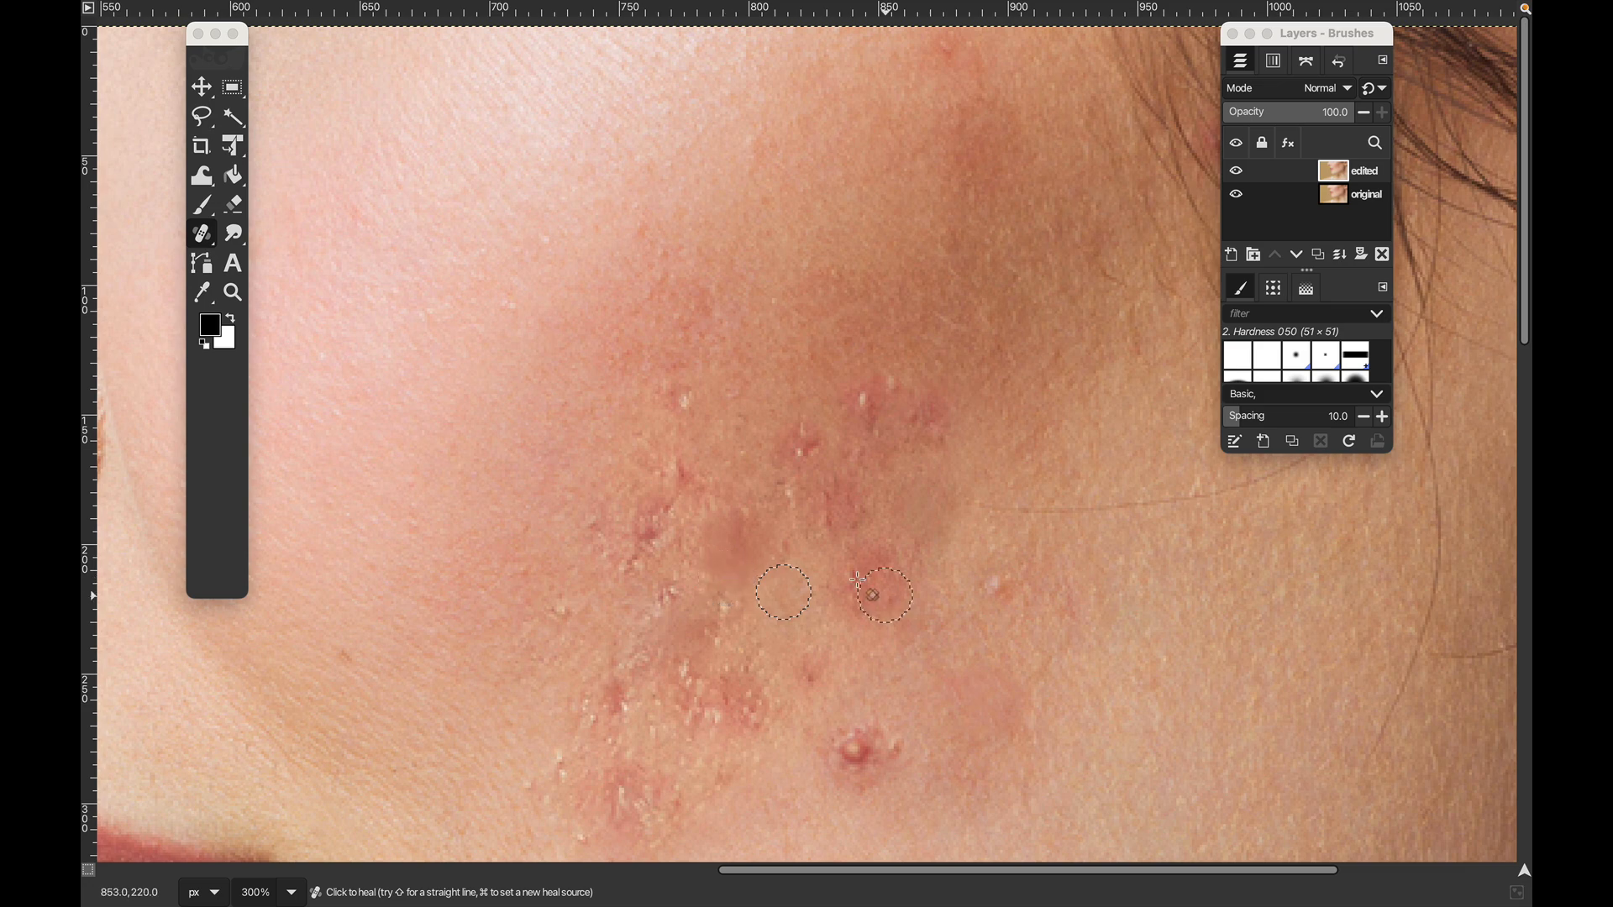
# Step: Compare the healed spot in the middle of the cluster with the original by switching the edited layer off and on
pyautogui.scroll(-2, 788, 522)
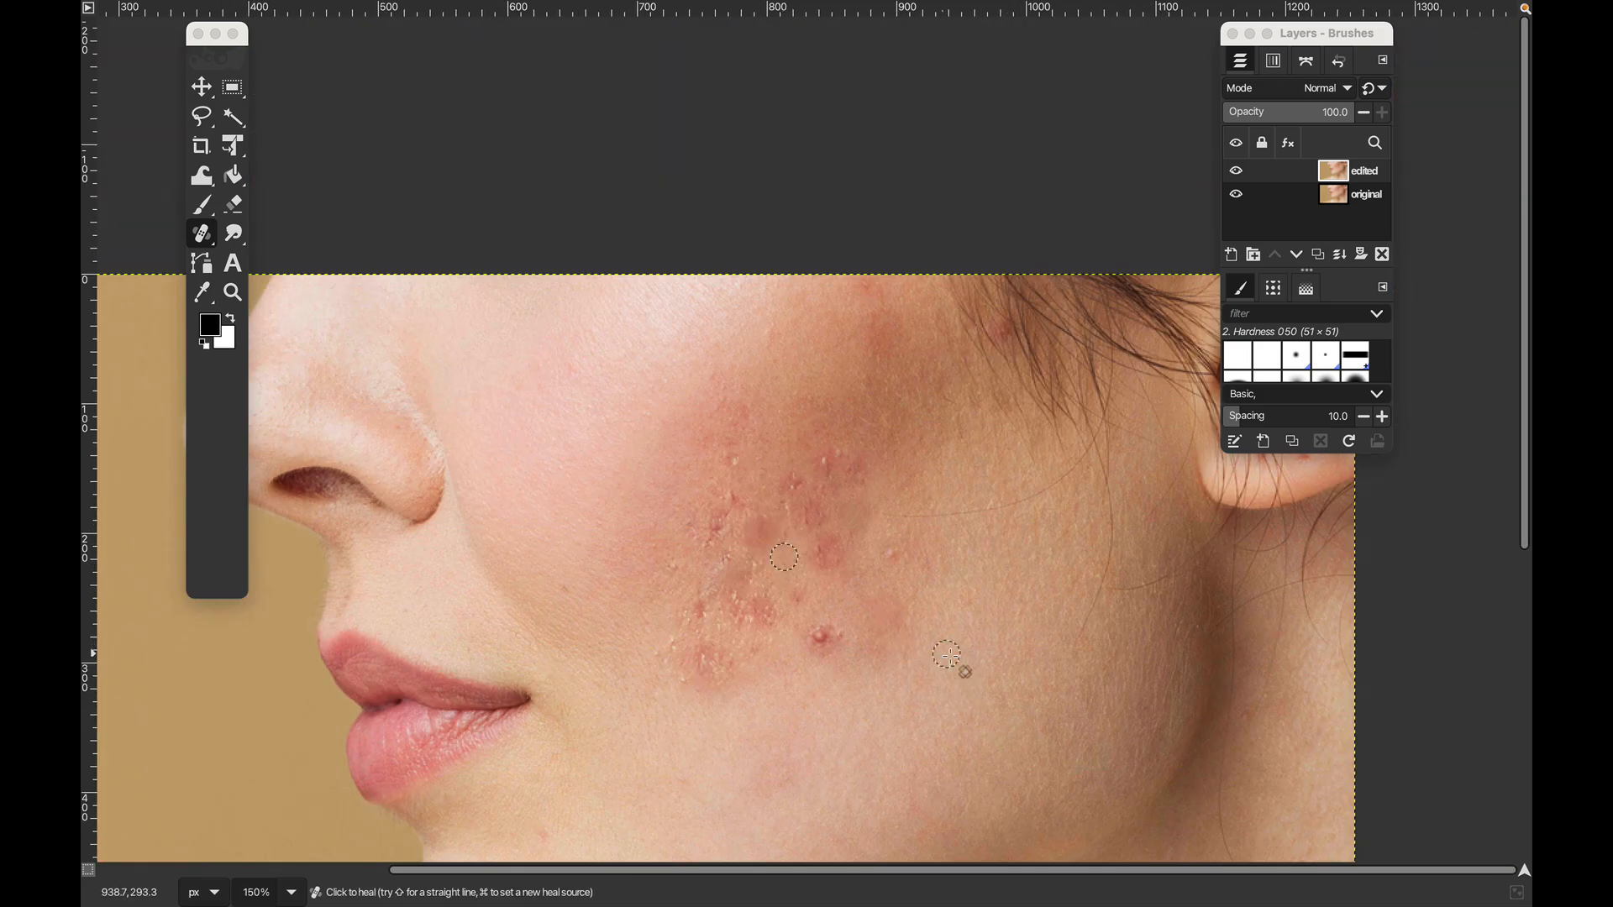
pyautogui.click(1236, 172)
pyautogui.click(1236, 172)
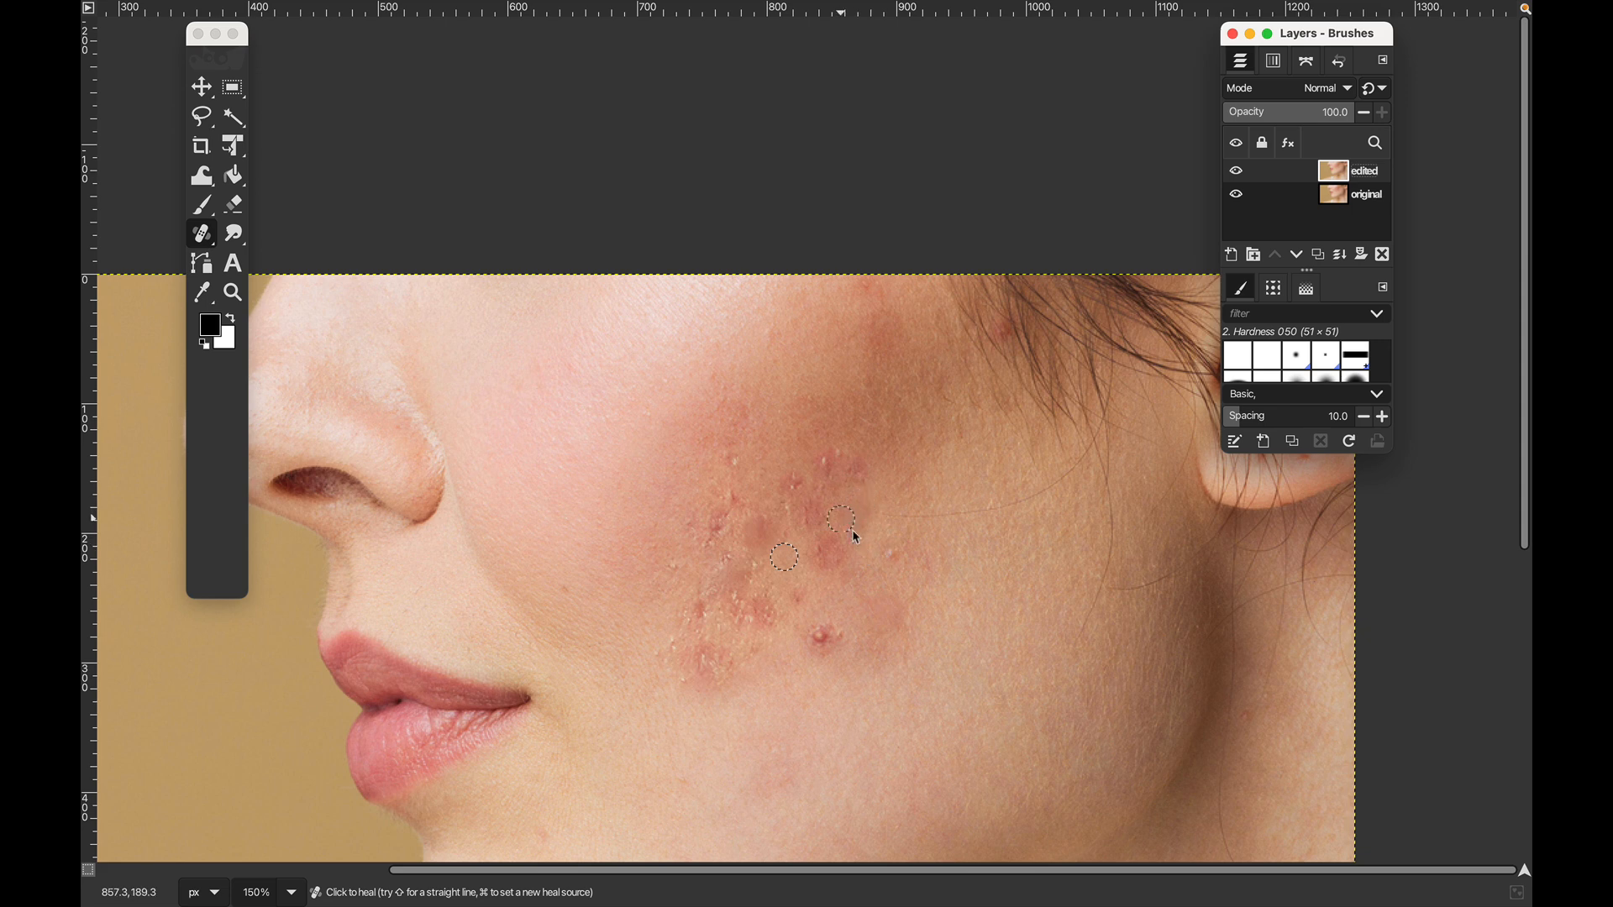
pyautogui.moveTo(851, 524); pyautogui.dragTo(875, 555)
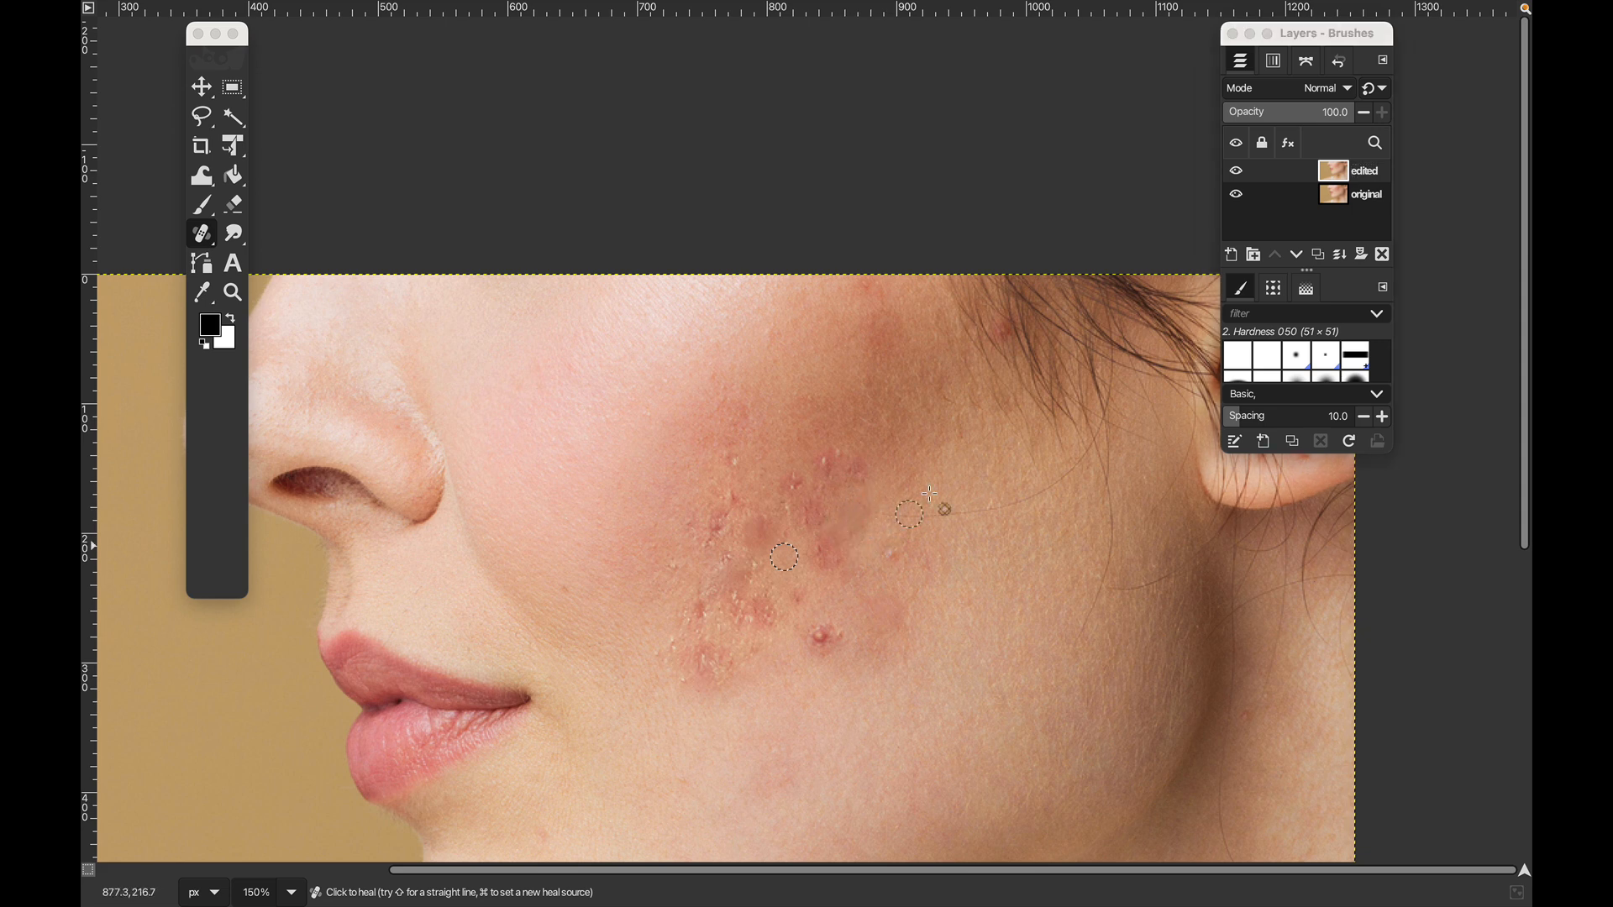
pyautogui.click(1237, 172)
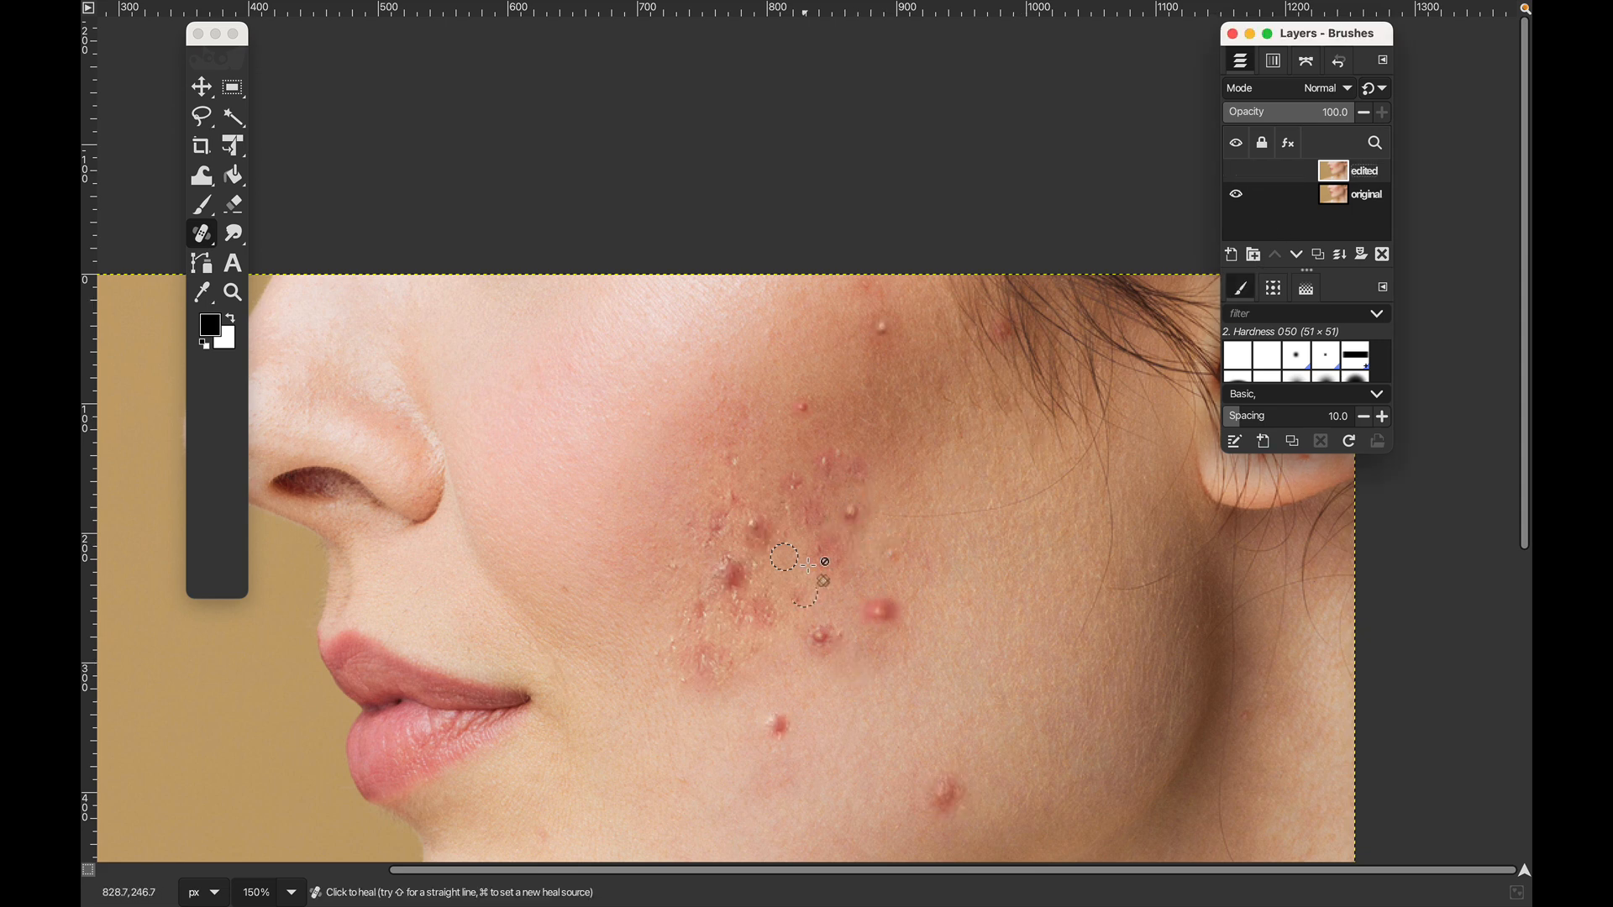
pyautogui.click(1237, 172)
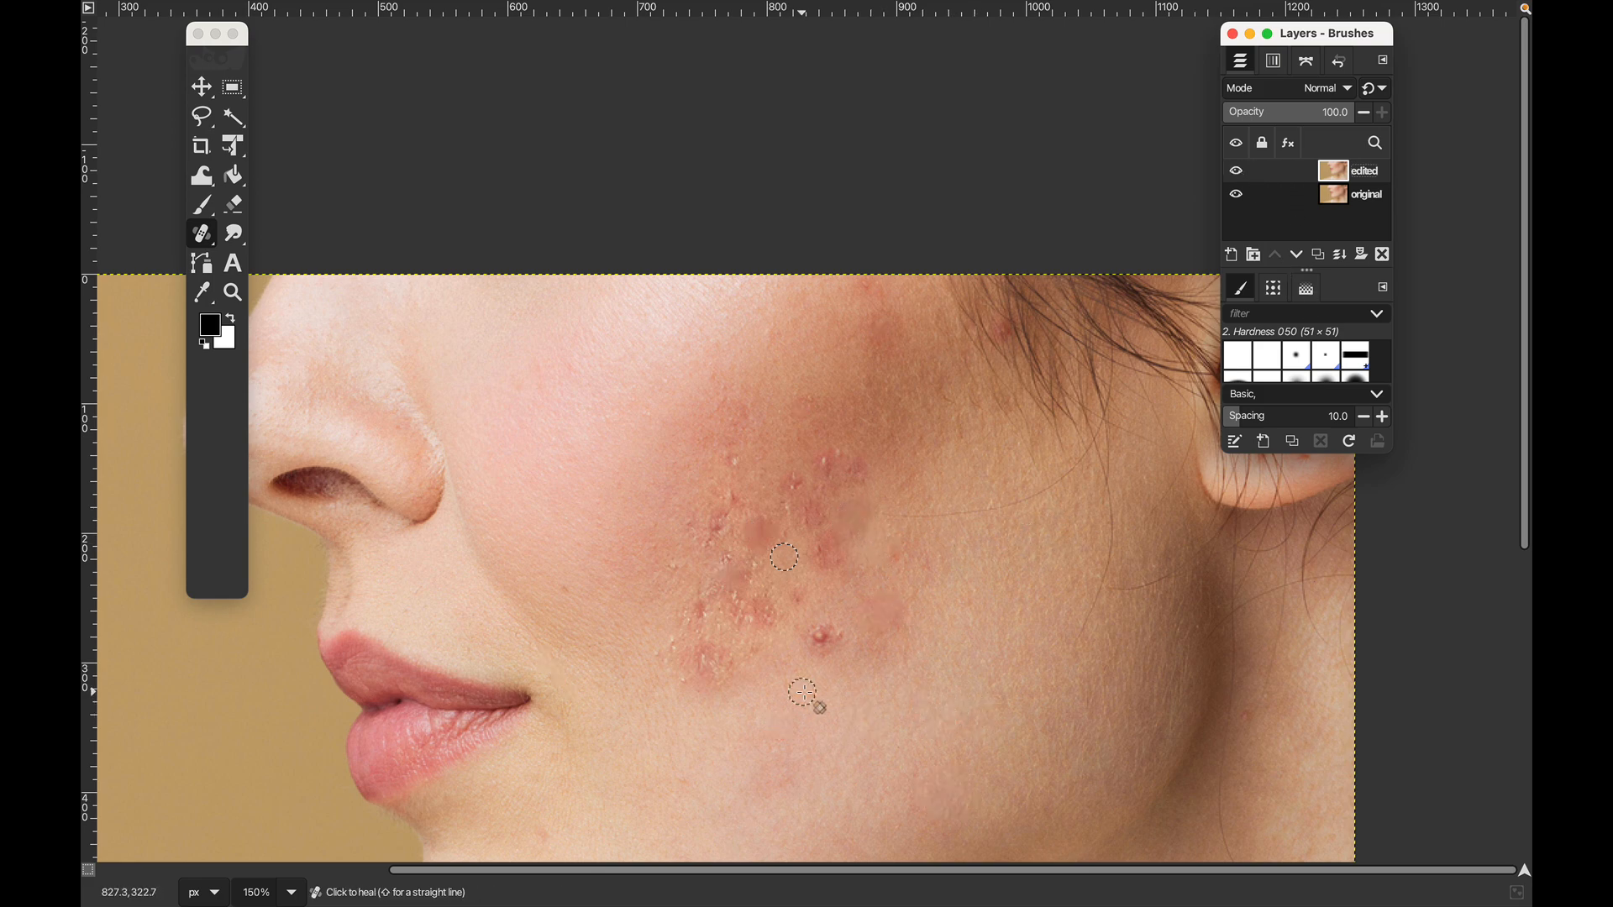
# Step: Heal the dark red pimple at the cluster's lower edge on the jaw side, resampling from the skin just below it
pyautogui.scroll(2, 840, 677)
pyautogui.keyDown('super'); pyautogui.click(950, 543); pyautogui.keyUp('super')
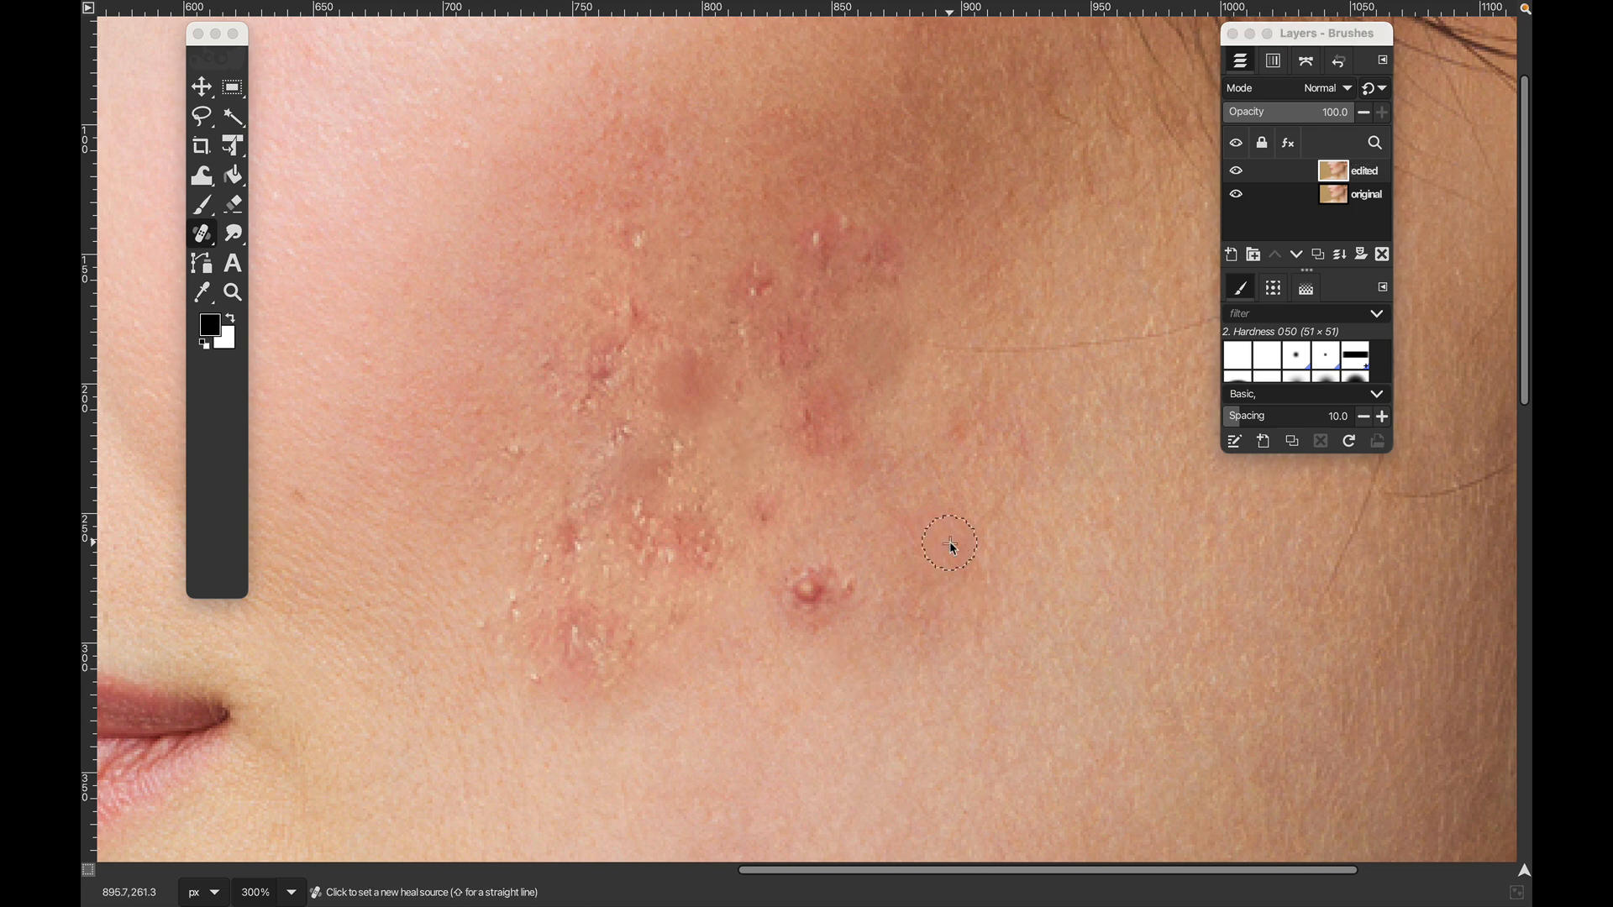
pyautogui.click(811, 587)
pyautogui.press('super+z')
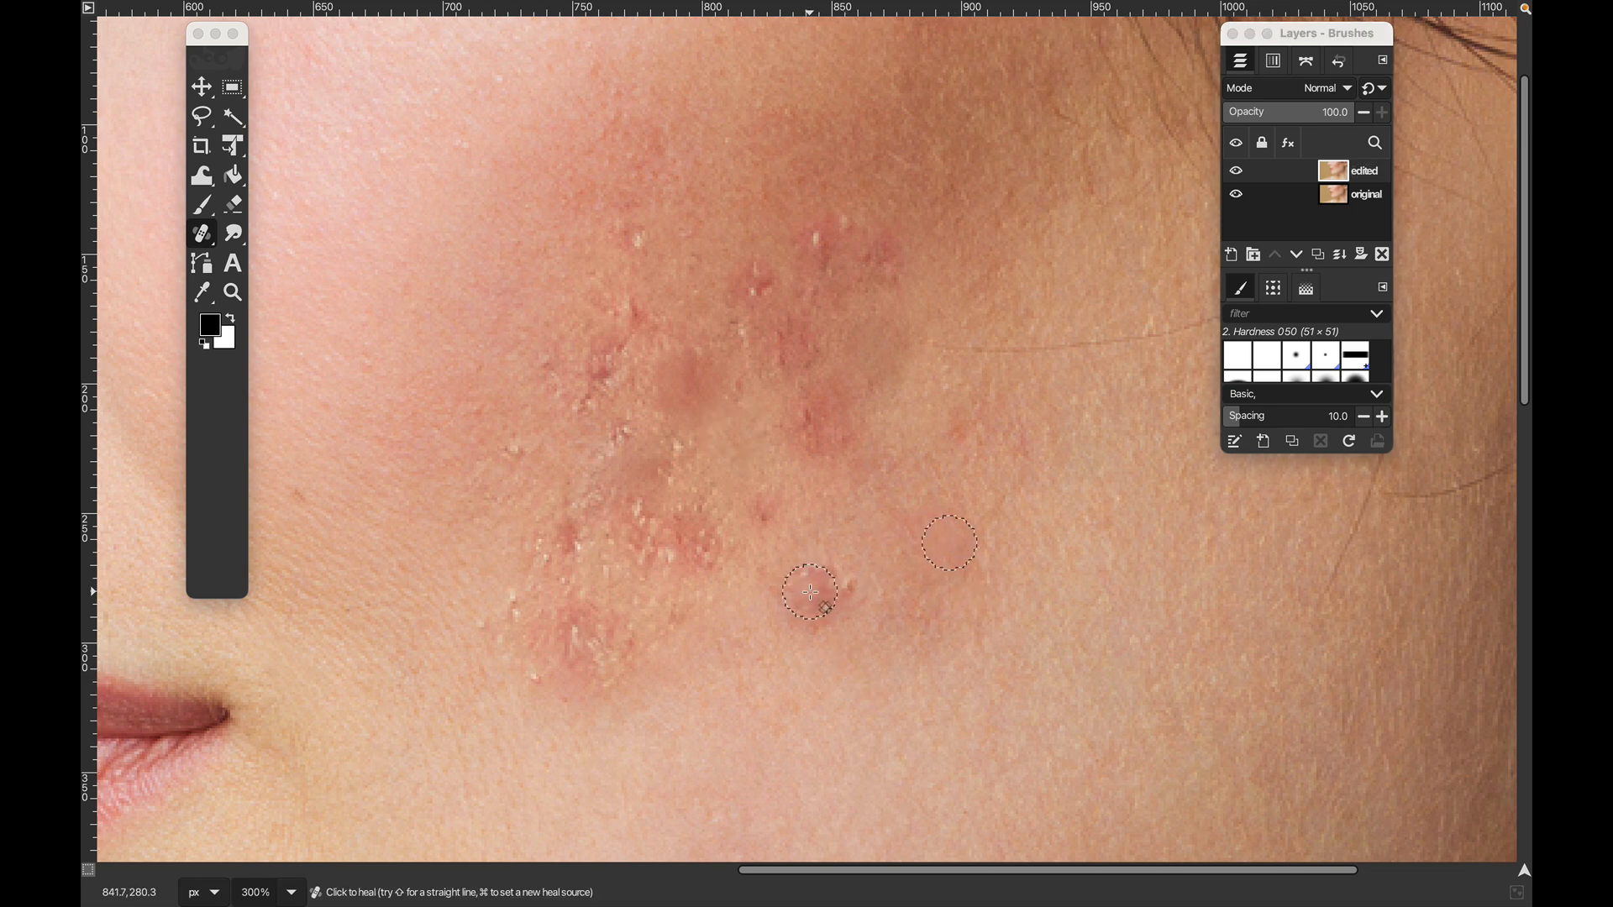
pyautogui.keyDown('super'); pyautogui.click(827, 660); pyautogui.keyUp('super')
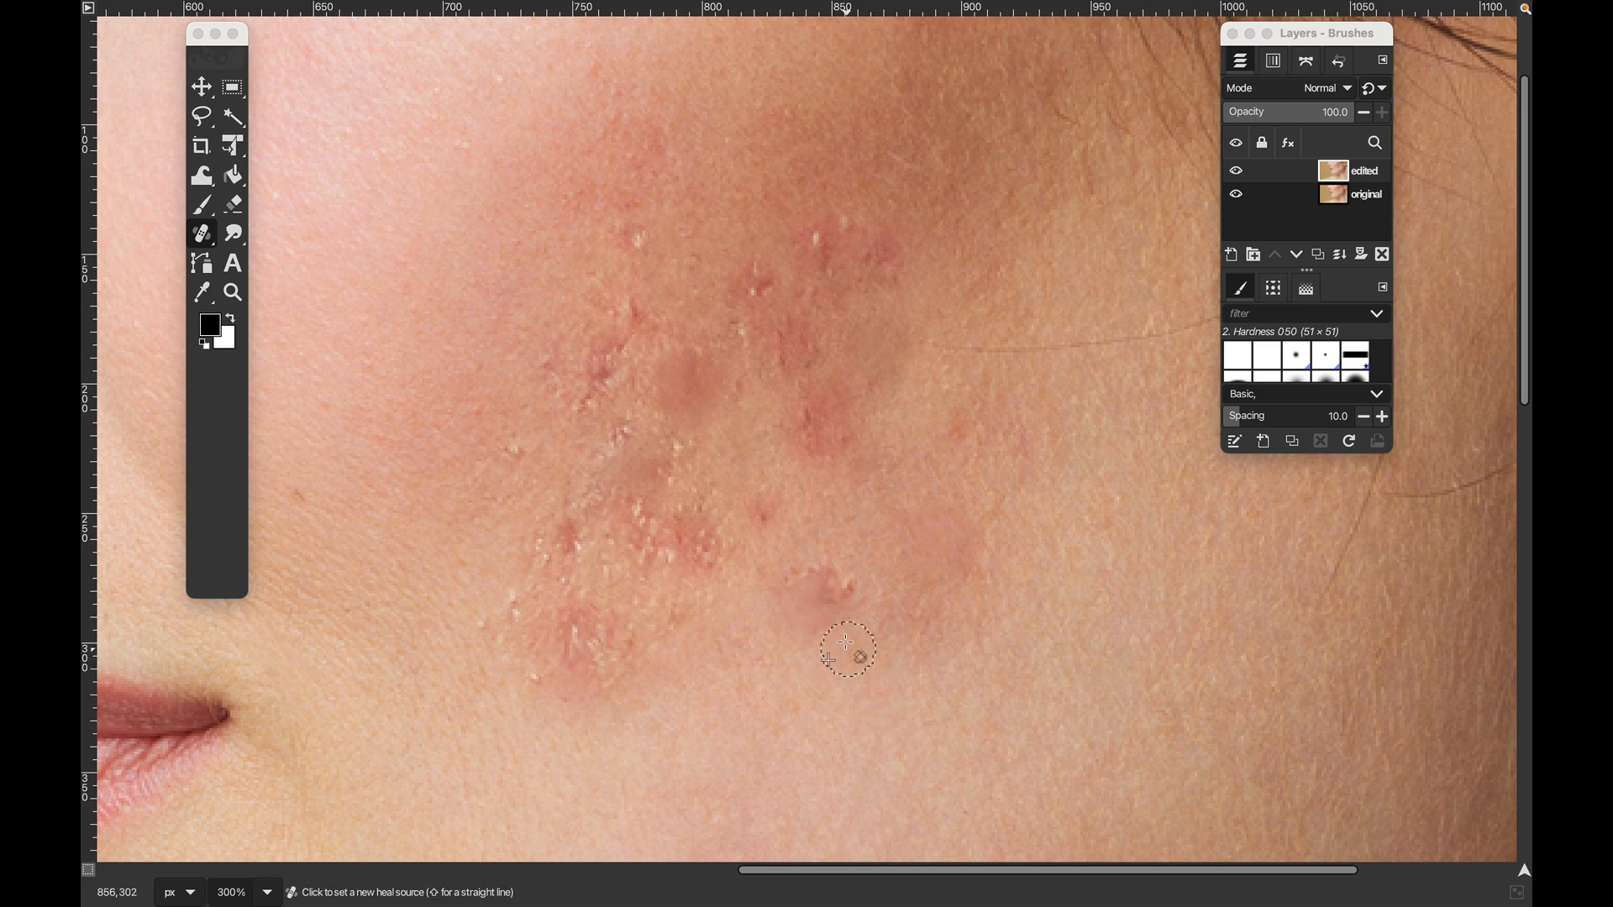
pyautogui.moveTo(832, 619); pyautogui.dragTo(813, 597)
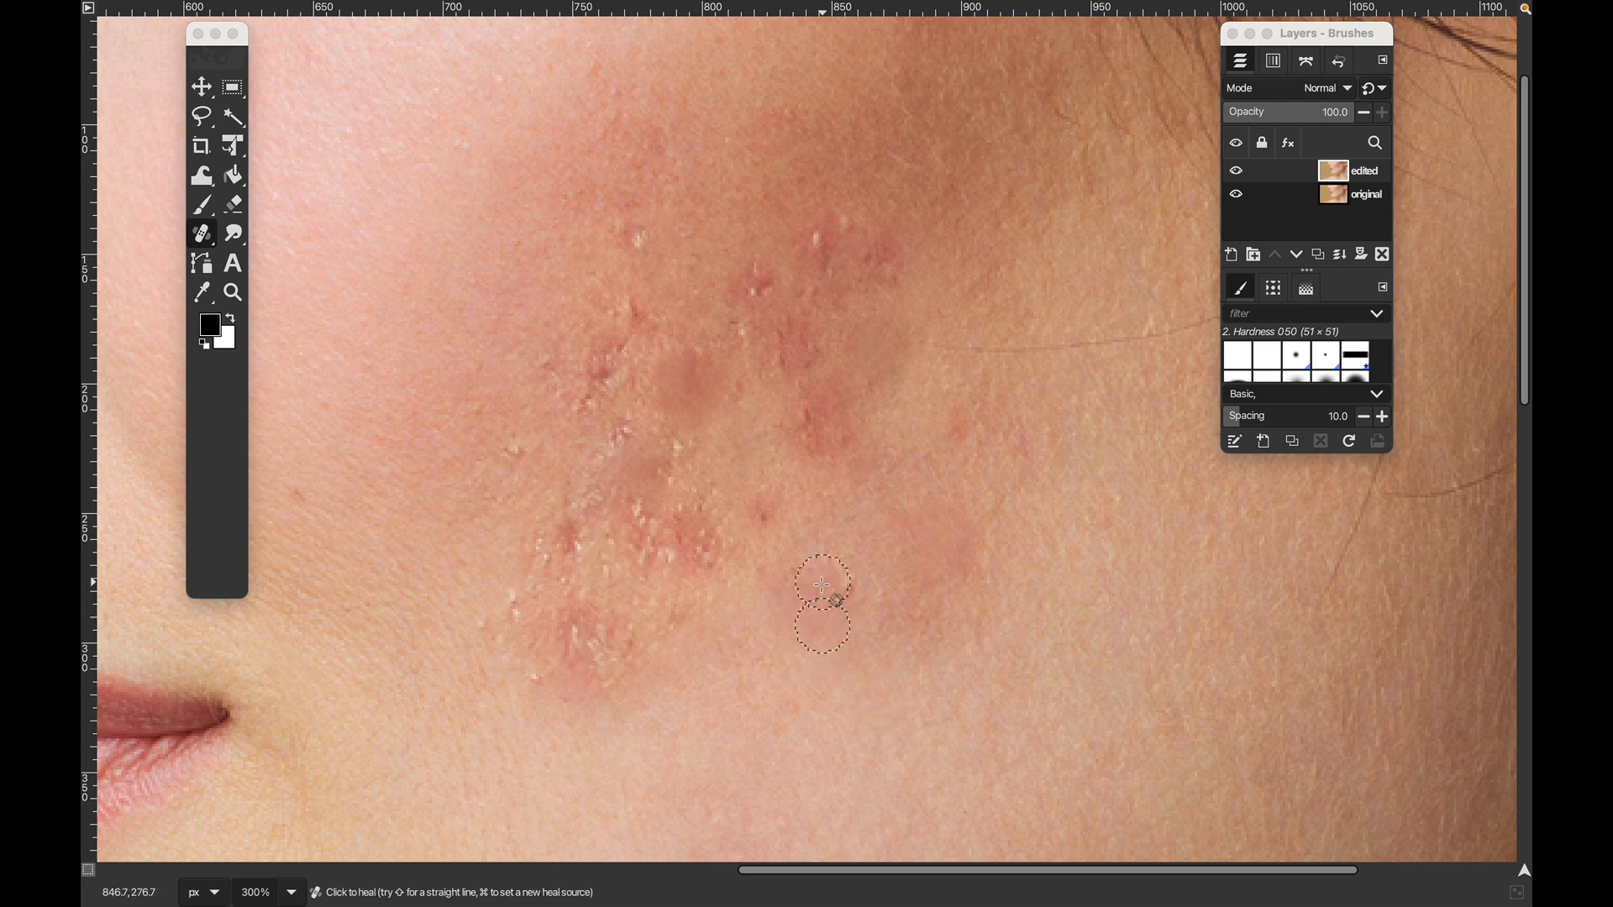
# Step: Set a heal source on the skin just above the healed lower pimple and touch up its remaining redness
pyautogui.scroll(-2, 956, 667)
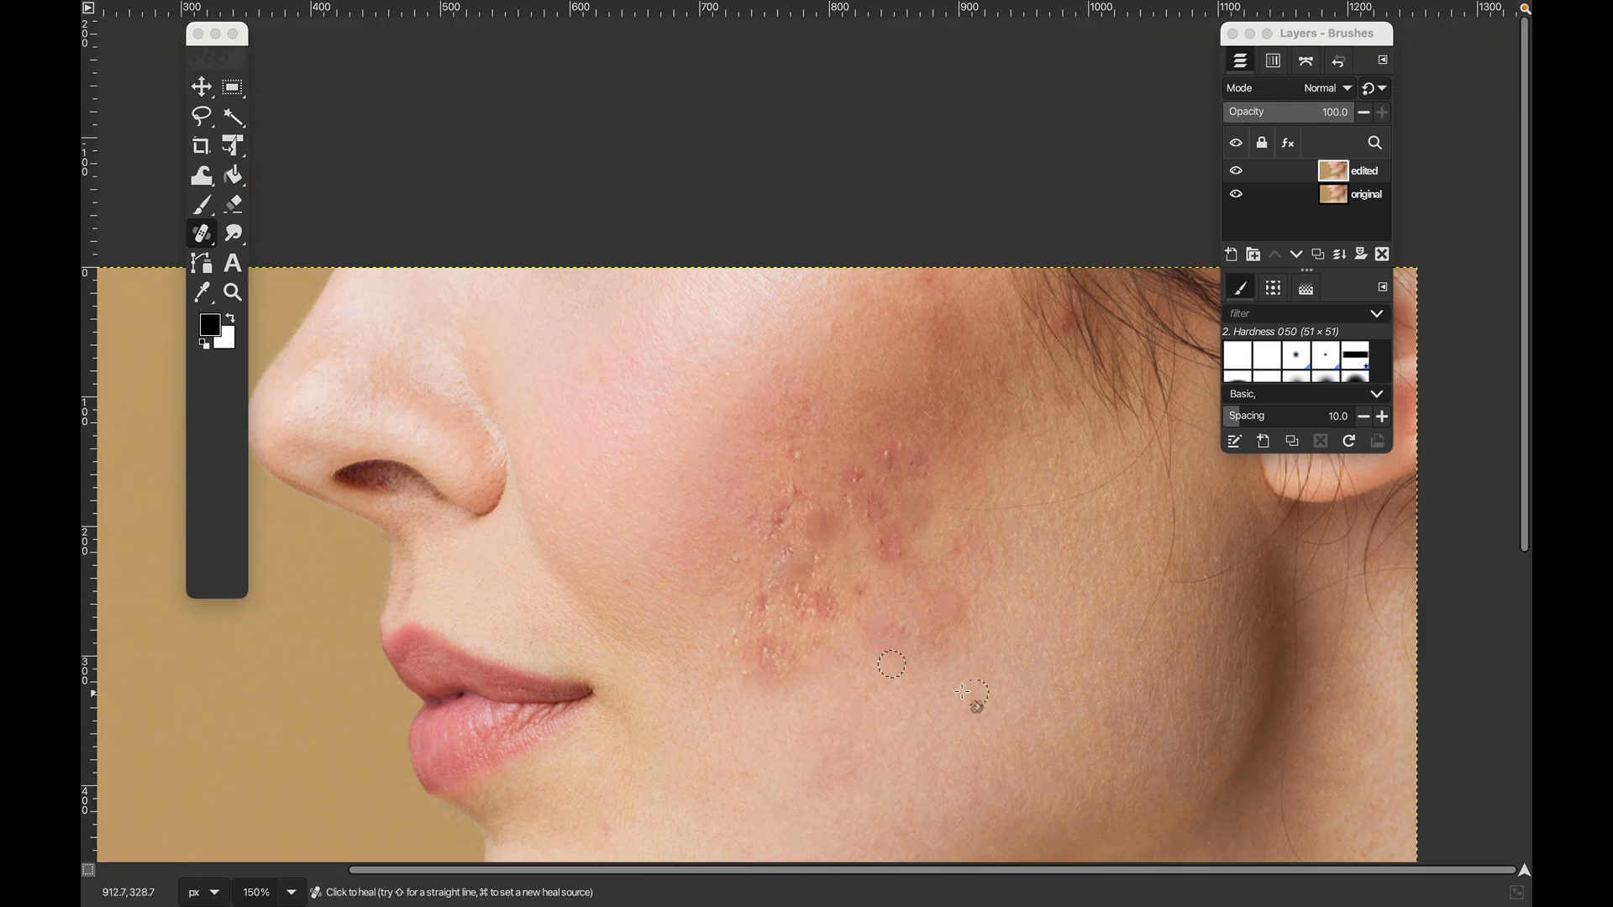
pyautogui.scroll(-3, 897, 619)
pyautogui.scroll(6, 907, 638)
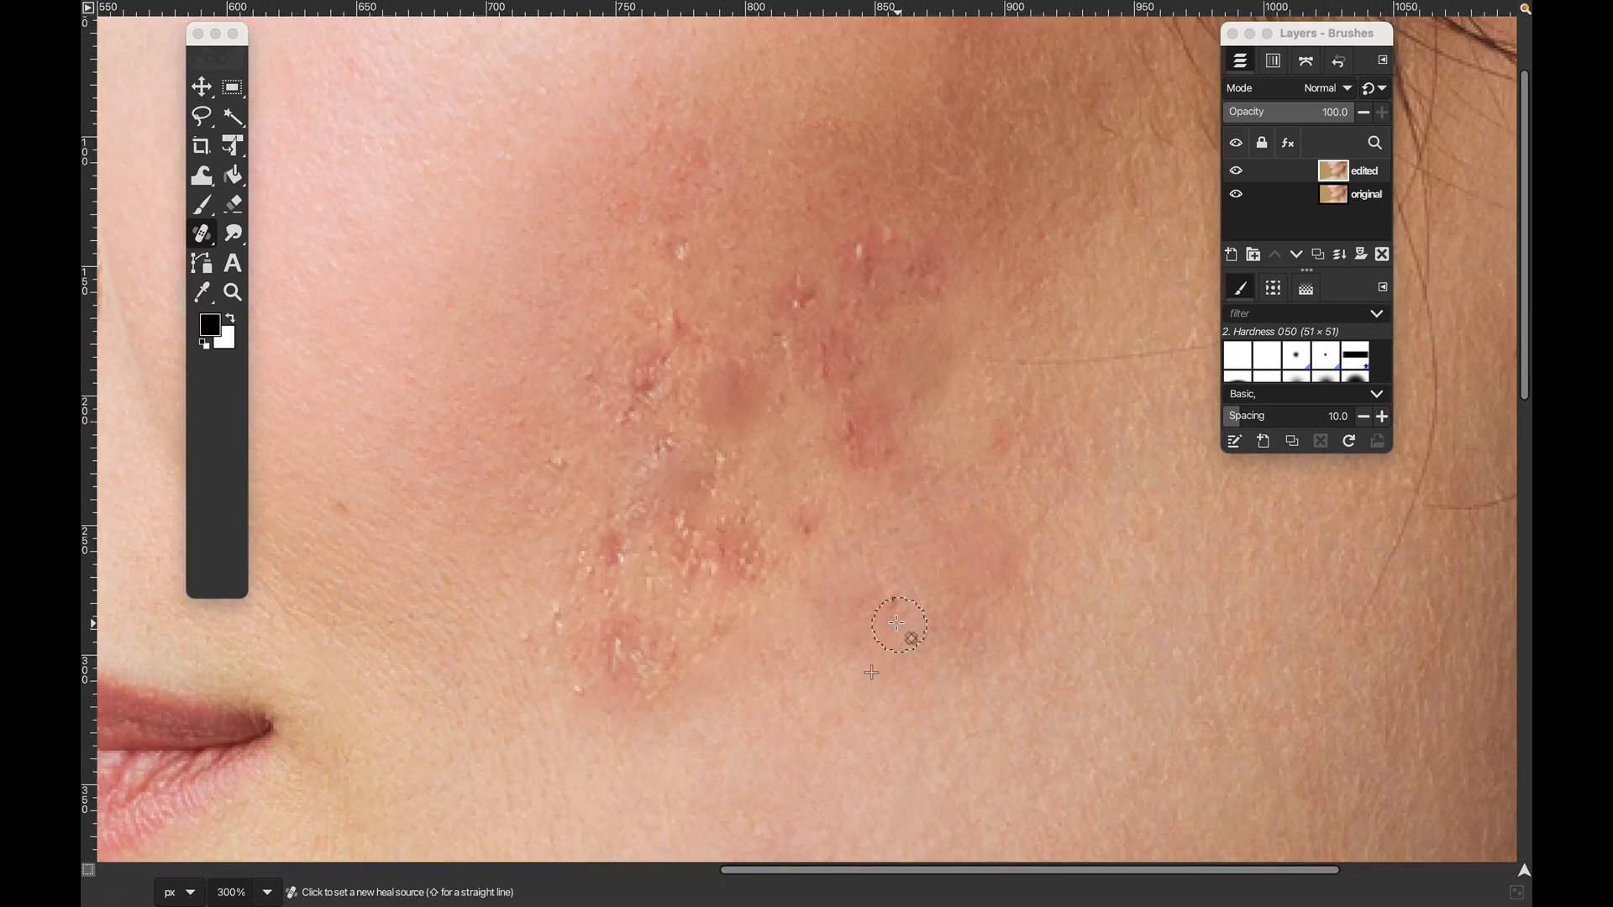
pyautogui.keyDown('super'); pyautogui.click(879, 533); pyautogui.keyUp('super')
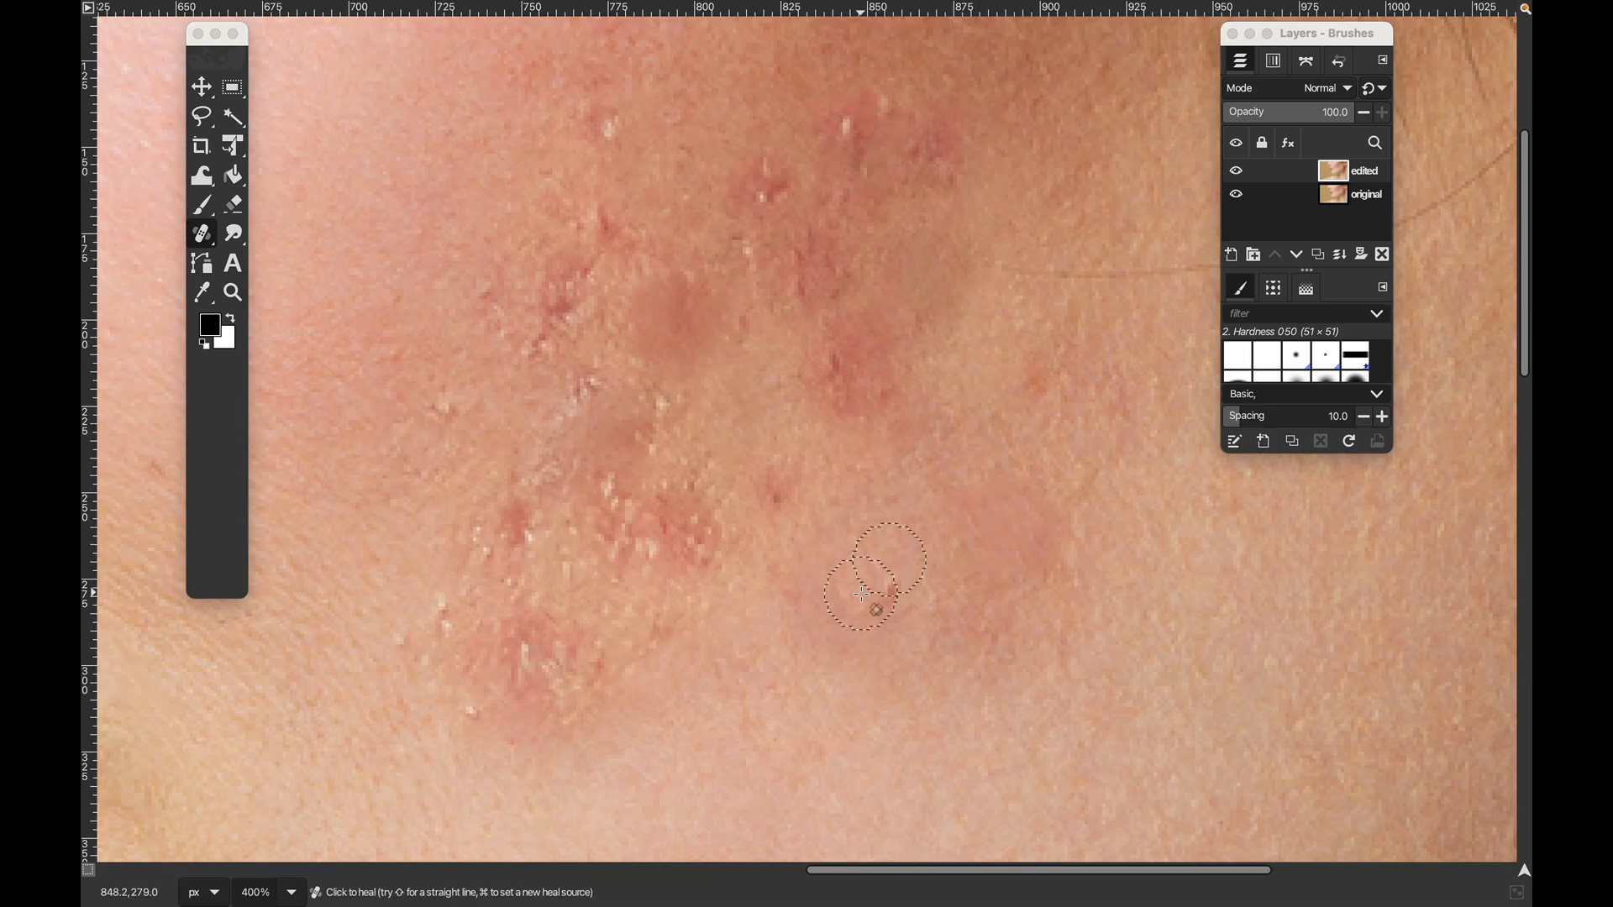
pyautogui.scroll(-1, 827, 588)
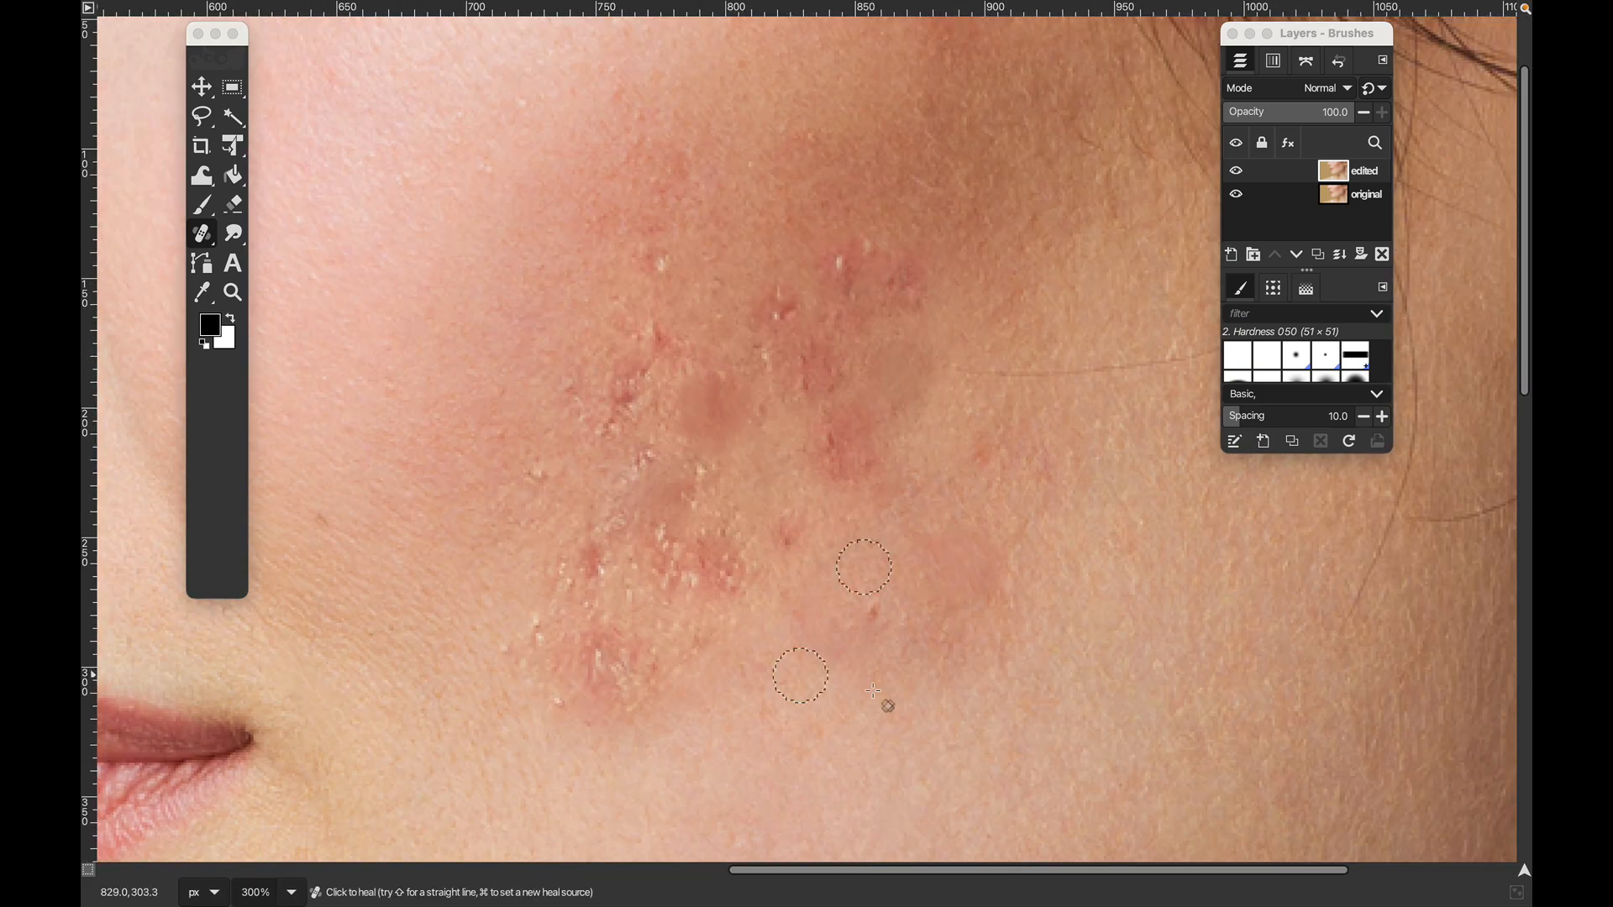
pyautogui.scroll(-1, 703, 655)
pyautogui.scroll(-2, 827, 701)
pyautogui.scroll(1, 781, 696)
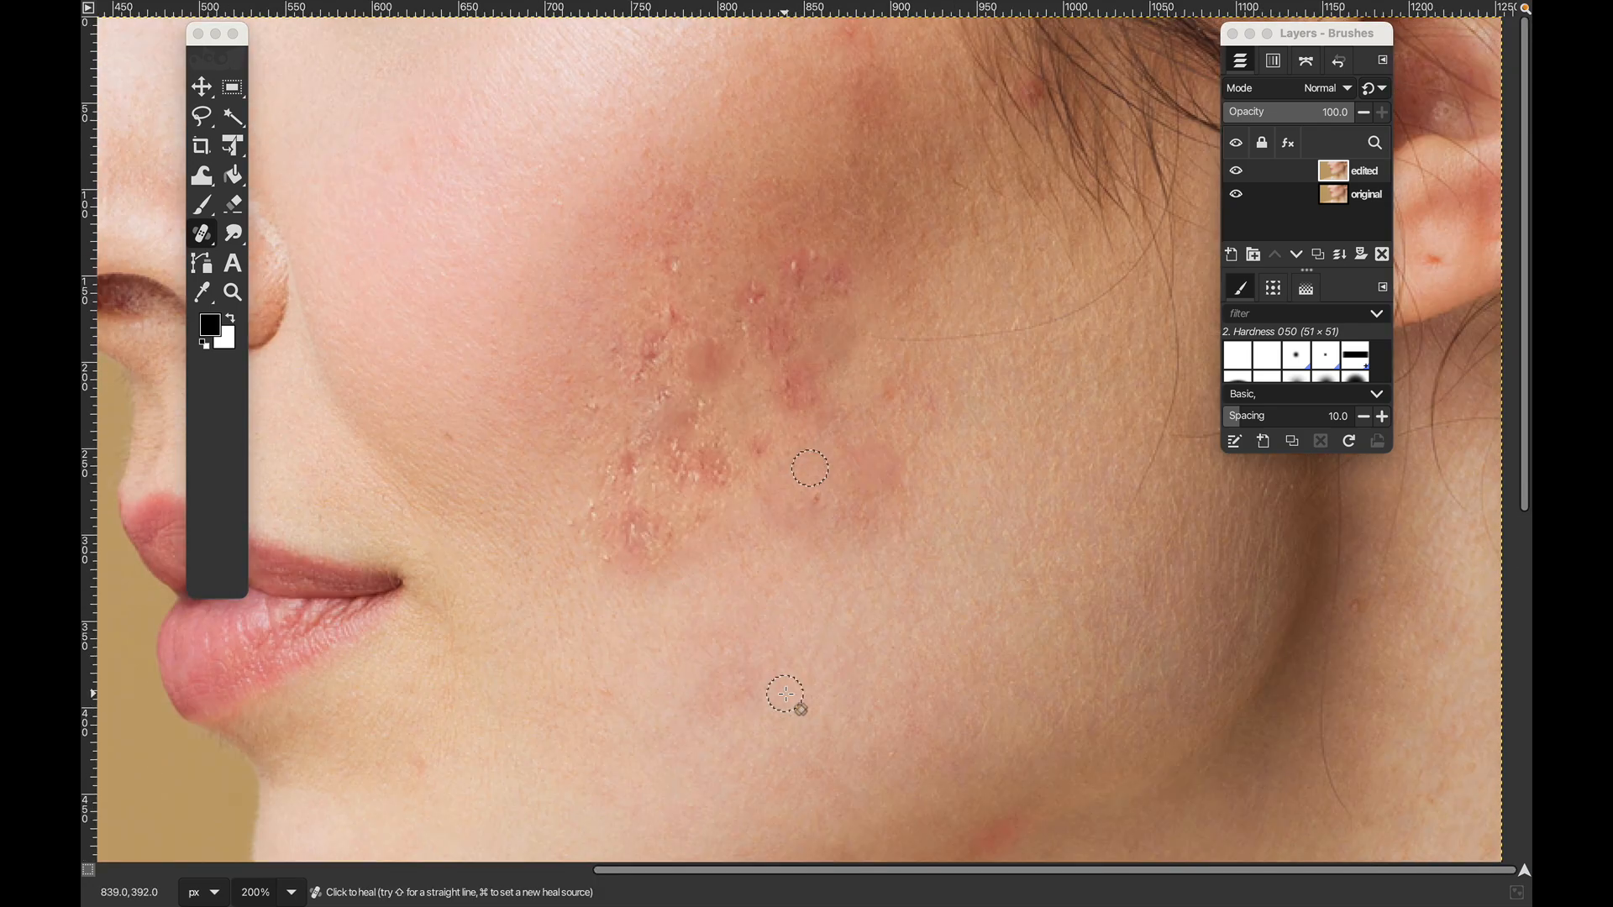
# Step: Check the healed pimple at the cluster's lower edge against the original by toggling the edited layer's visibility
pyautogui.scroll(-1, 859, 667)
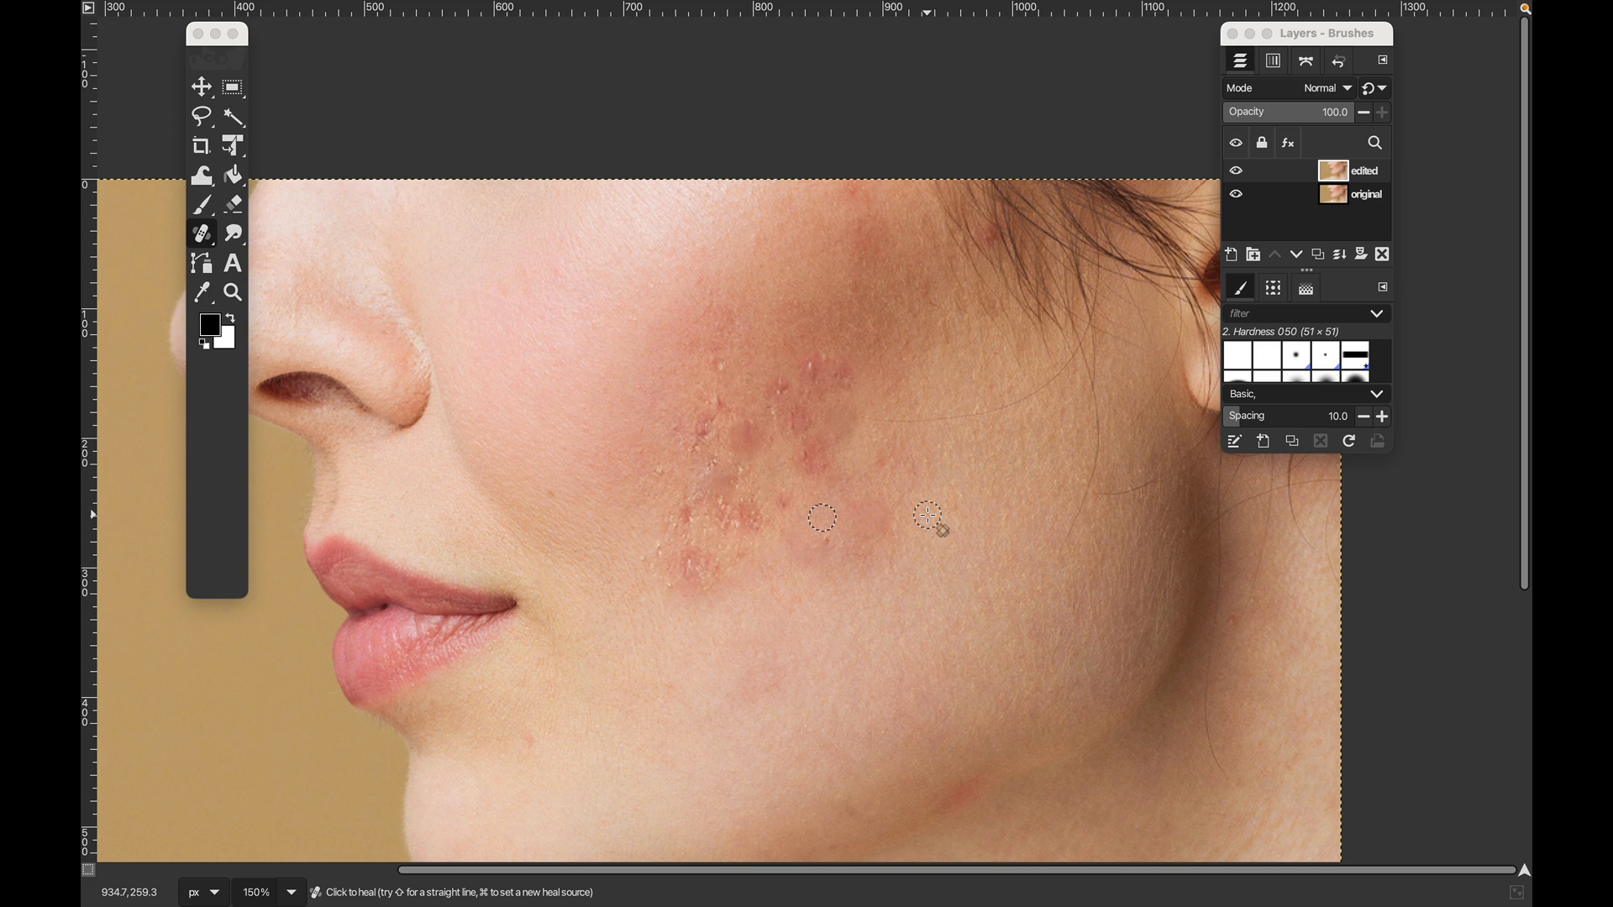
pyautogui.click(1237, 172)
pyautogui.click(1236, 172)
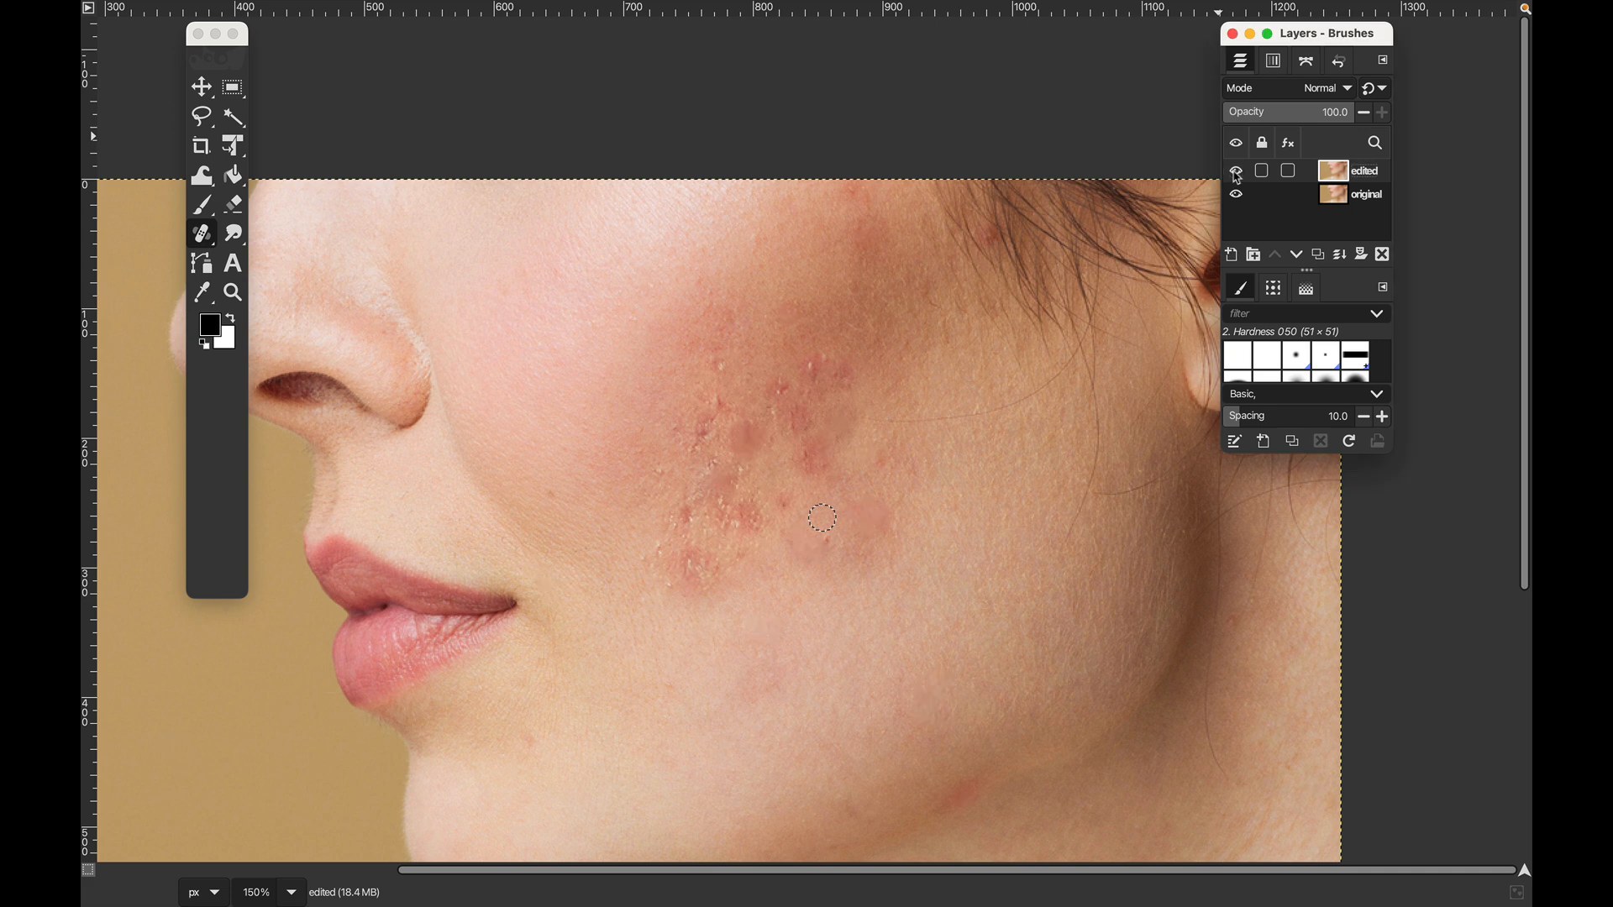
pyautogui.click(1236, 172)
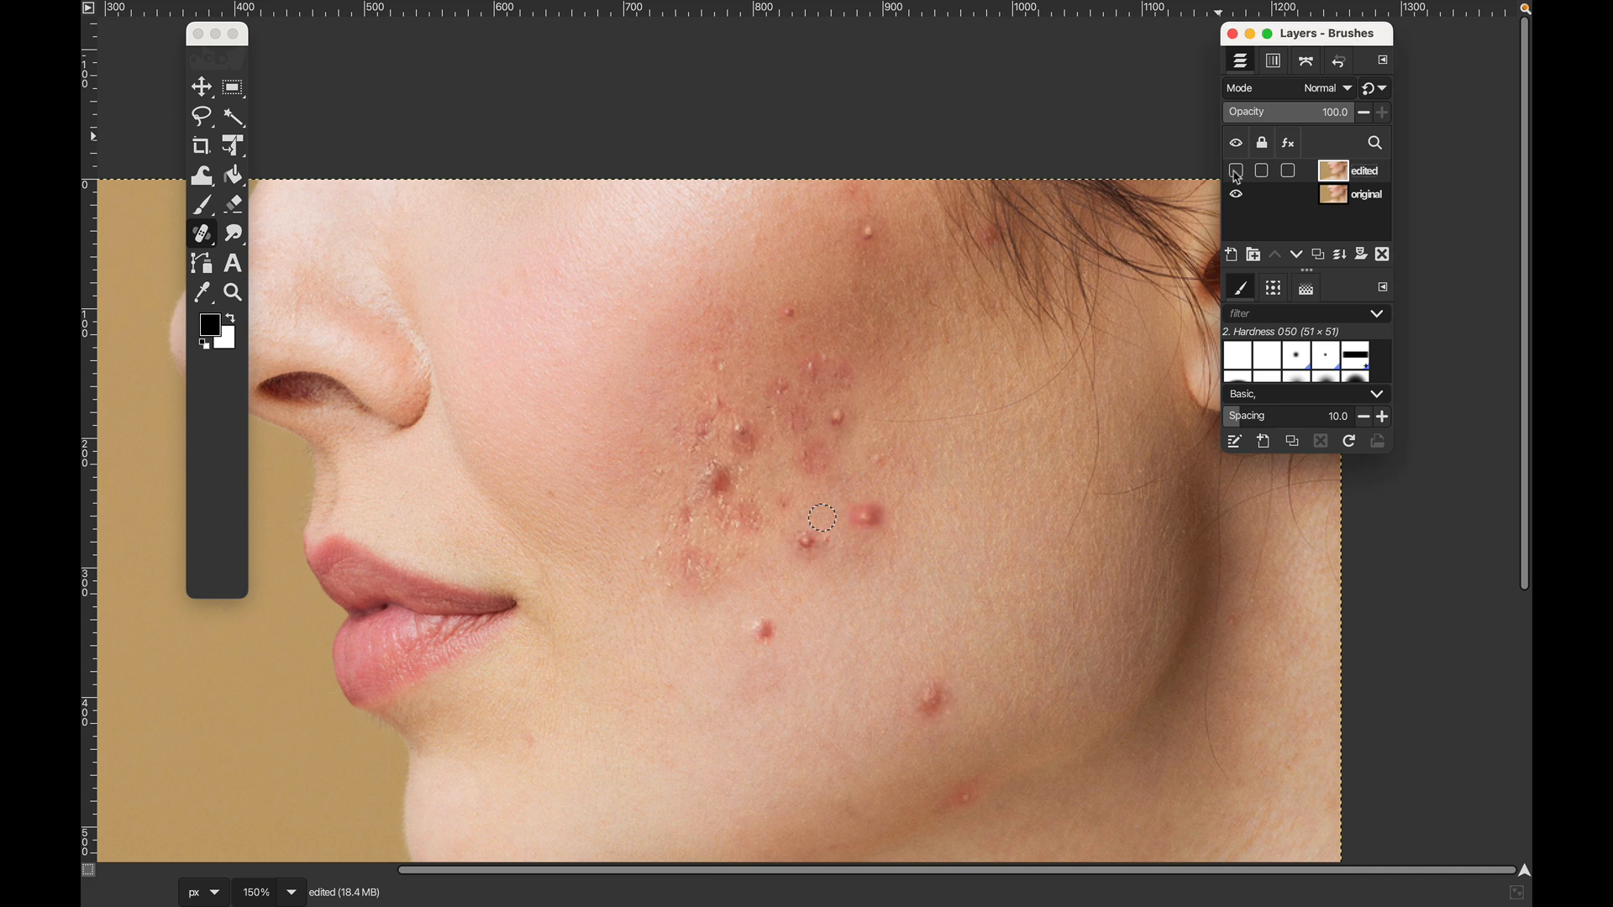
pyautogui.click(1237, 172)
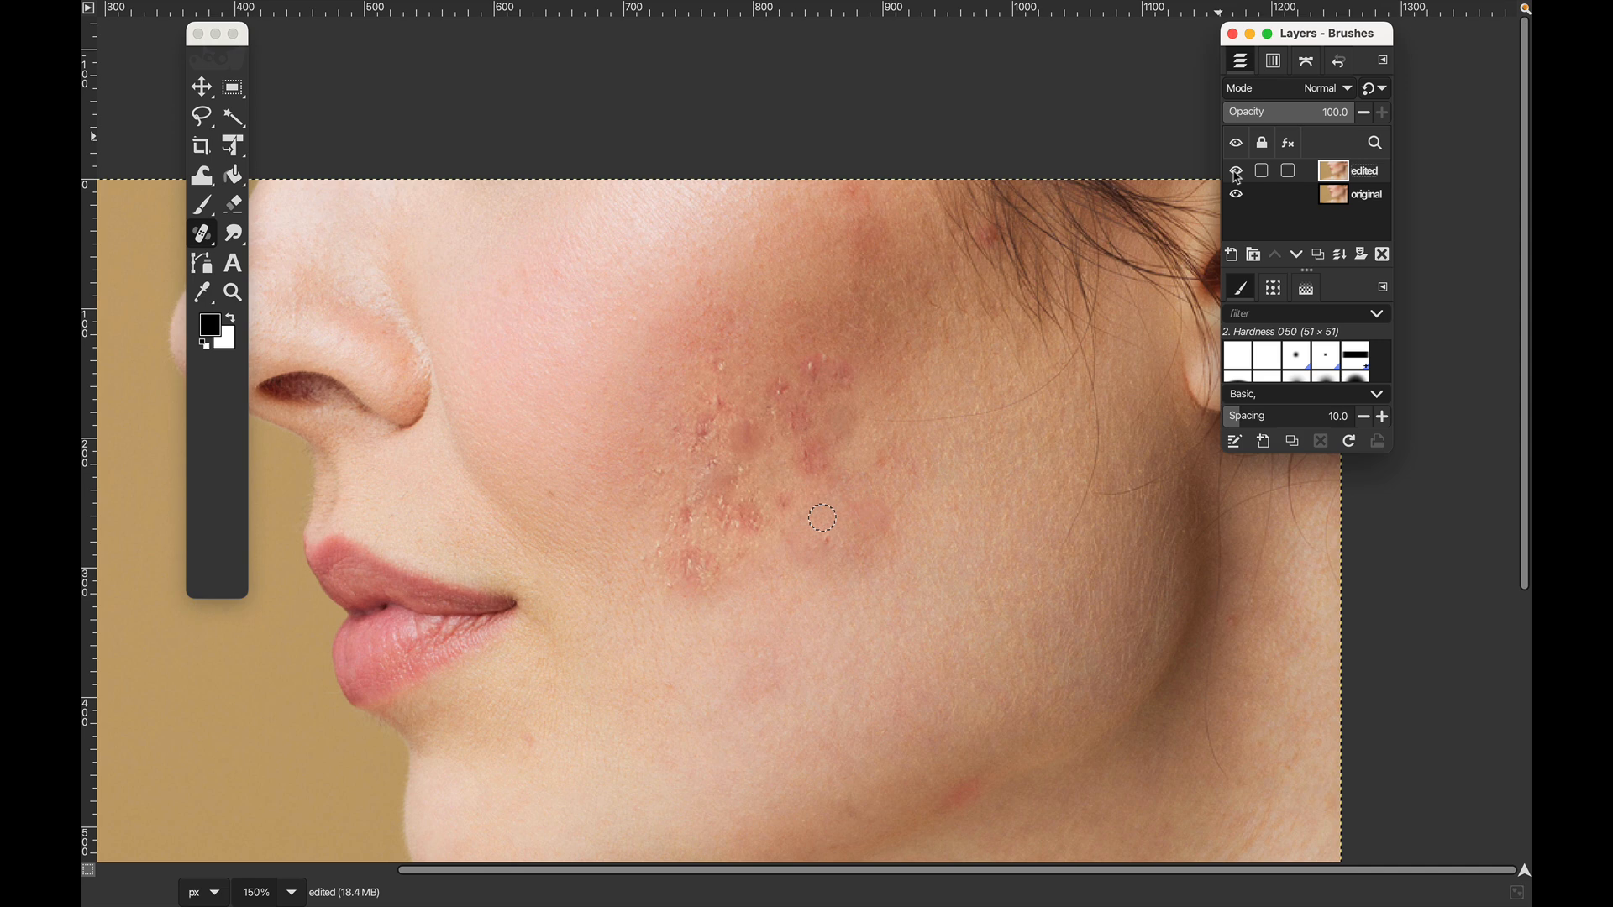
pyautogui.click(1237, 173)
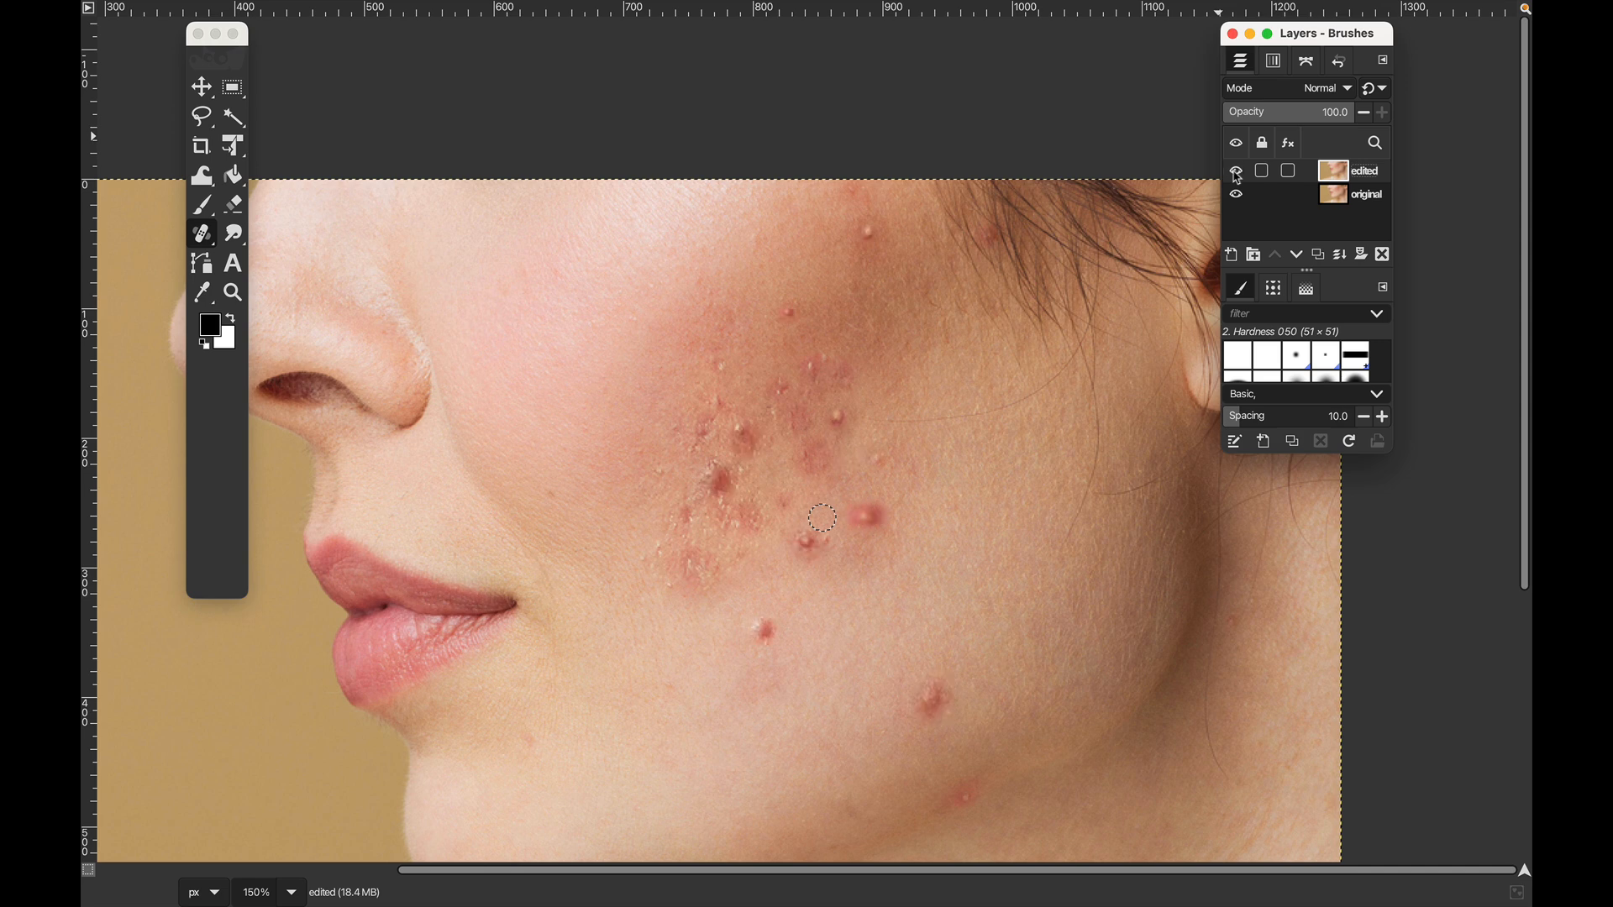
pyautogui.click(1236, 173)
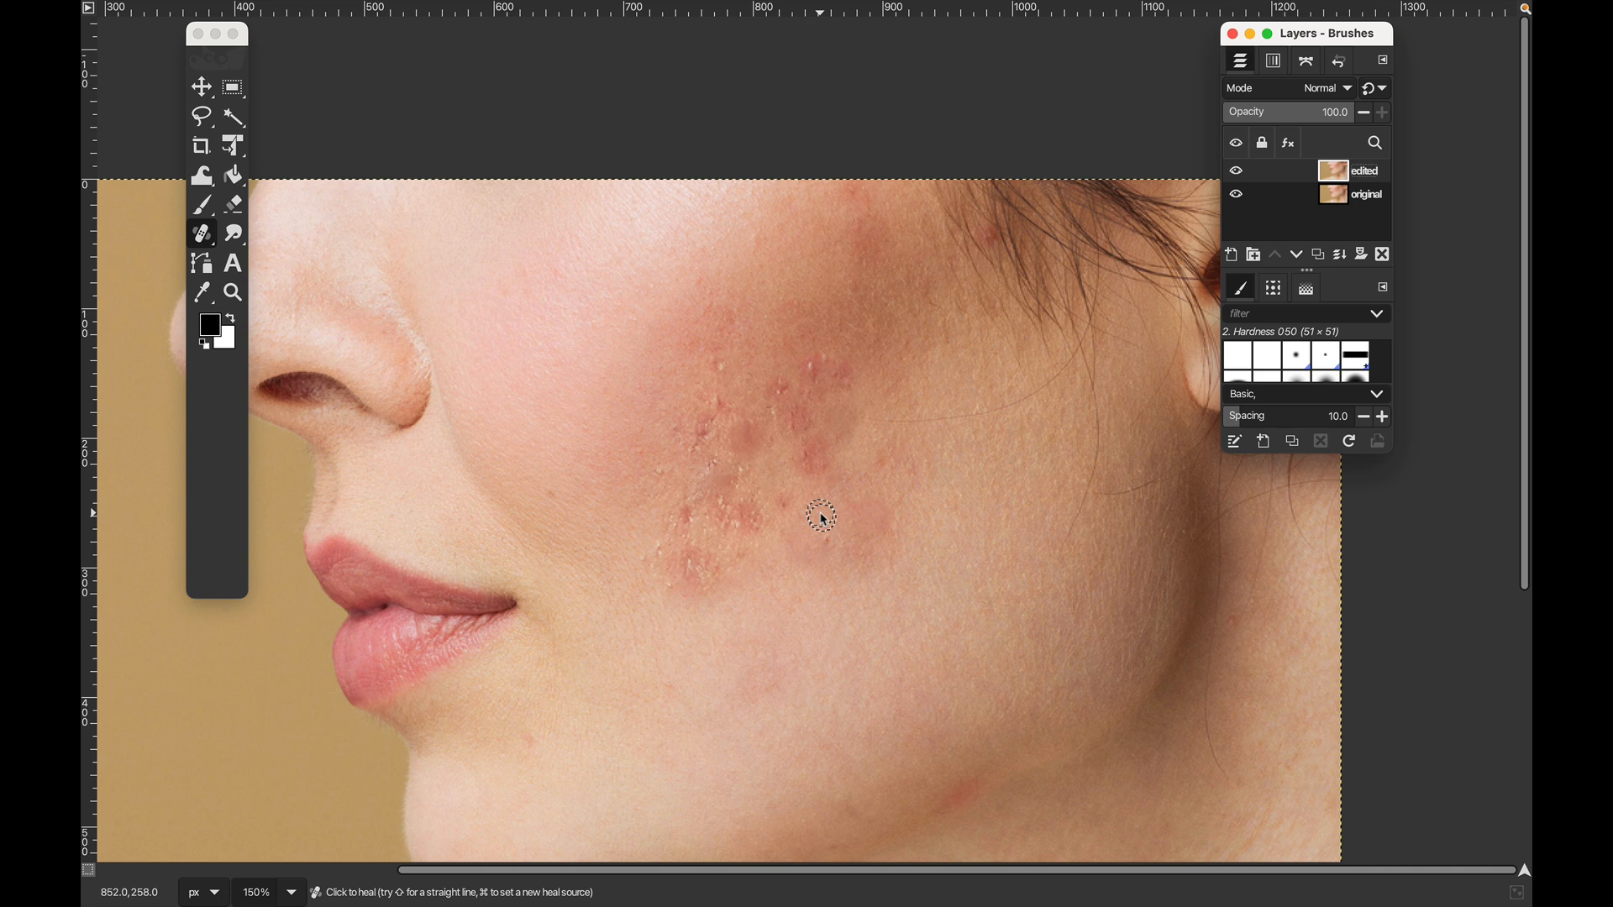
# Step: Sample skin on the nose side of the acne cluster and heal the red patch in the cluster's middle
pyautogui.scroll(2, 820, 396)
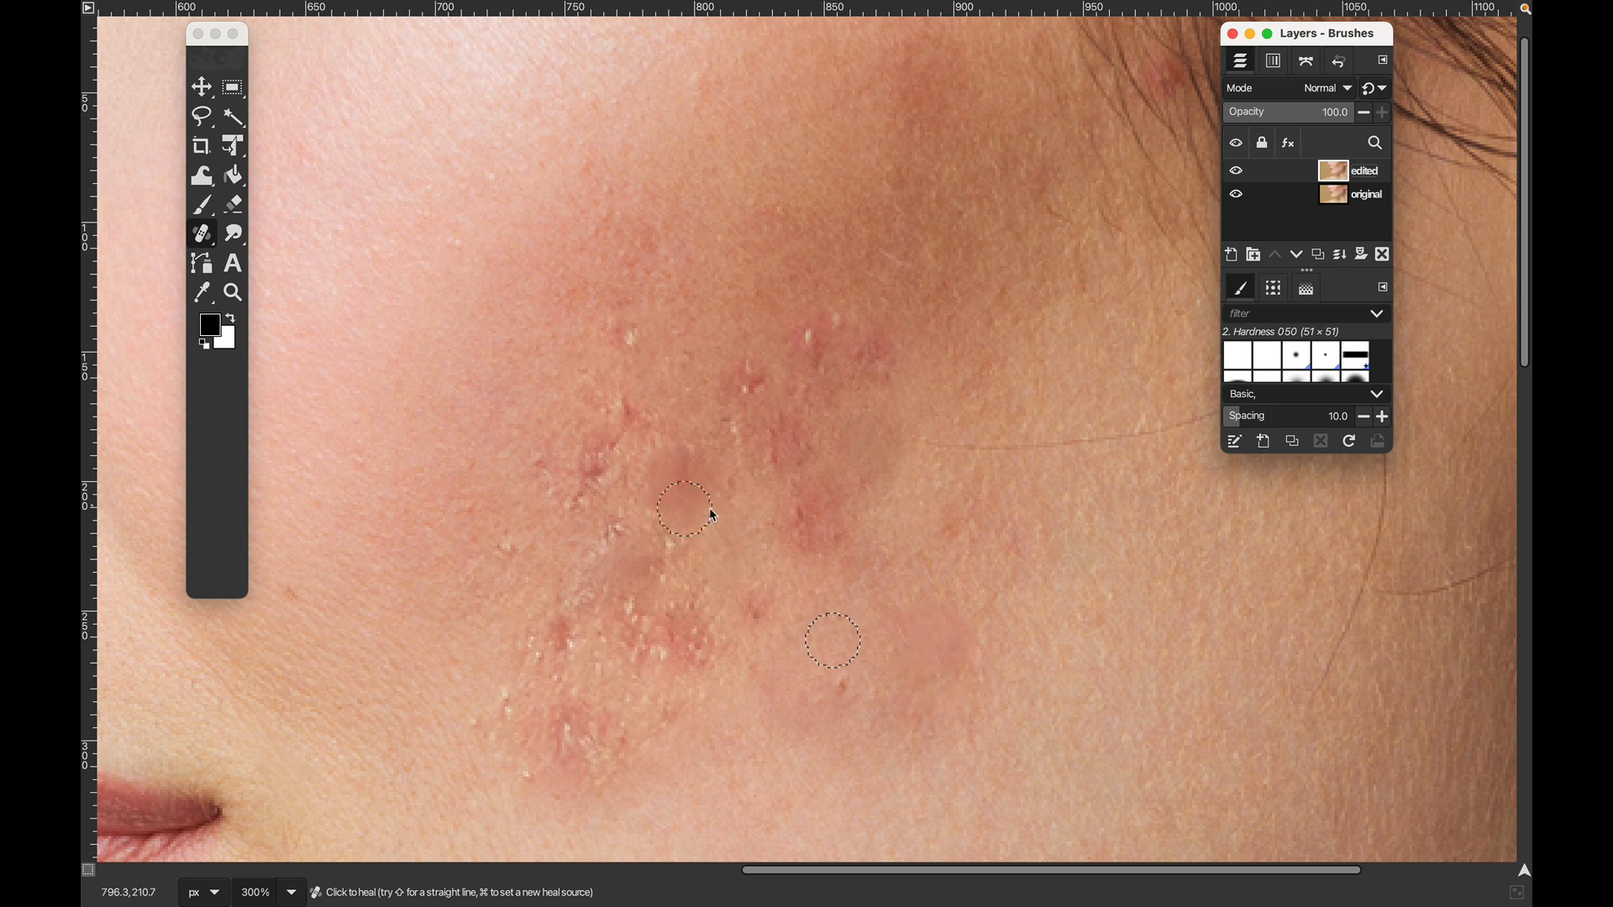
pyautogui.keyDown('super'); pyautogui.click(615, 510); pyautogui.keyUp('super')
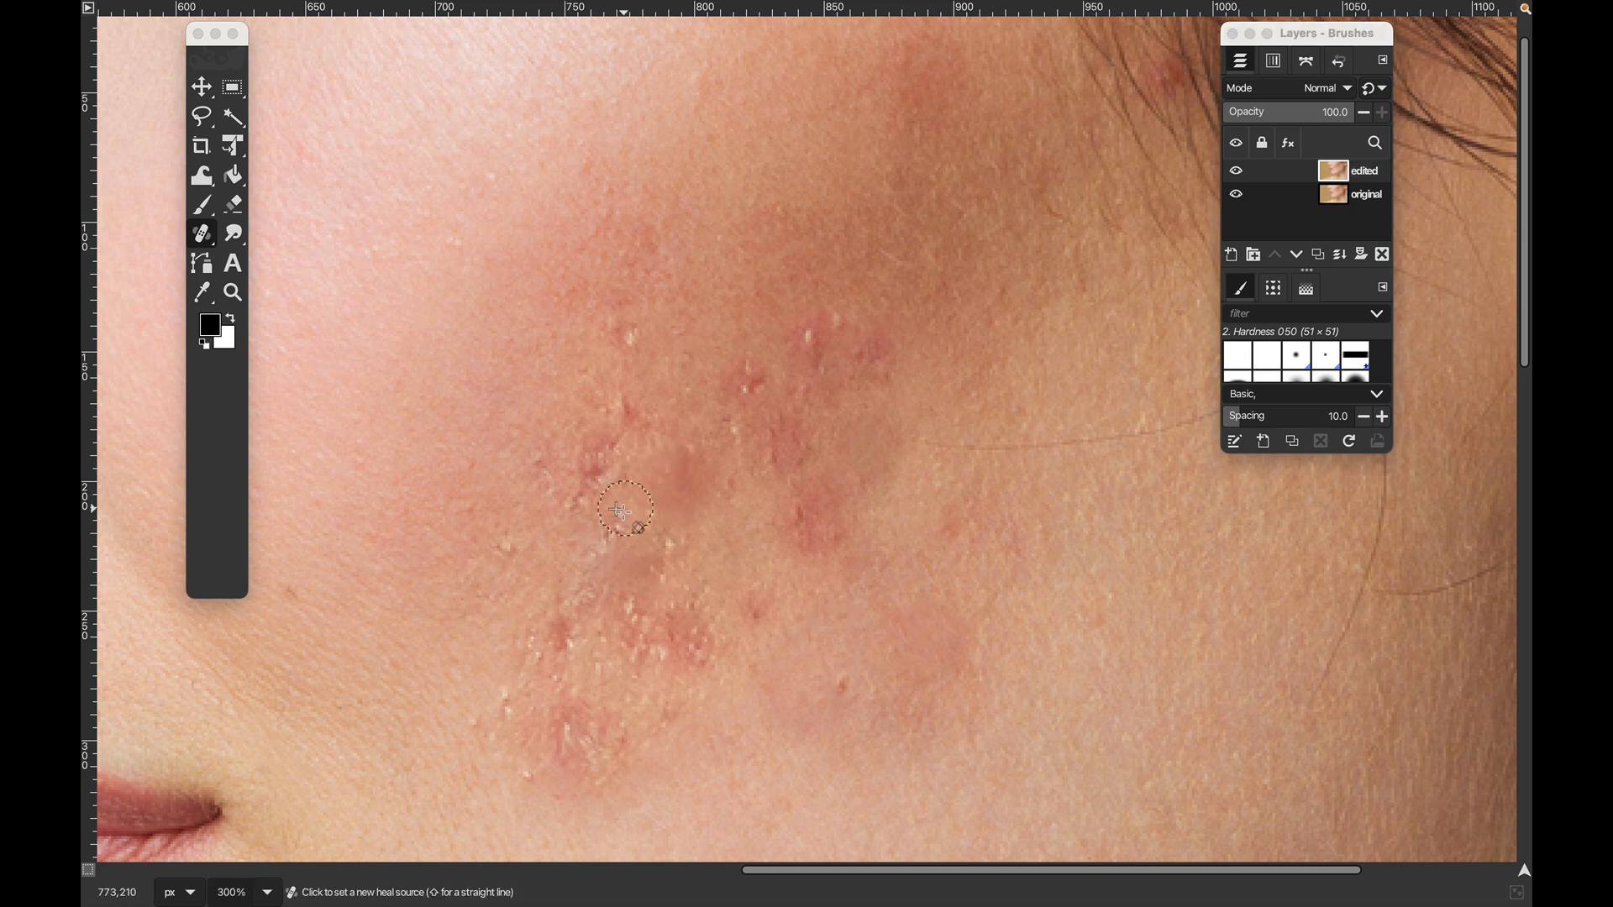
pyautogui.keyDown('super'); pyautogui.click(534, 510); pyautogui.keyUp('super')
pyautogui.keyDown('super'); pyautogui.click(555, 430); pyautogui.keyUp('super')
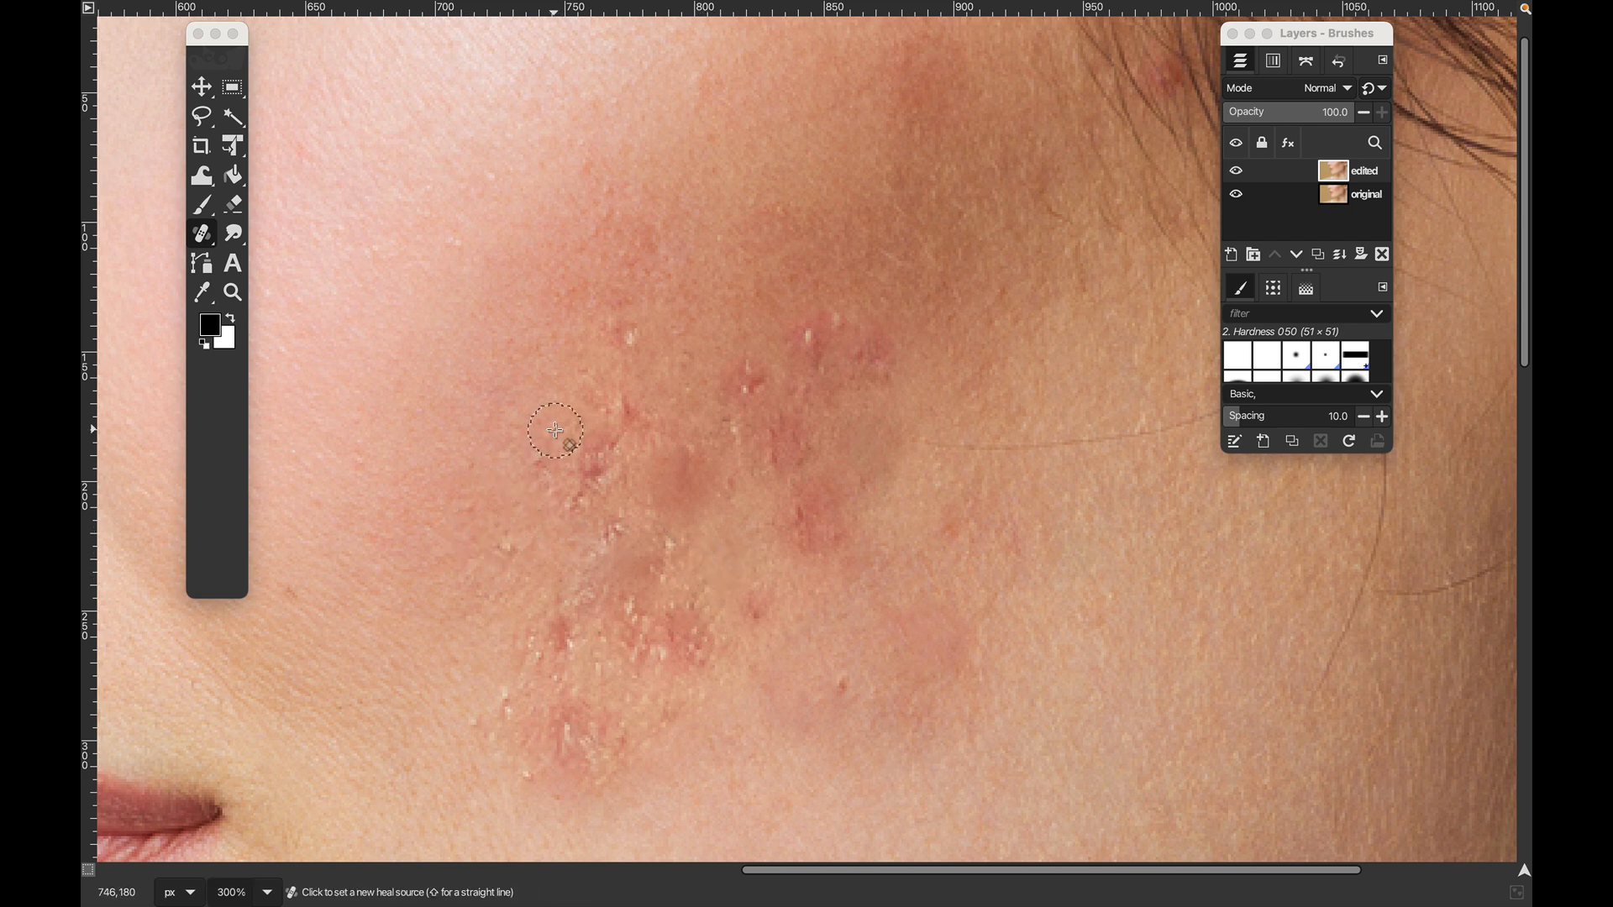
pyautogui.click(688, 465)
pyautogui.click(756, 700)
# Step: View the whole portrait at 100% and toggle the edited layer to compare the finished retouch with the original
pyautogui.scroll(-4, 852, 625)
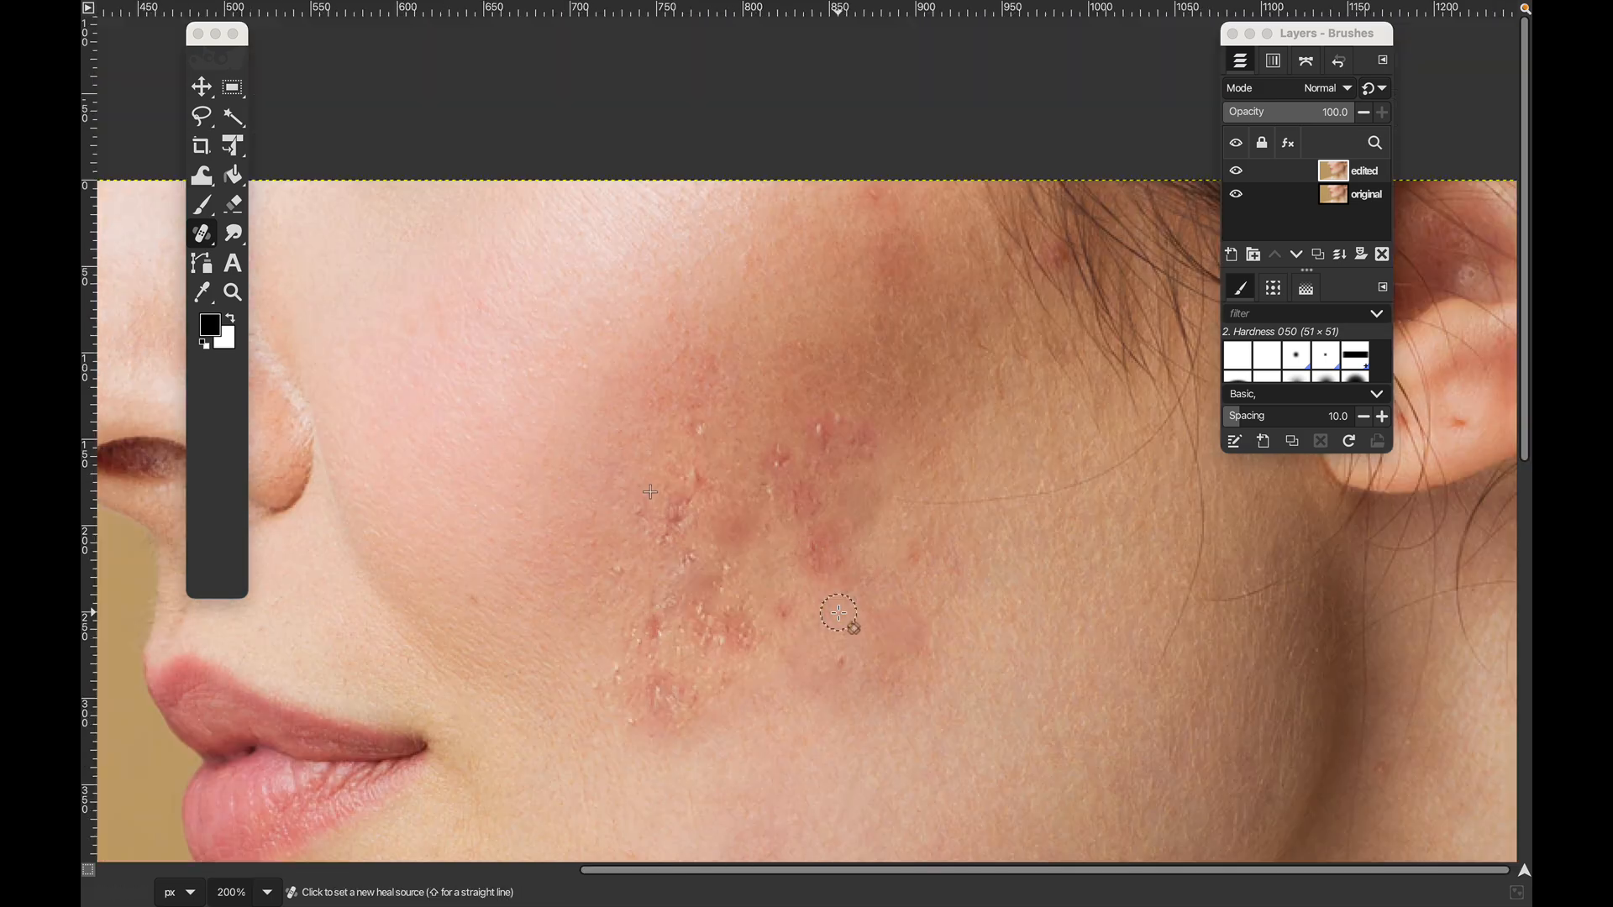
pyautogui.moveTo(880, 581); pyautogui.dragTo(1024, 344)
pyautogui.scroll(-1, 983, 416)
pyautogui.scroll(-3, 979, 420)
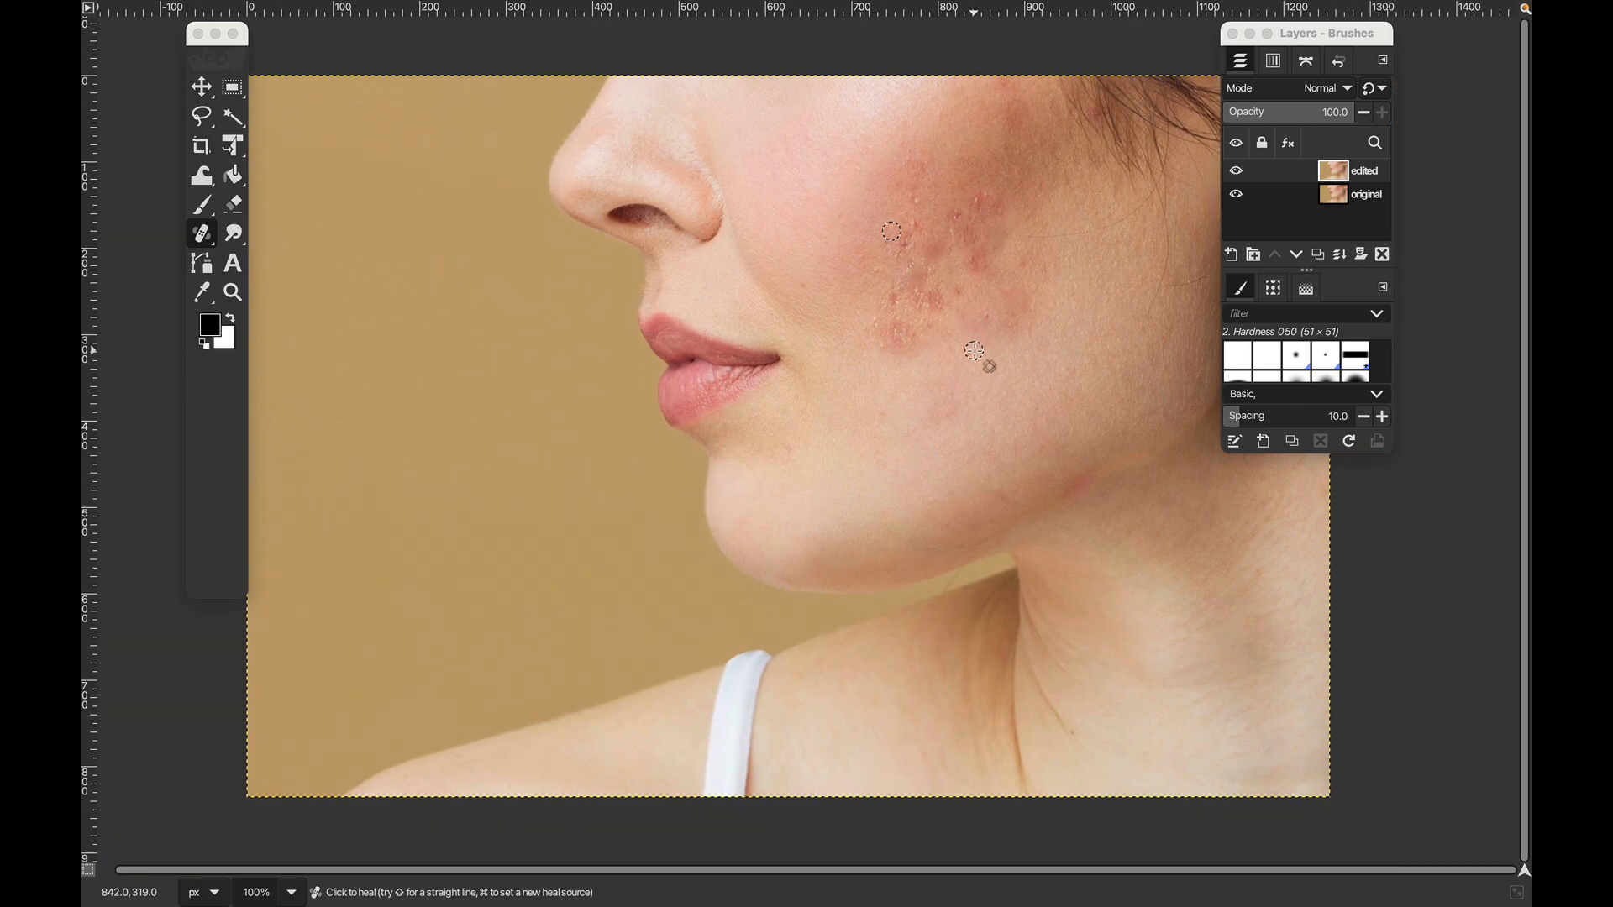
pyautogui.click(1235, 171)
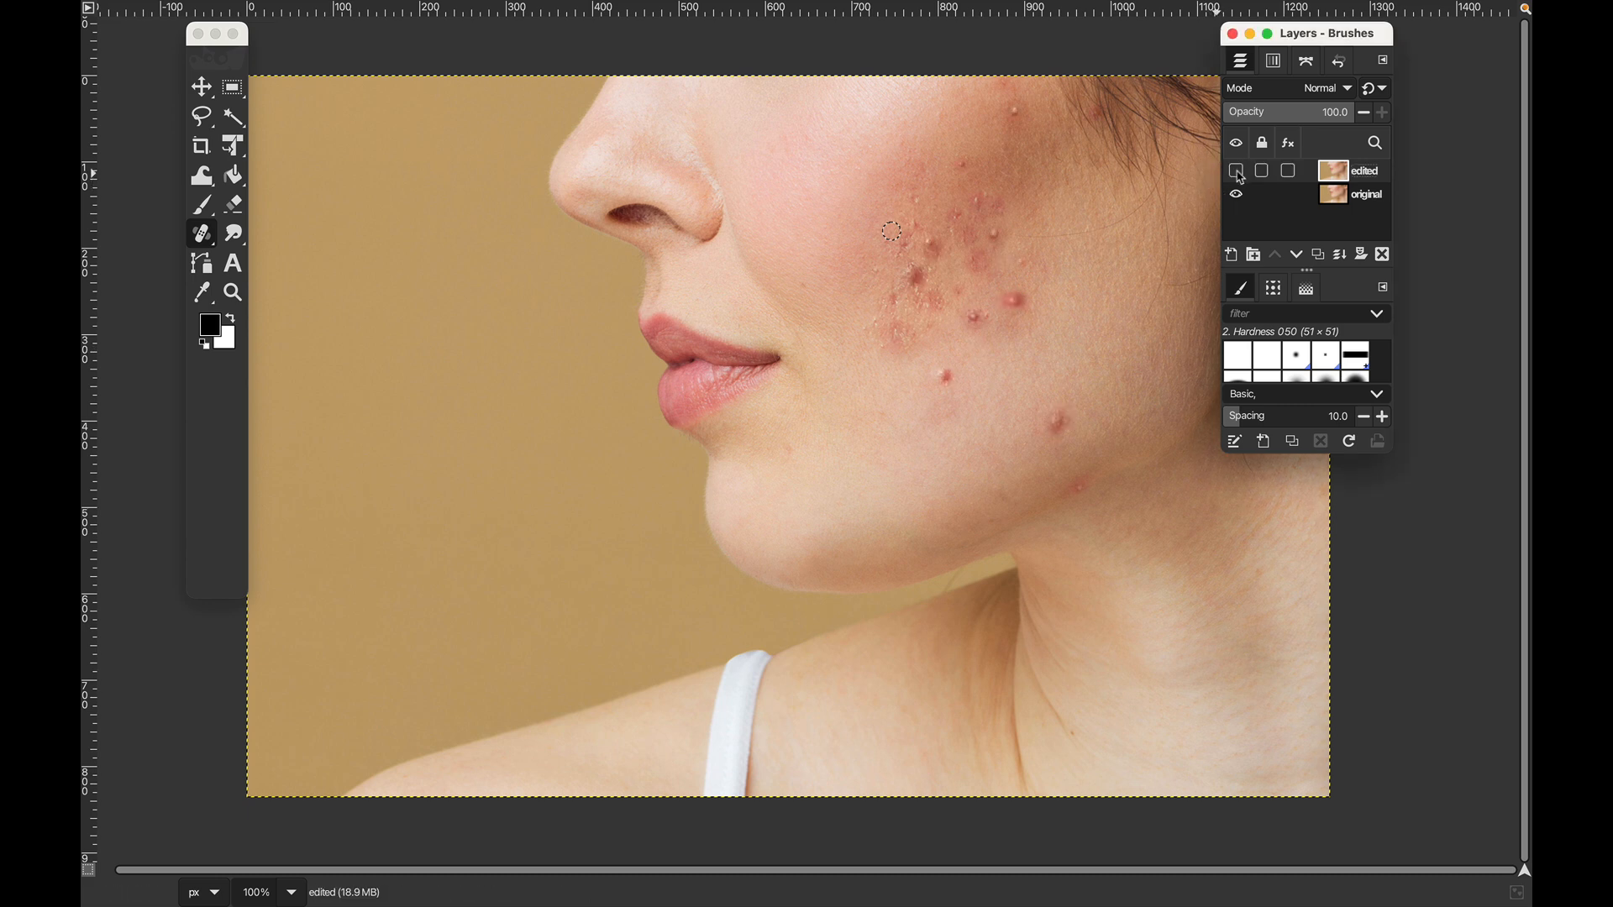
pyautogui.click(1237, 172)
pyautogui.click(1237, 171)
pyautogui.click(1236, 171)
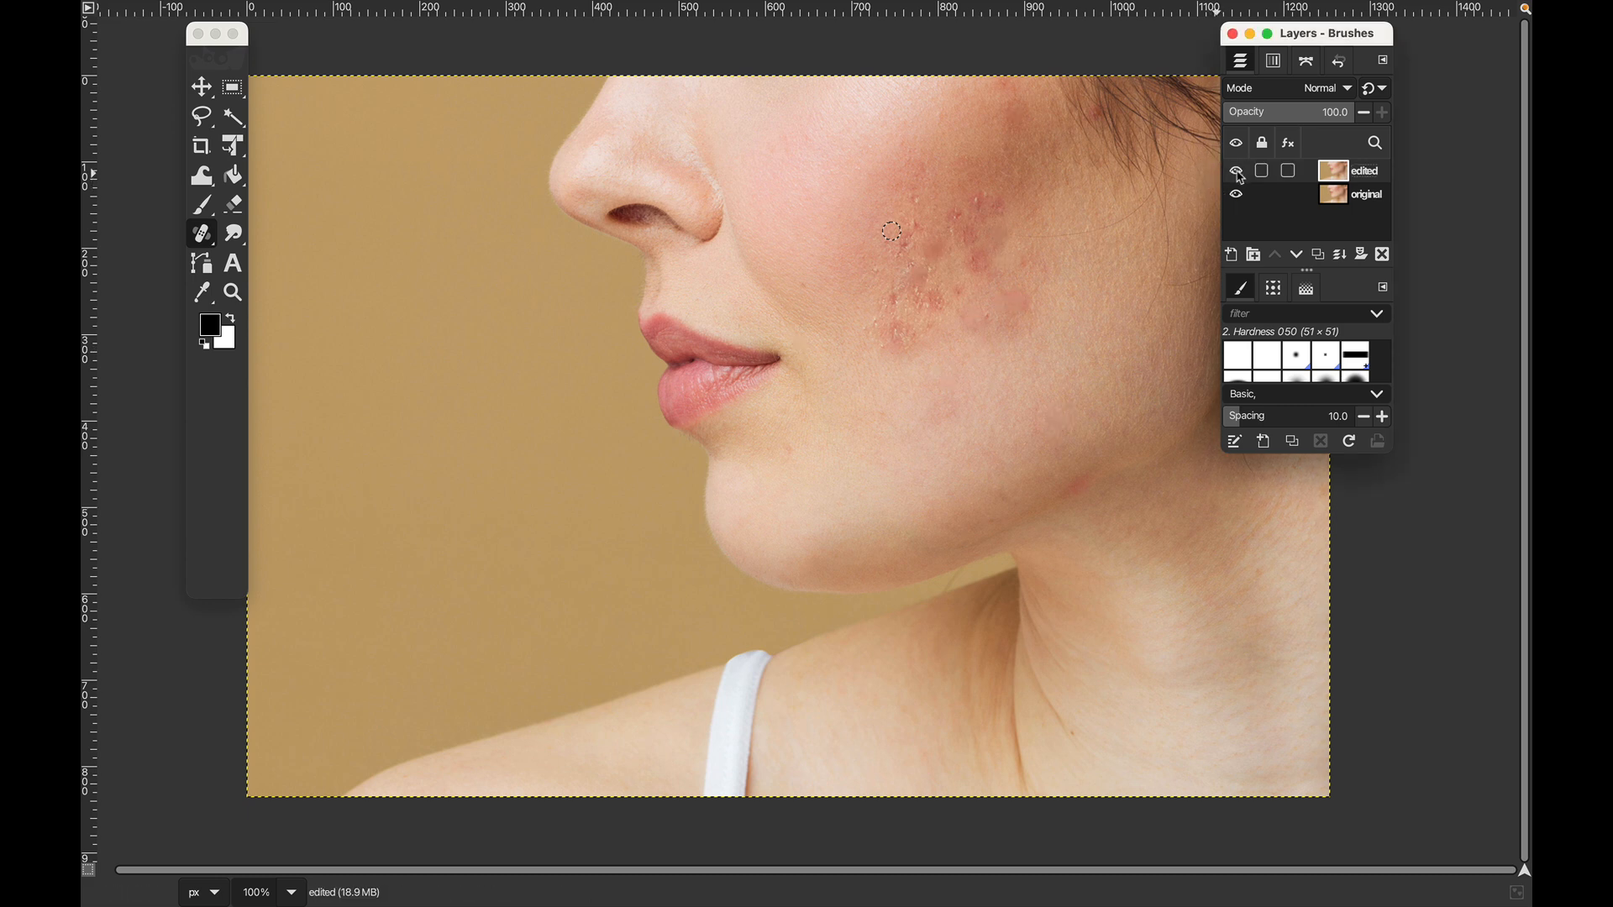
pyautogui.moveTo(491, 6)
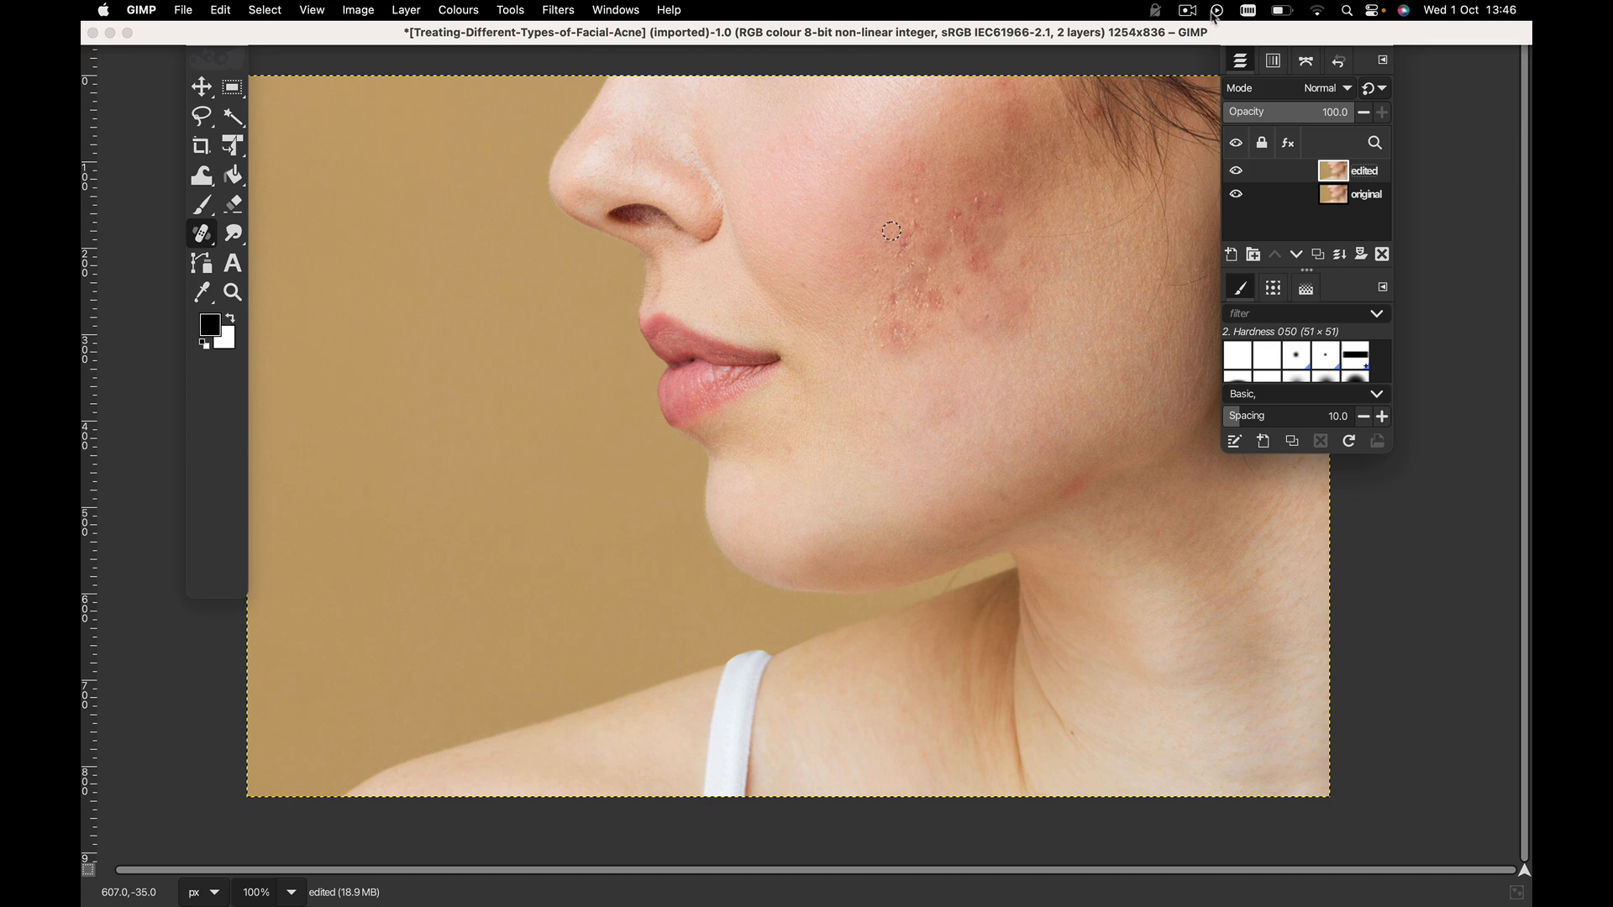